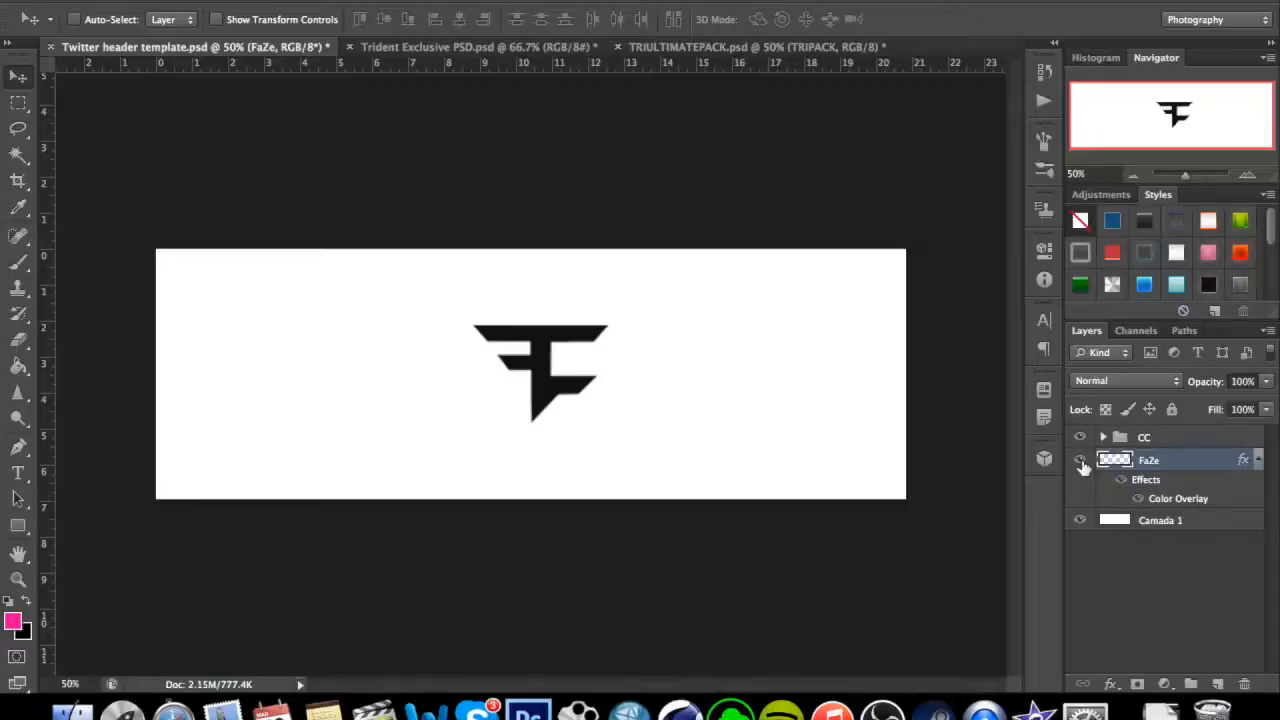
Show the guides and reposition the FaZe logo so it is centred on the guide intersection in the header.
{"action": "left_click_drag", "start_coordinate": [538, 359], "coordinate": [591, 356]}
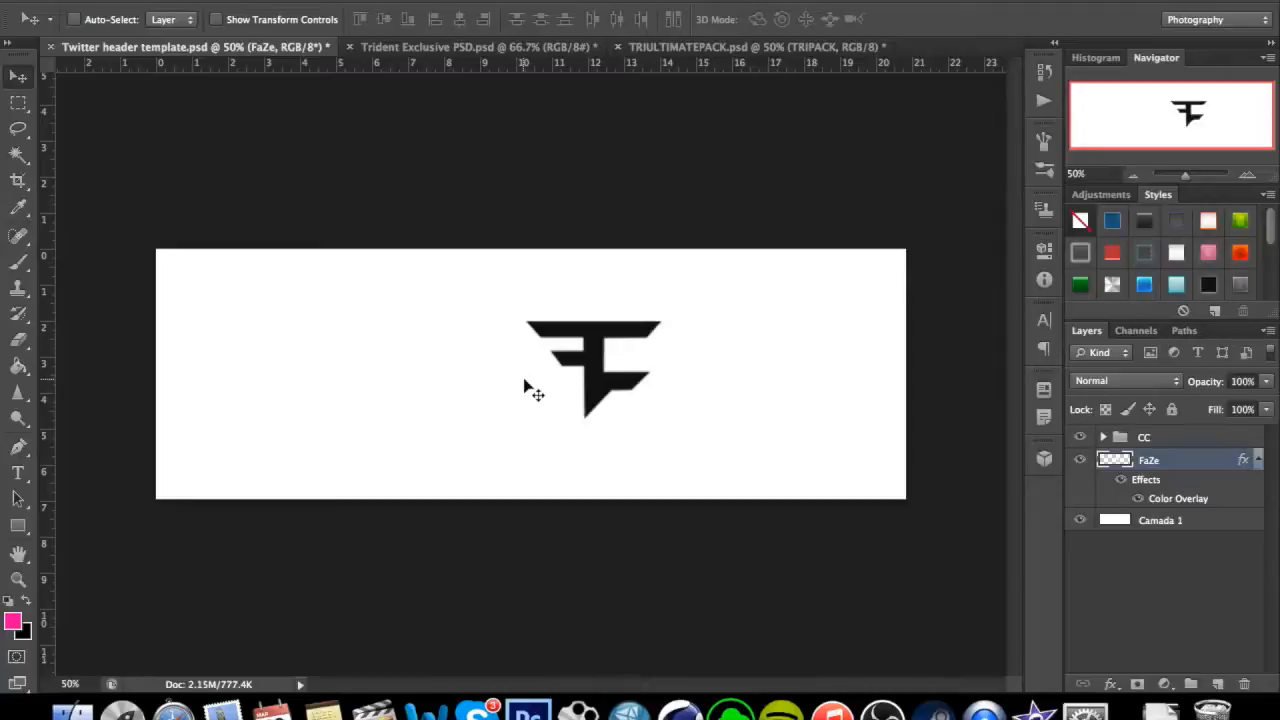
{"action": "mouse_move", "coordinate": [546, 380]}
{"action": "left_mouse_down"}
{"action": "mouse_move", "coordinate": [467, 380]}
{"action": "mouse_move", "coordinate": [529, 403]}
{"action": "mouse_move", "coordinate": [537, 393]}
{"action": "left_mouse_up"}
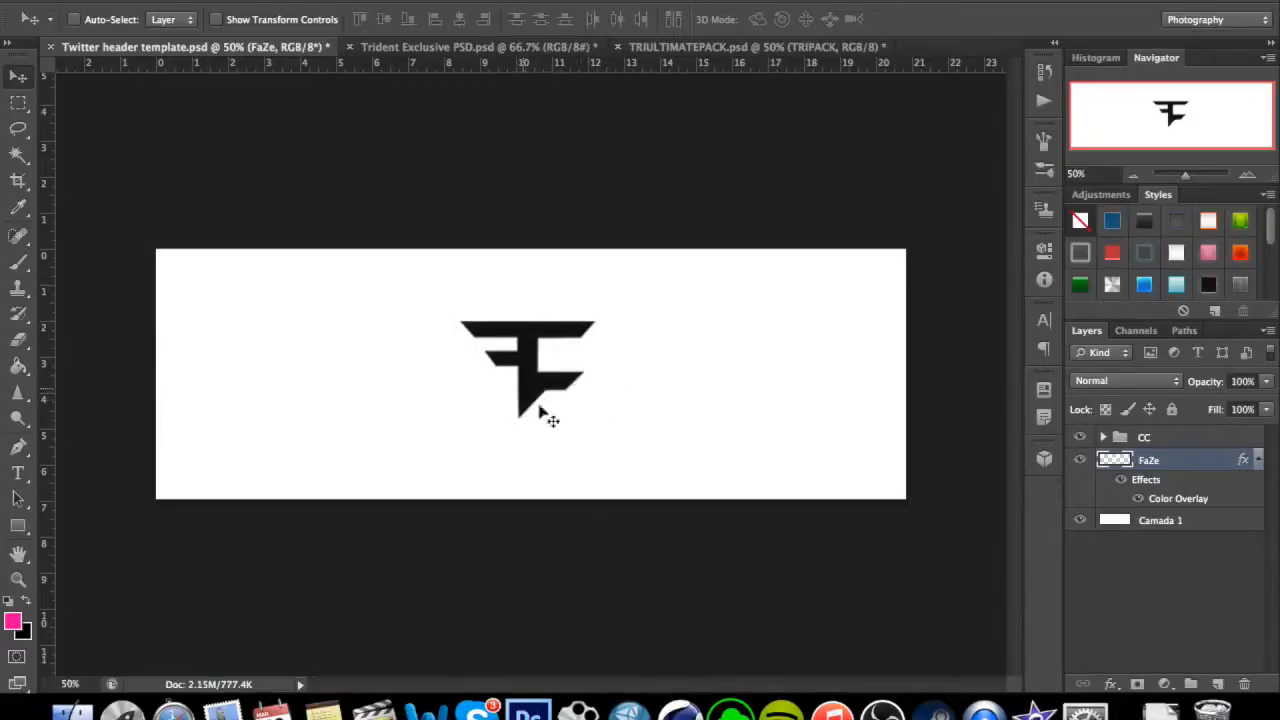
{"action": "mouse_move", "coordinate": [541, 342]}
{"action": "left_mouse_down"}
{"action": "mouse_move", "coordinate": [547, 352]}
{"action": "mouse_move", "coordinate": [562, 334]}
{"action": "left_mouse_up"}
{"action": "left_click_drag", "start_coordinate": [546, 388], "coordinate": [540, 399]}
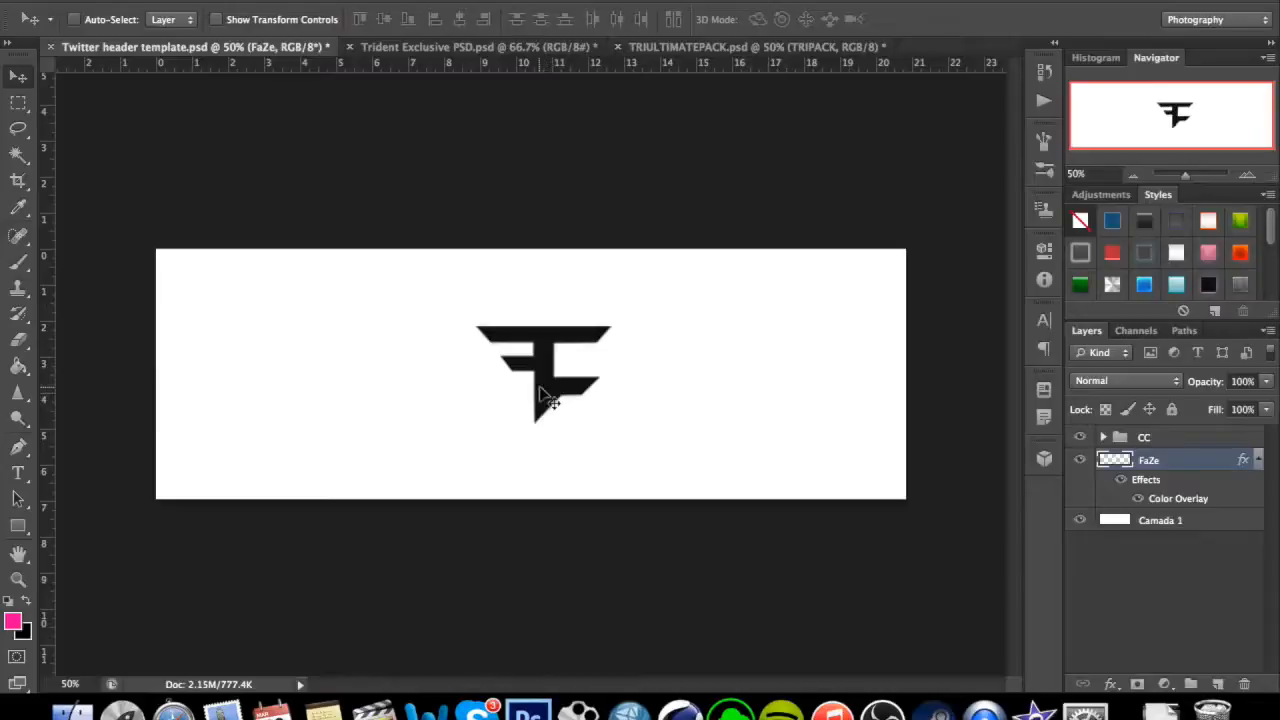
{"action": "key", "text": "super+semicolon"}
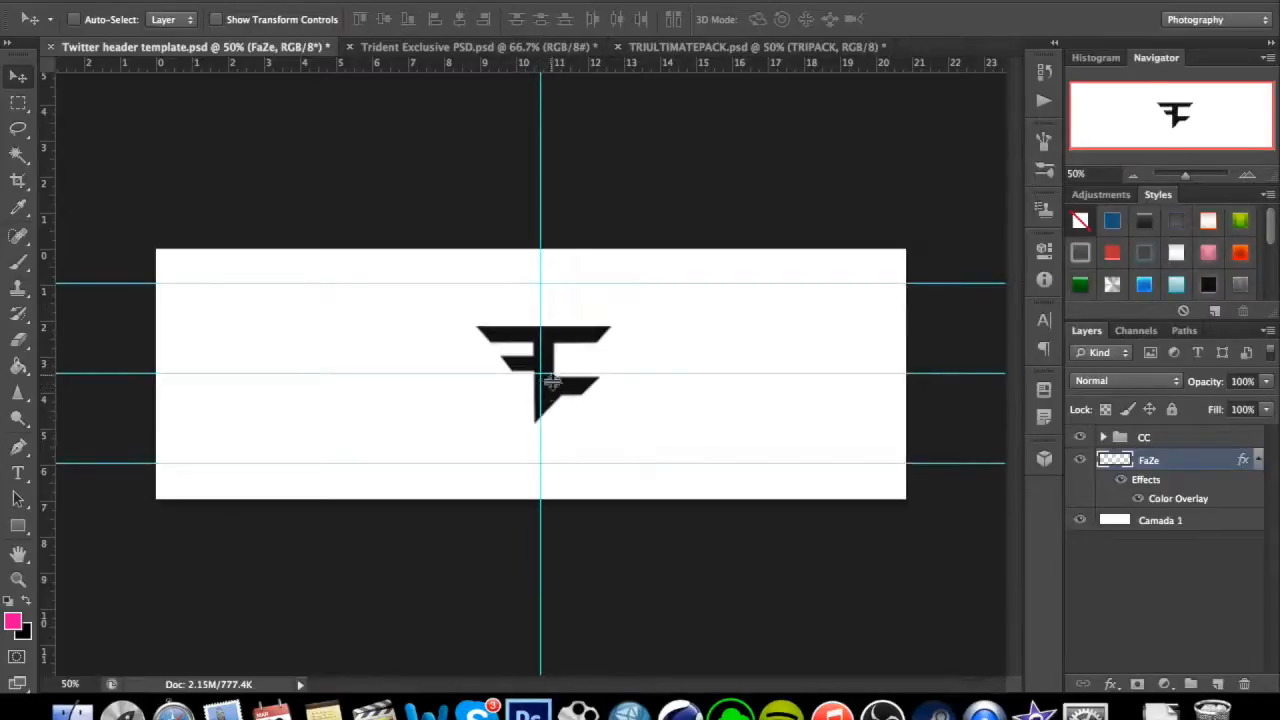
{"action": "left_click_drag", "start_coordinate": [571, 400], "coordinate": [566, 396]}
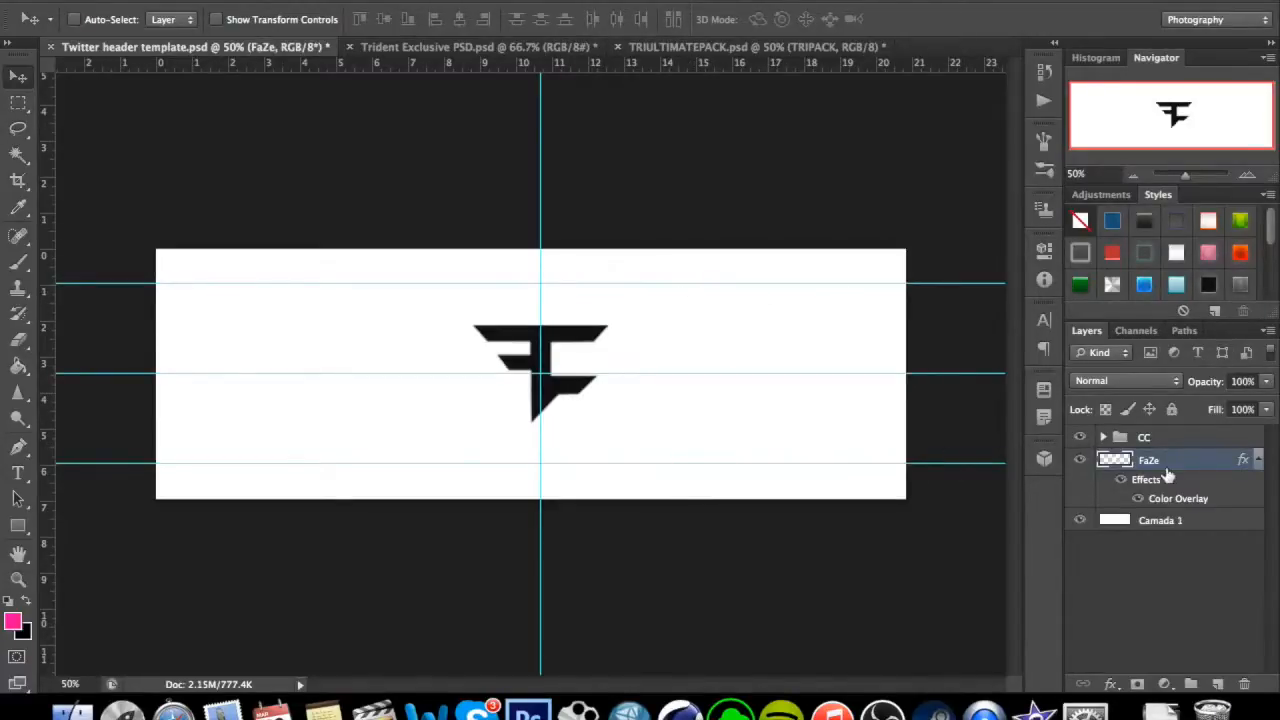
Give the Camada 1 layer a linear black-to-white gradient overlay at about 50% opacity and keep that layer selected.
{"action": "left_click", "coordinate": [1199, 530]}
{"action": "right_click", "coordinate": [1196, 526]}
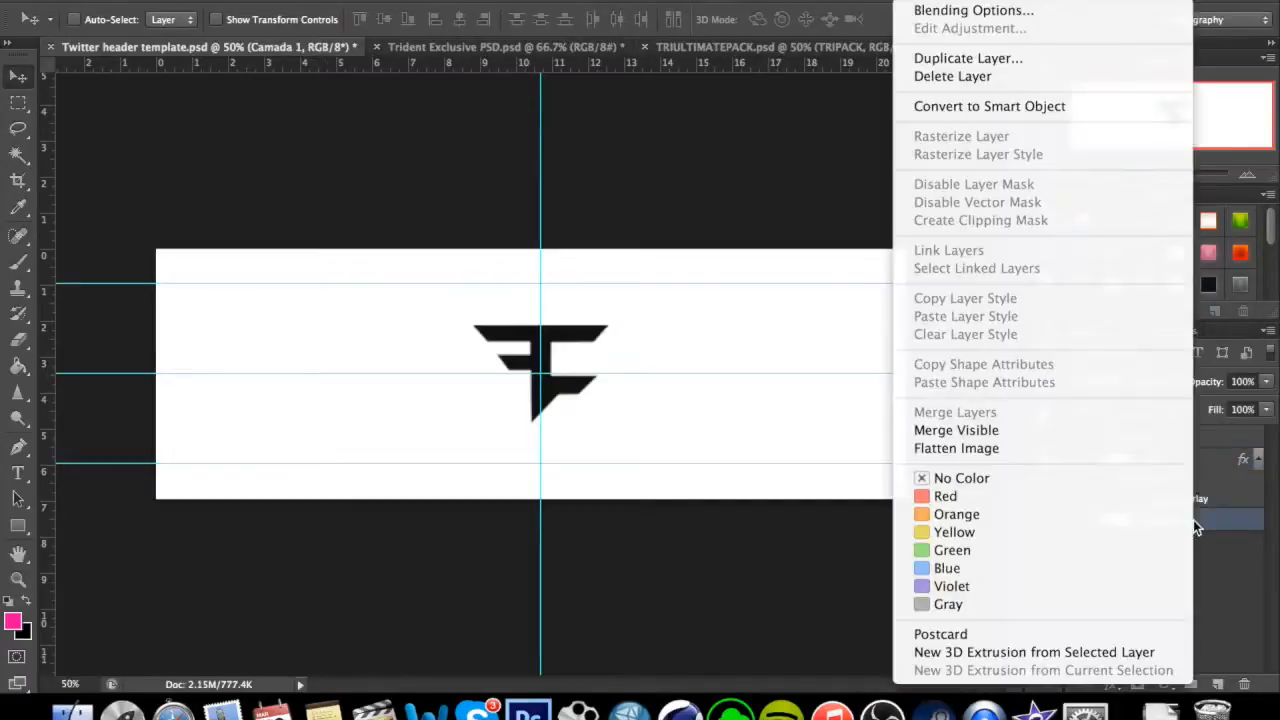
{"action": "left_click", "coordinate": [1030, 10]}
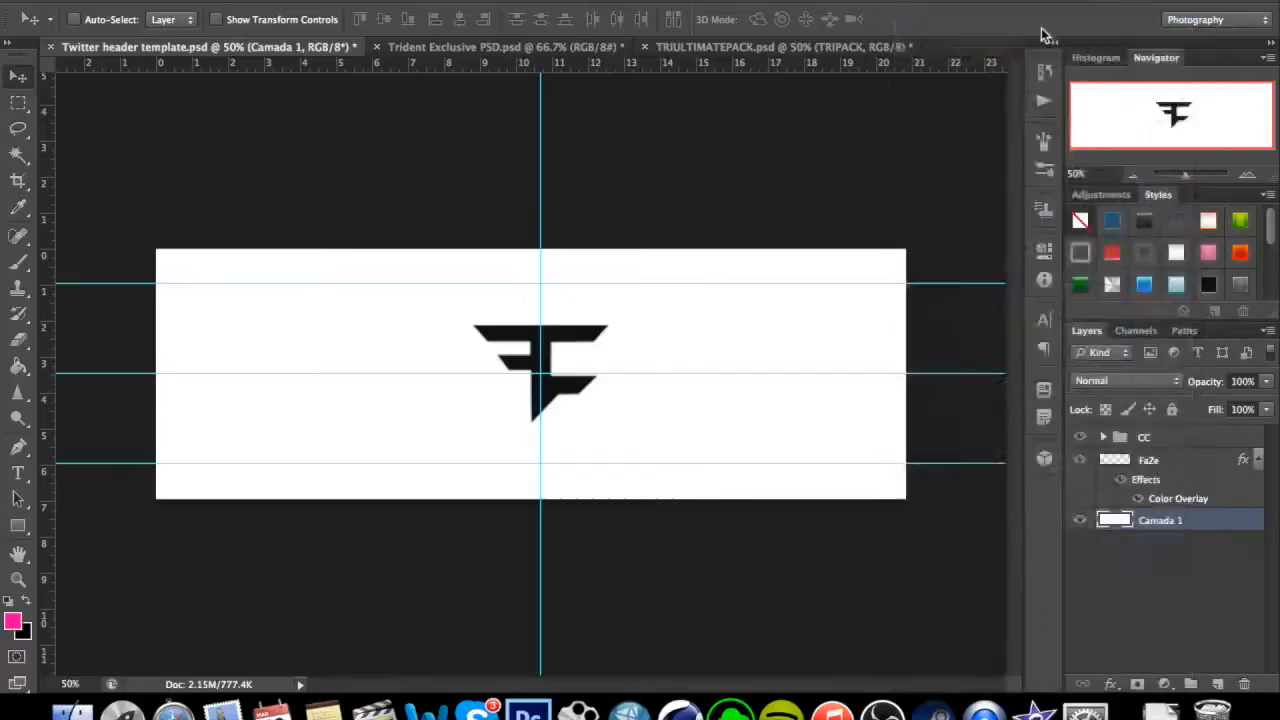
{"action": "left_click_drag", "start_coordinate": [872, 59], "coordinate": [989, 64]}
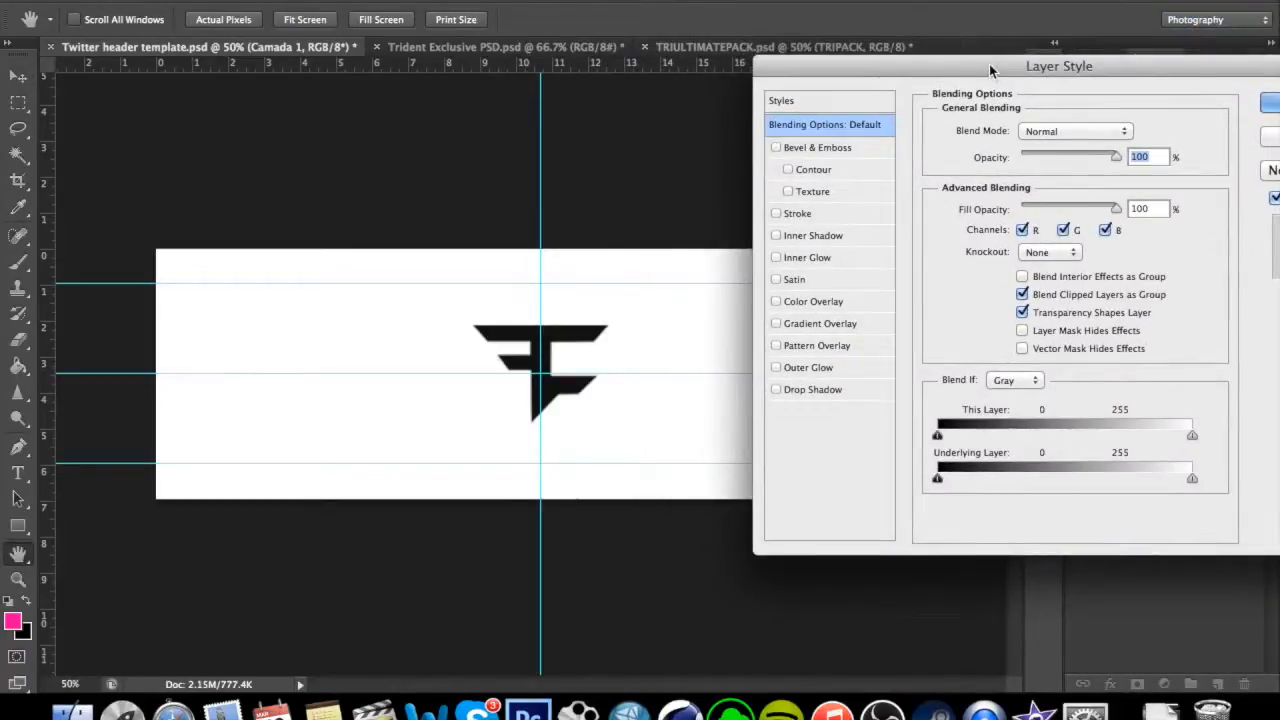
{"action": "left_click", "coordinate": [849, 323]}
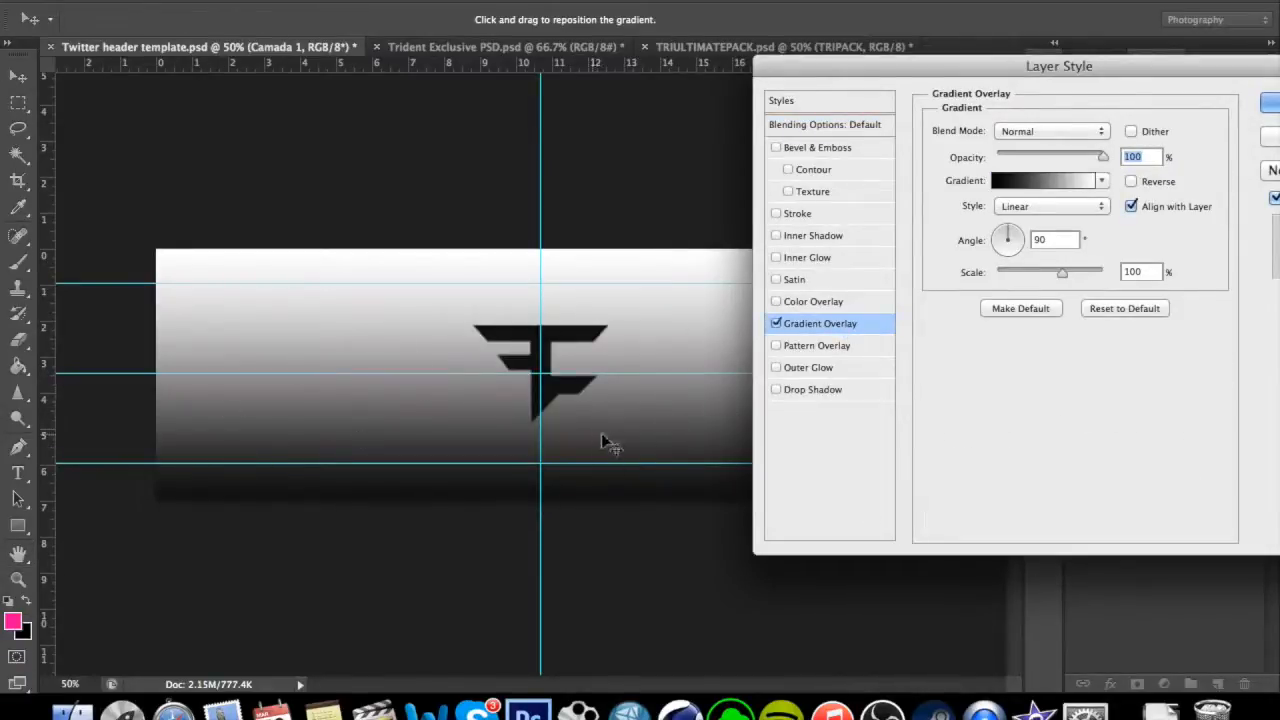
{"action": "left_click_drag", "start_coordinate": [1102, 158], "coordinate": [1057, 164]}
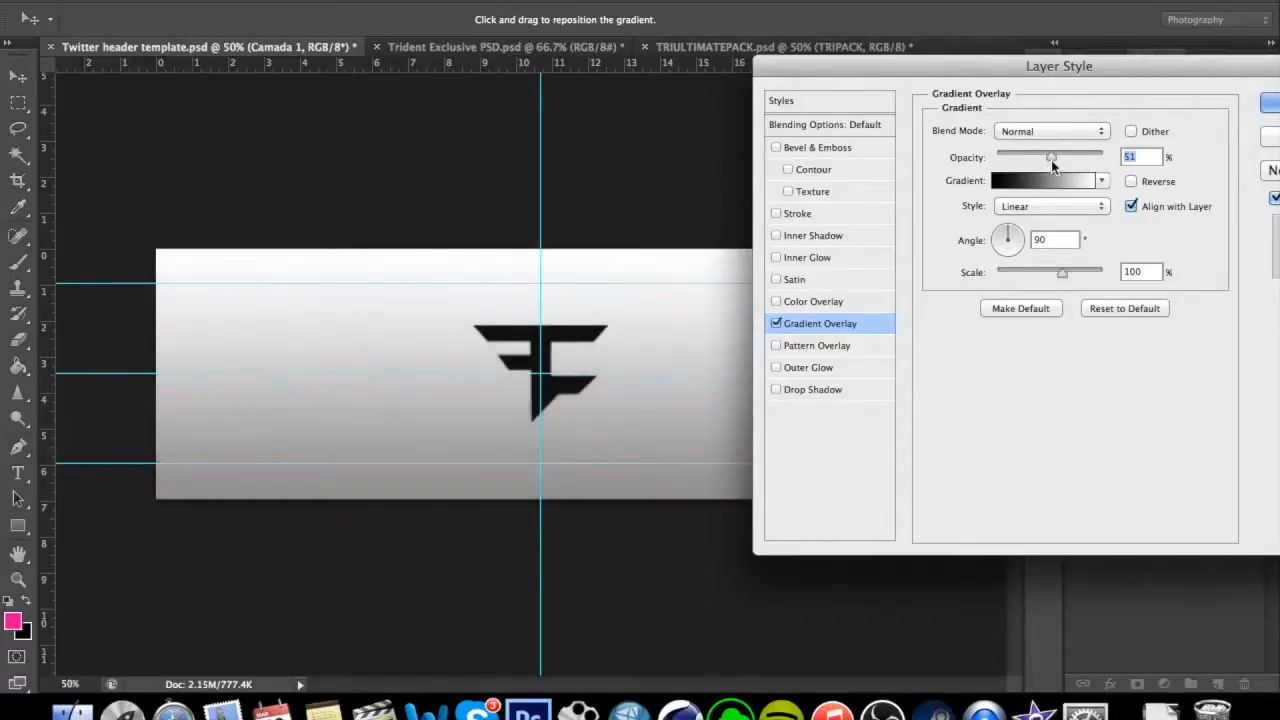
{"action": "left_click_drag", "start_coordinate": [1051, 160], "coordinate": [1049, 161]}
{"action": "left_click_drag", "start_coordinate": [1226, 73], "coordinate": [1172, 68]}
{"action": "left_click", "coordinate": [1237, 94]}
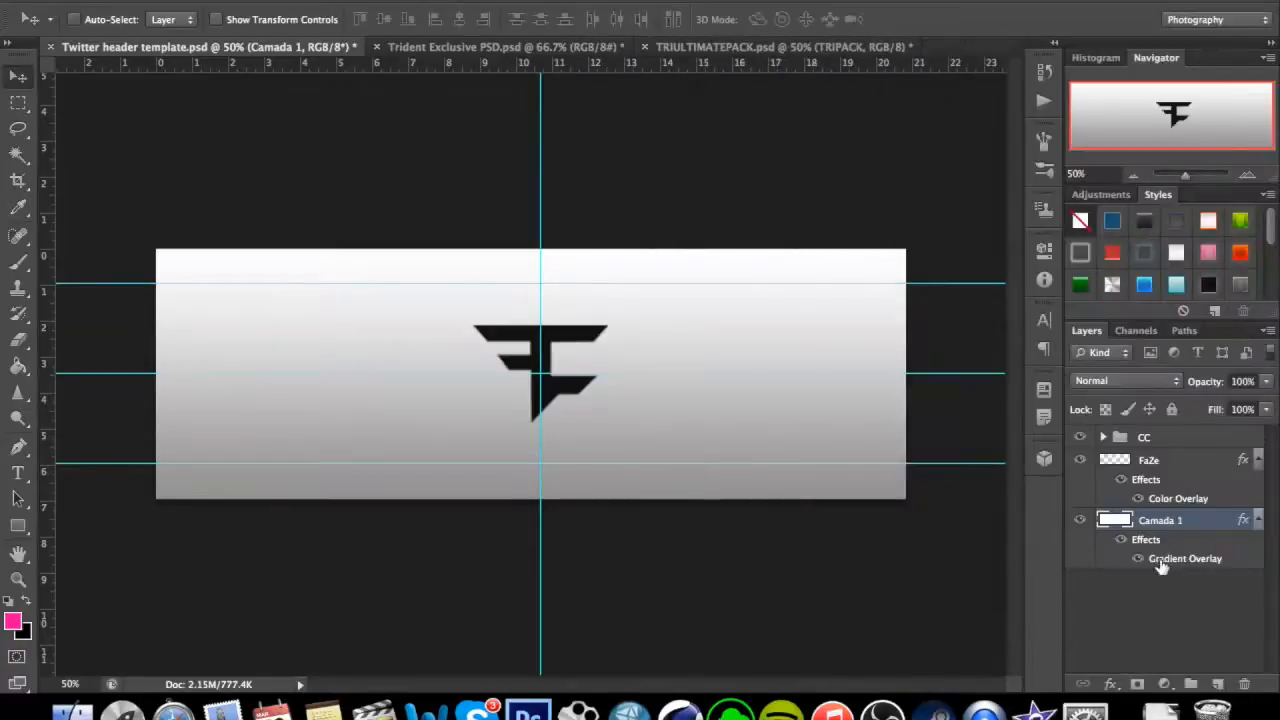
{"action": "left_click", "coordinate": [1166, 468]}
{"action": "left_click", "coordinate": [1178, 524]}
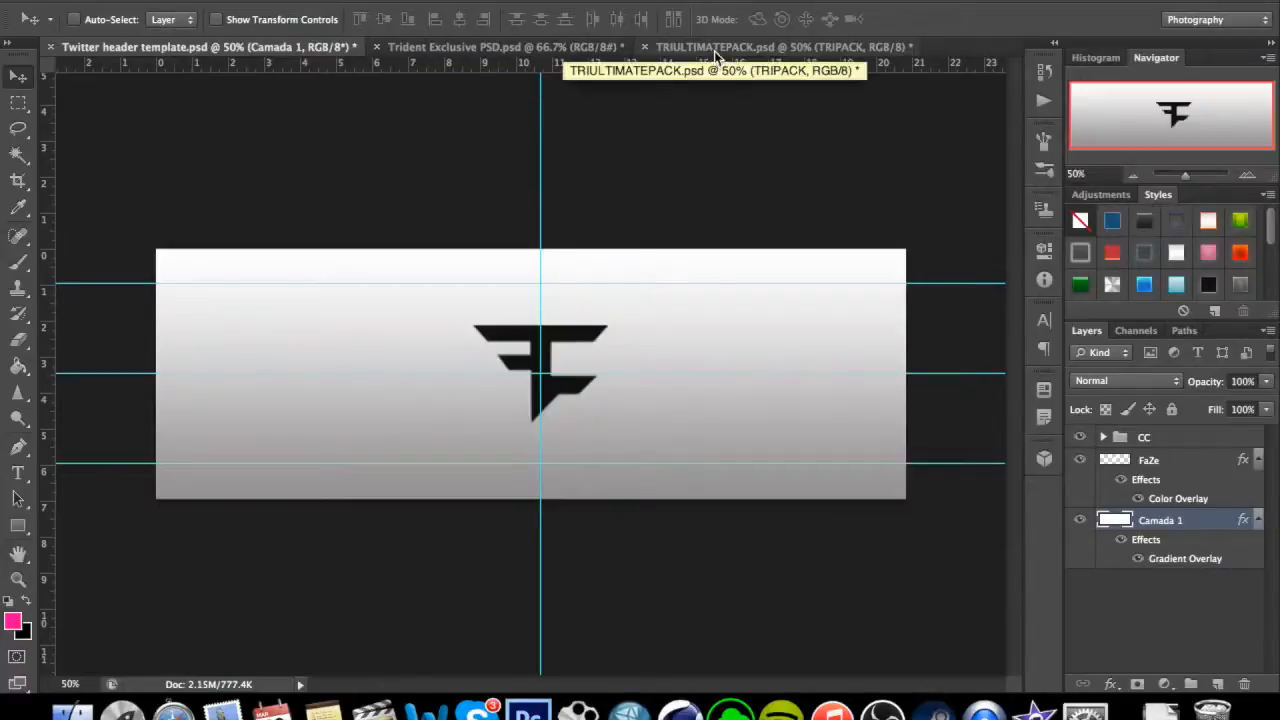
Look through the Trident Exclusive PSD and TRIULTIMATEPACK documents for a grunge texture layer suitable for the header.
{"action": "left_click", "coordinate": [586, 52]}
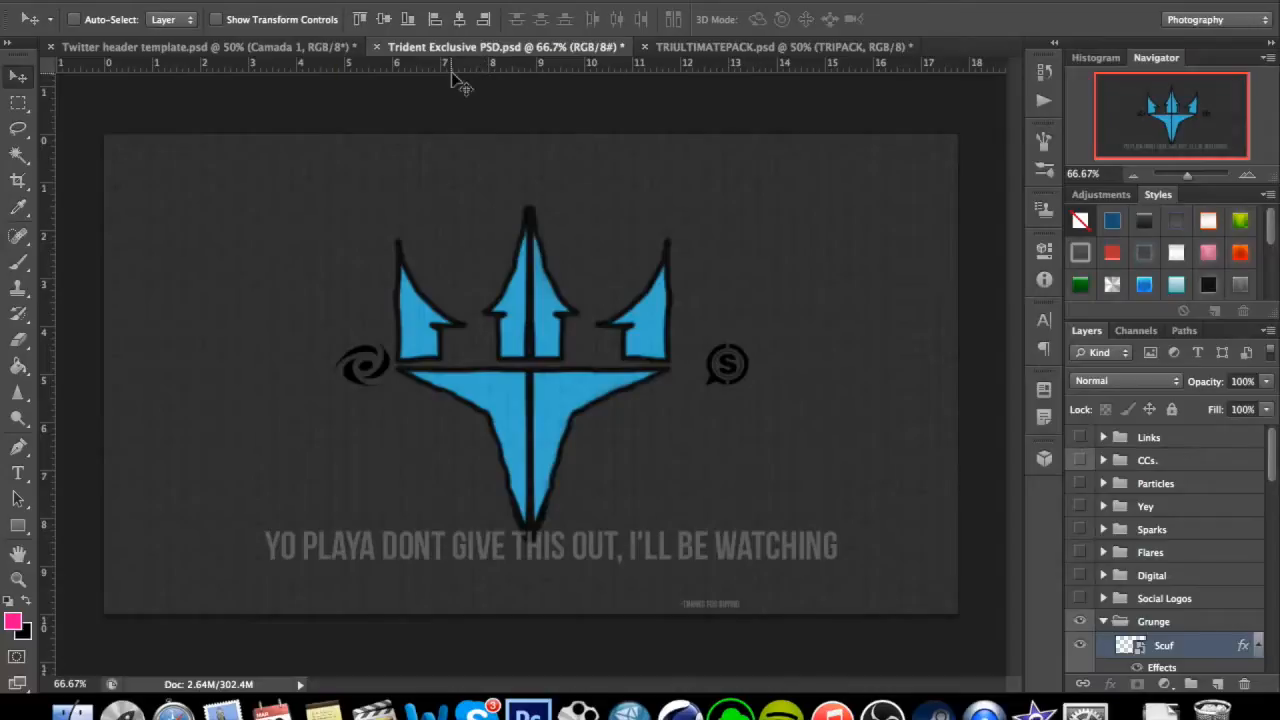
{"action": "left_click", "coordinate": [734, 48]}
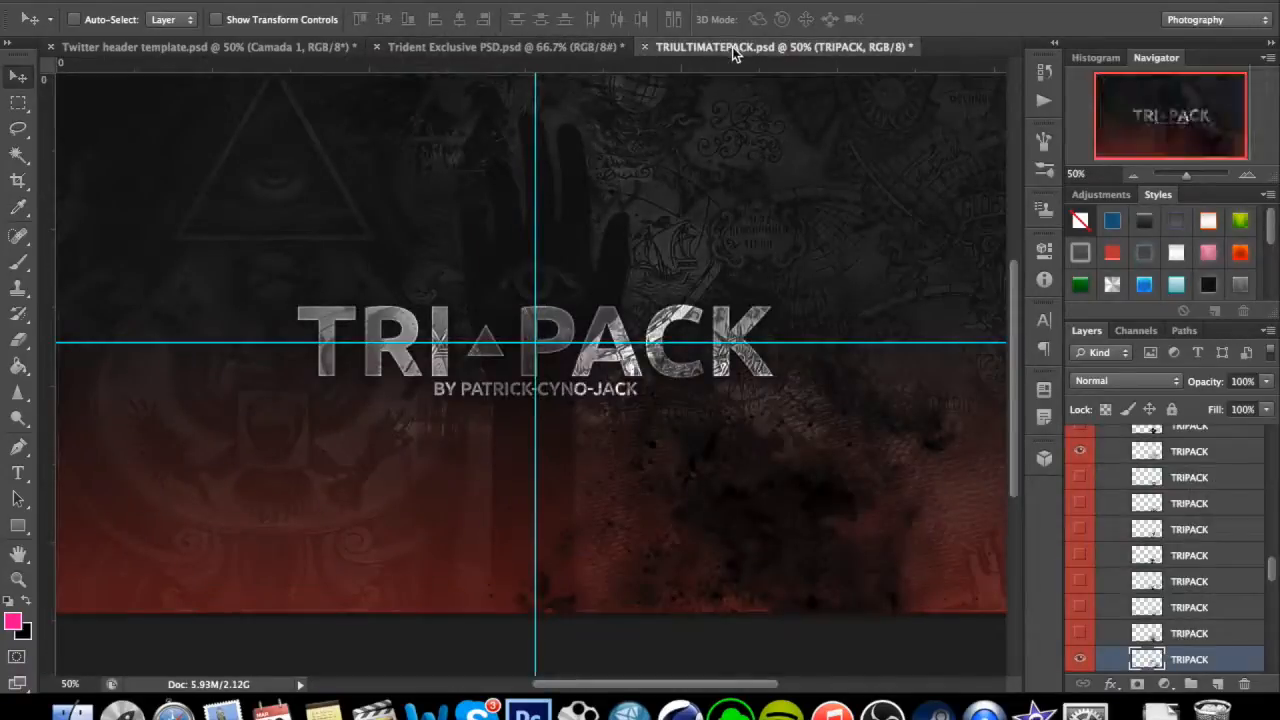
{"action": "left_click", "coordinate": [571, 50]}
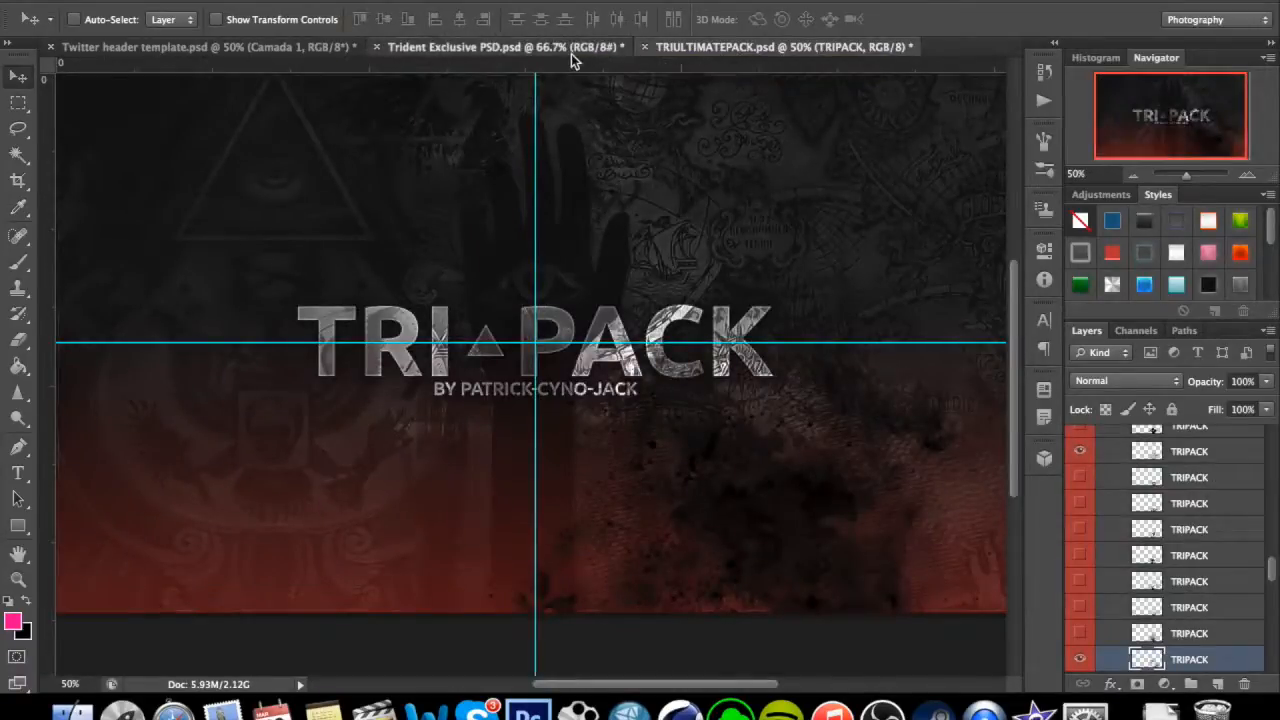
{"action": "scroll", "coordinate": [1127, 514], "scroll_direction": "up", "scroll_amount": 5}
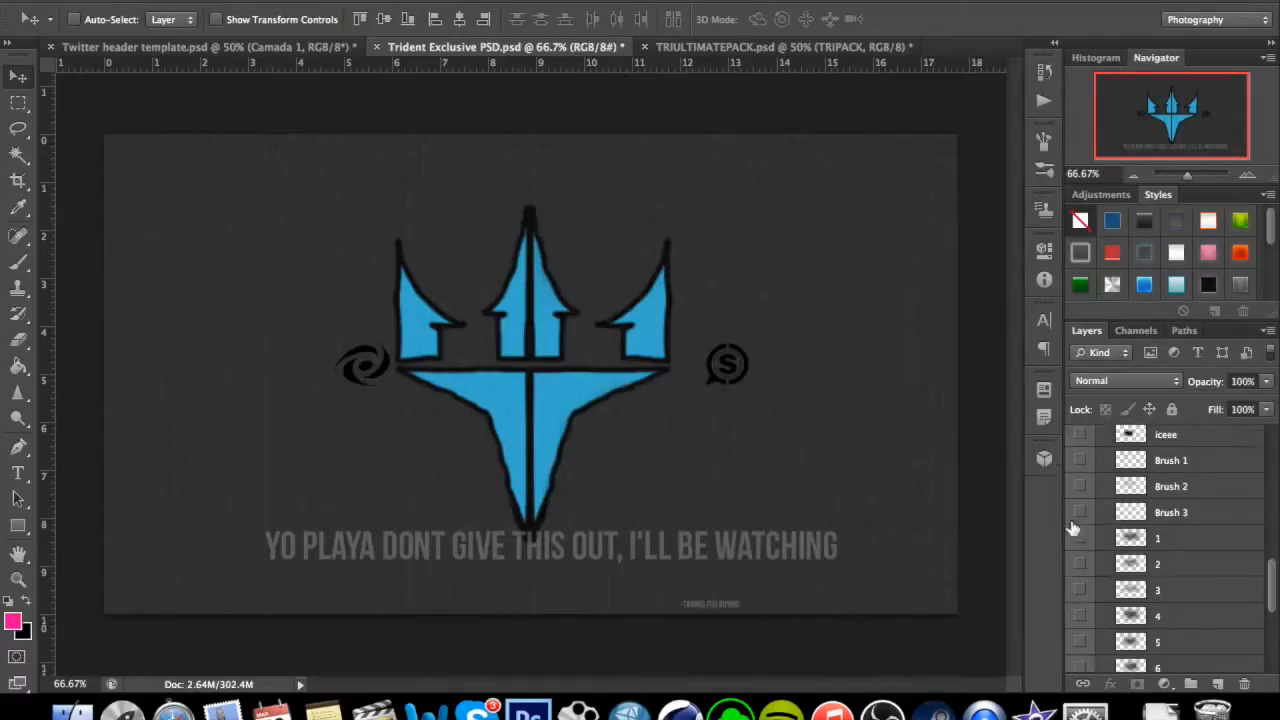
{"action": "scroll", "coordinate": [1163, 556], "scroll_direction": "up", "scroll_amount": 5}
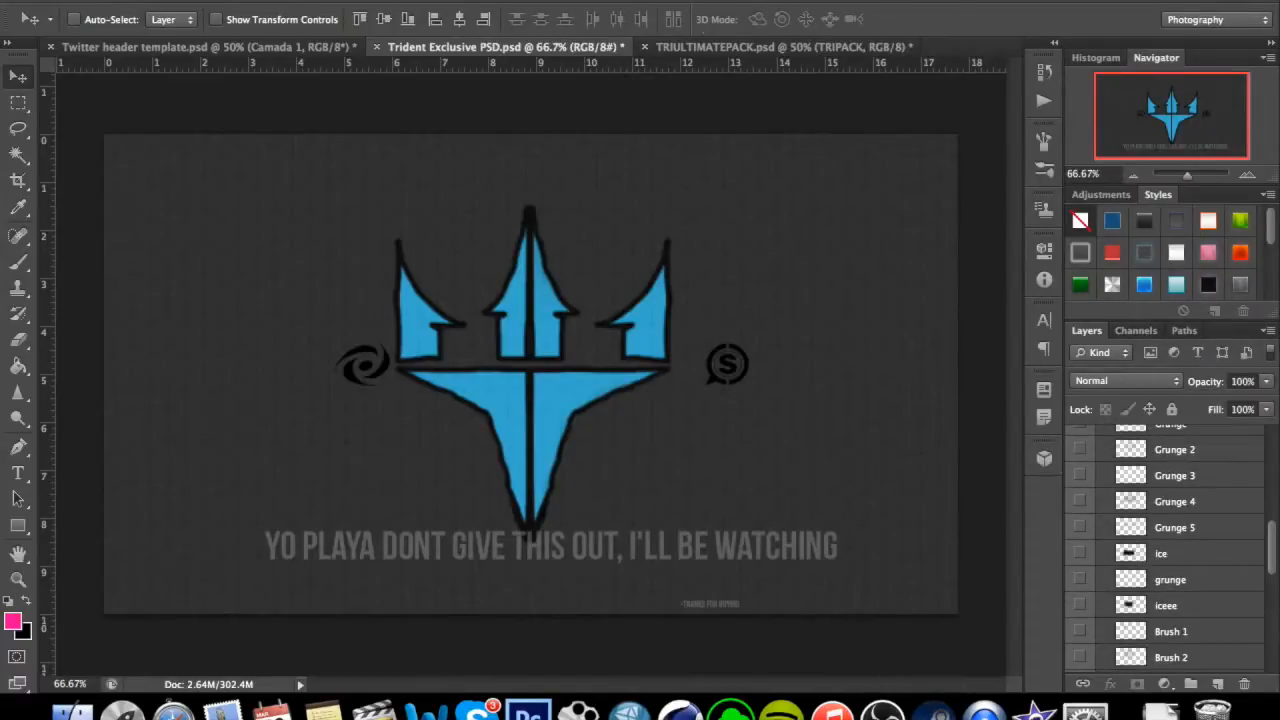
{"action": "left_click", "coordinate": [709, 48]}
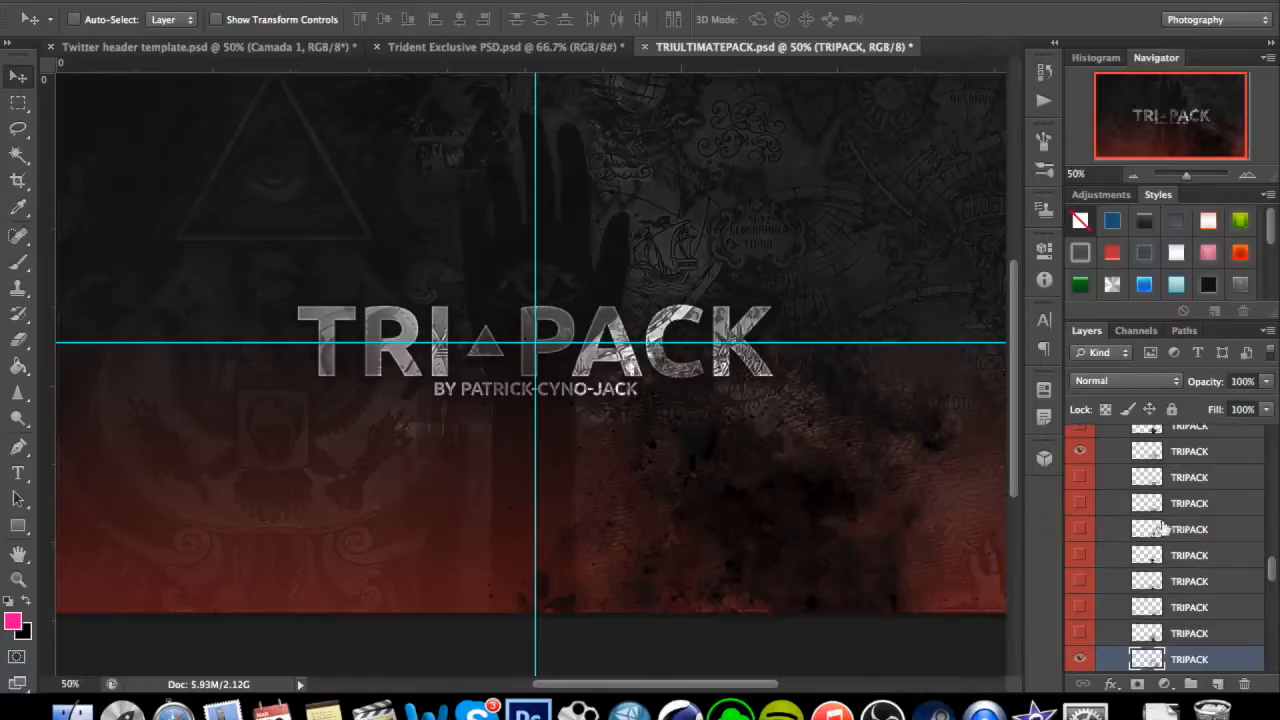
{"action": "left_click", "coordinate": [517, 50]}
{"action": "scroll", "coordinate": [1190, 562], "scroll_direction": "up", "scroll_amount": 5}
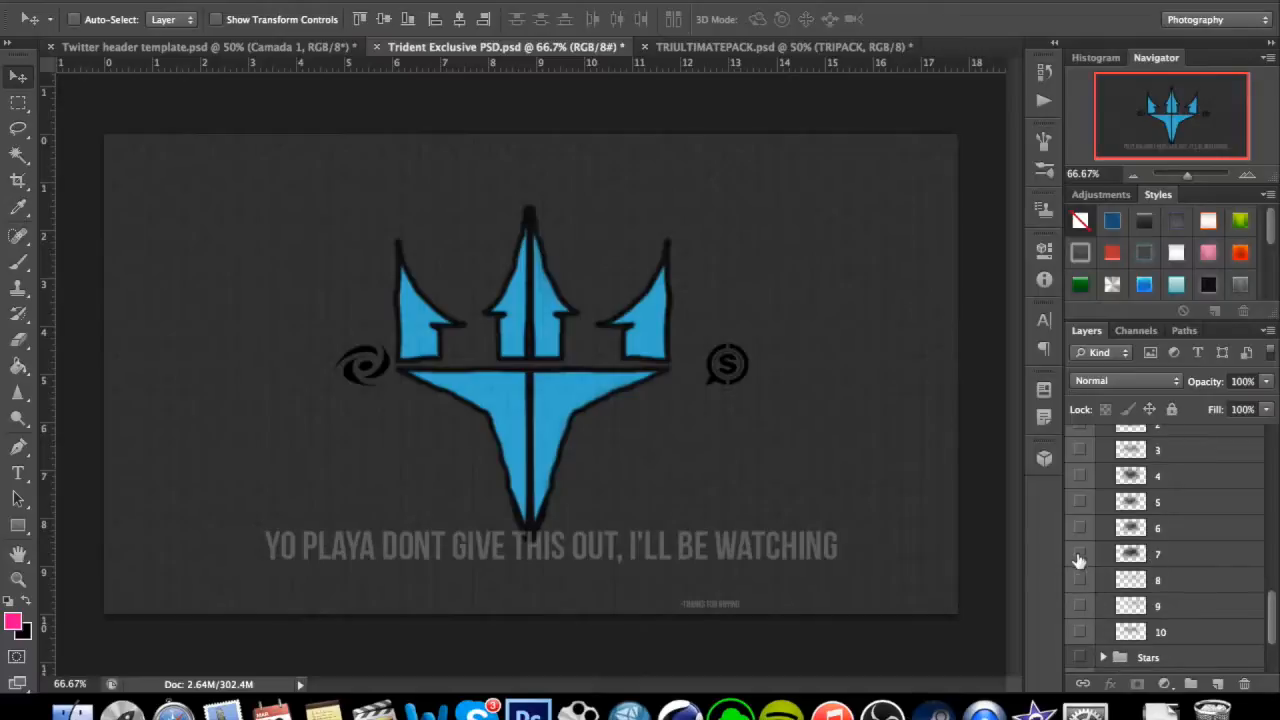
Preview the textures in Trident Exclusive PSD and copy layer 9 into the left half of the Twitter header template.
{"action": "left_click", "coordinate": [1080, 555]}
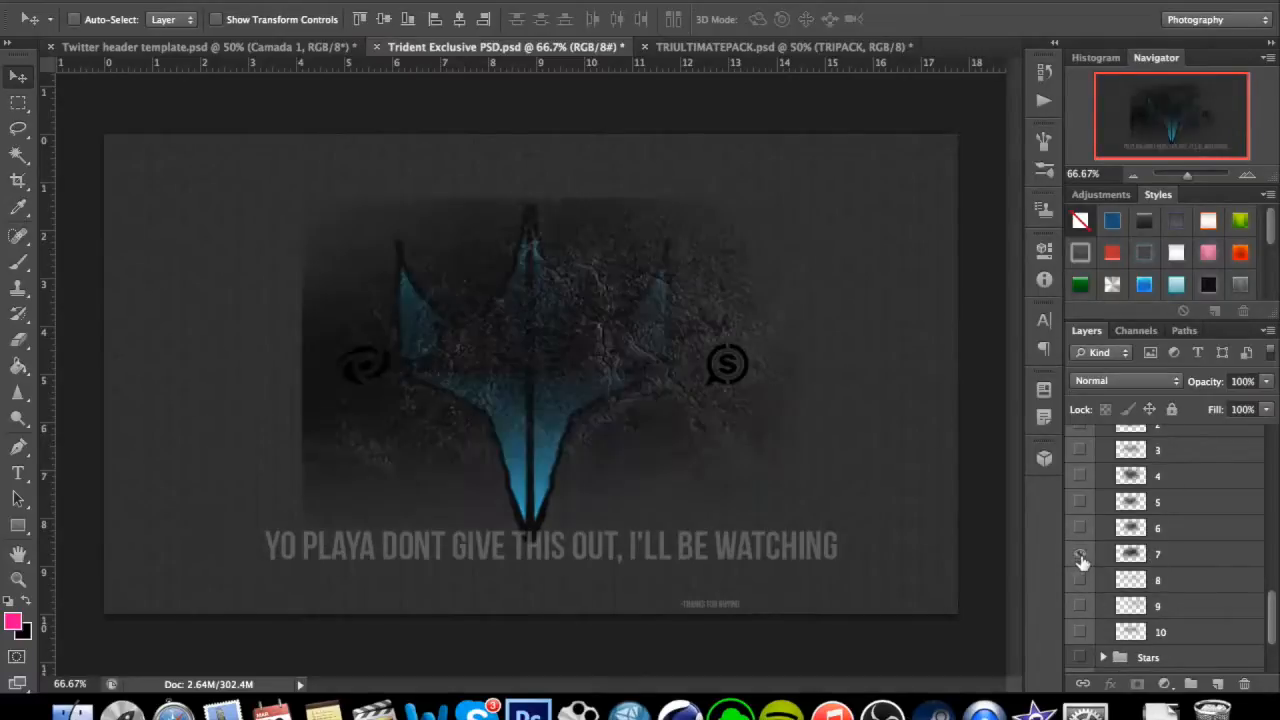
{"action": "left_click", "coordinate": [1080, 555]}
{"action": "left_click", "coordinate": [1080, 606]}
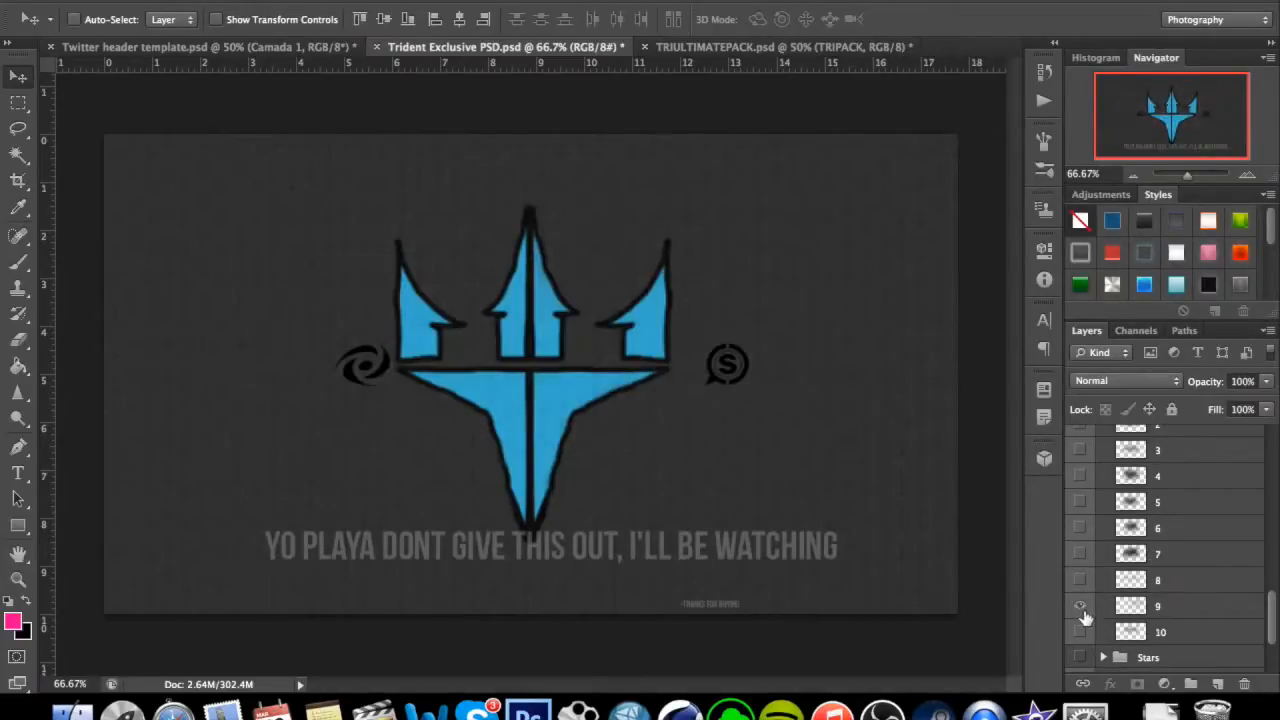
{"action": "left_click", "coordinate": [1218, 610]}
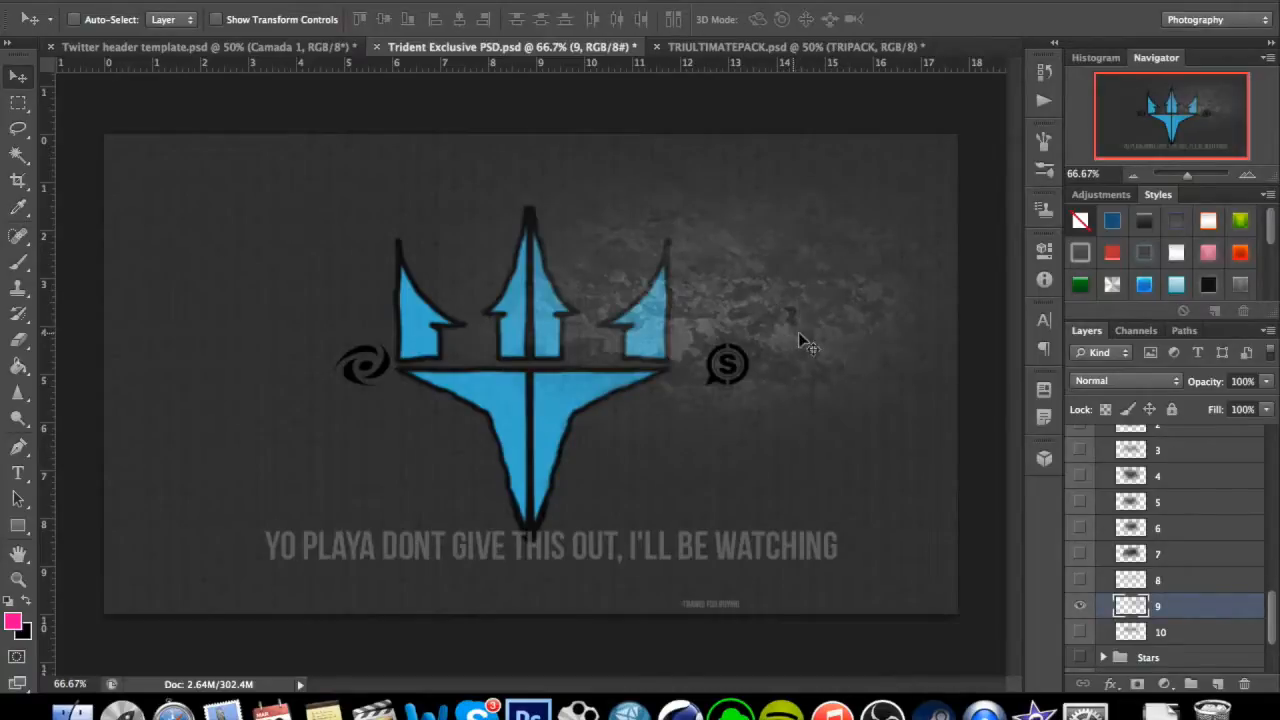
{"action": "left_click_drag", "start_coordinate": [834, 352], "coordinate": [445, 432]}
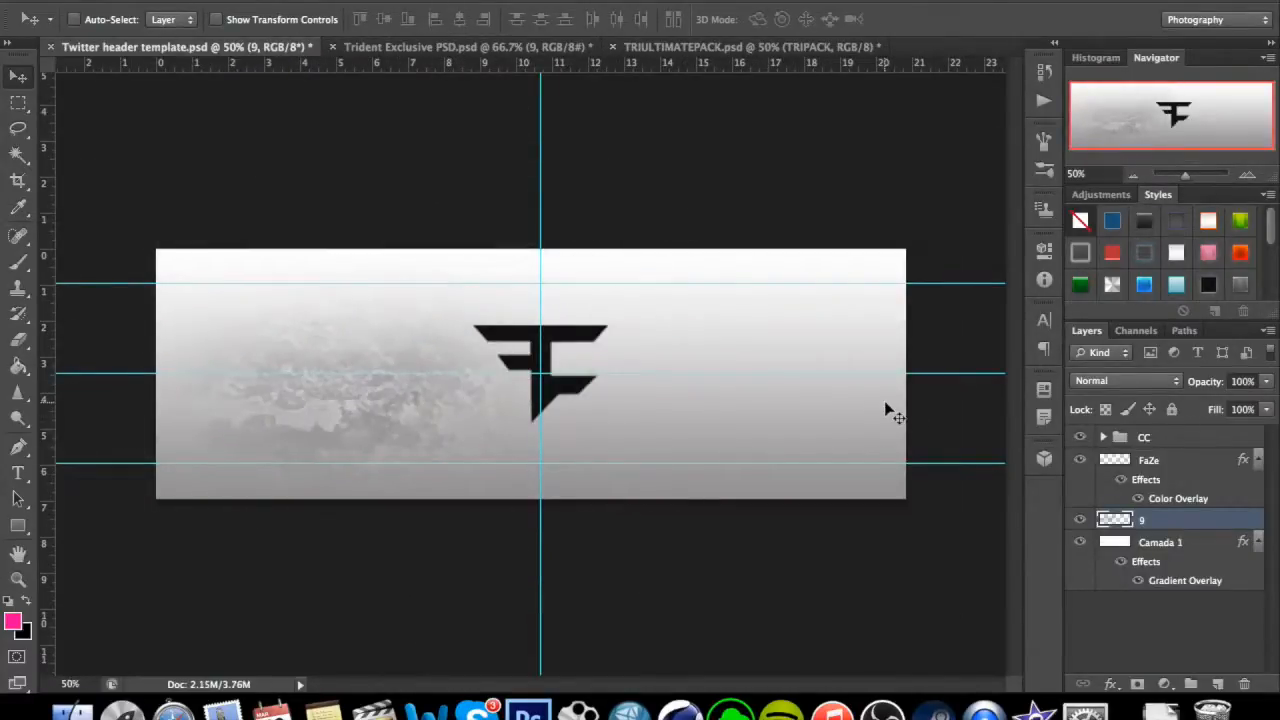
Duplicate texture layer 9, move the copy to the right half of the header, and nudge the original to match it.
{"action": "key", "text": "ctrl+j"}
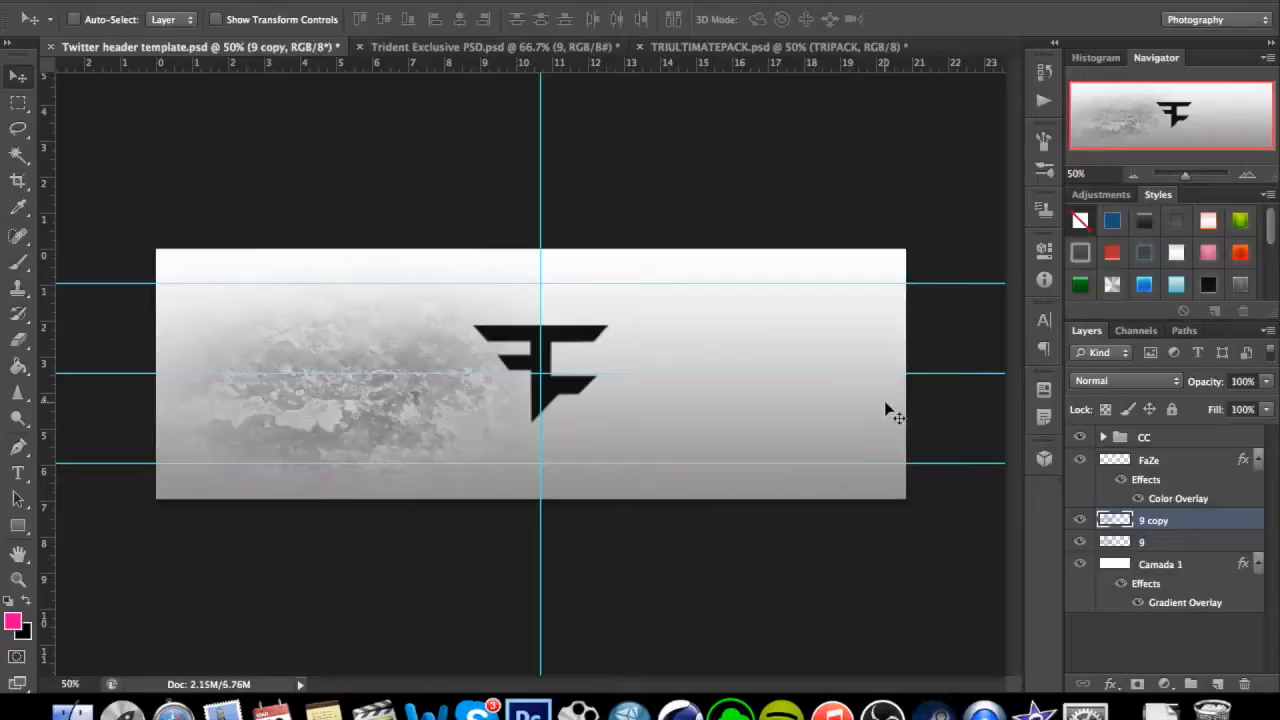
{"action": "left_click_drag", "start_coordinate": [466, 399], "coordinate": [786, 400]}
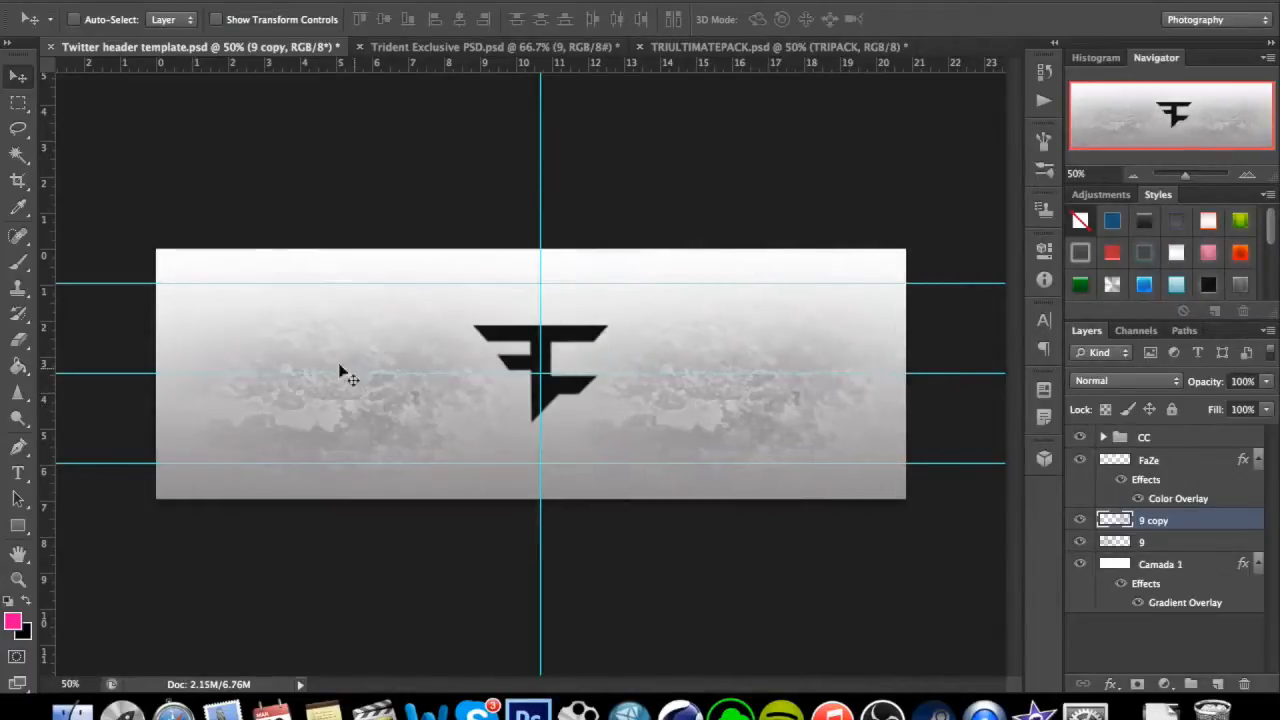
{"action": "left_click", "coordinate": [1145, 542]}
{"action": "left_click_drag", "start_coordinate": [351, 417], "coordinate": [352, 418]}
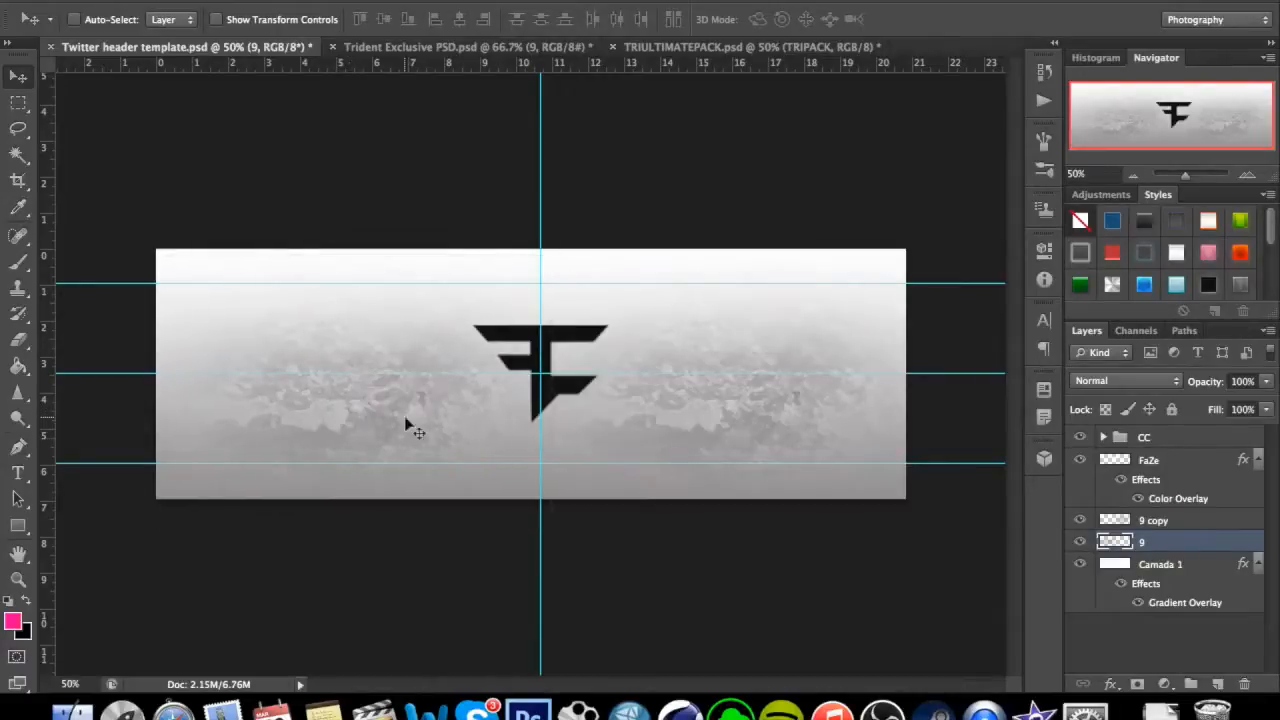
Try the Overlay blend mode on the 9 copy layer and set it back to Normal.
{"action": "left_click", "coordinate": [1145, 522]}
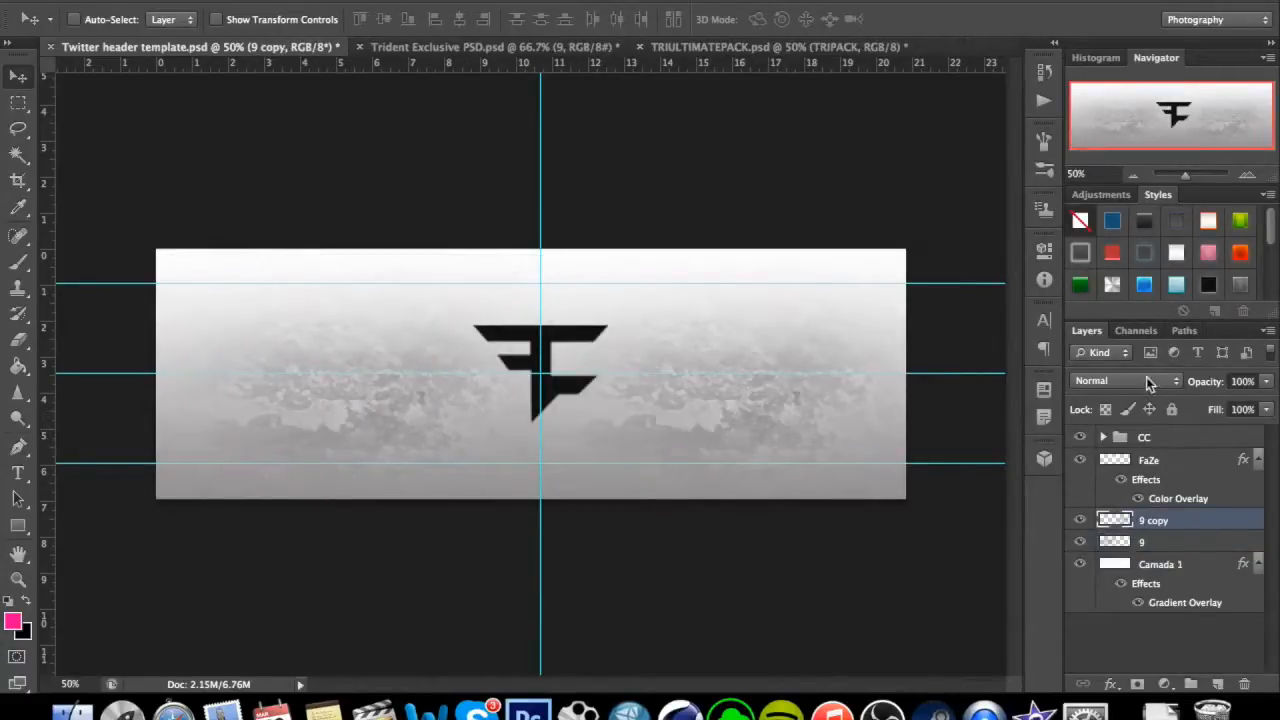
{"action": "left_click", "coordinate": [1146, 379]}
{"action": "left_click", "coordinate": [1140, 573]}
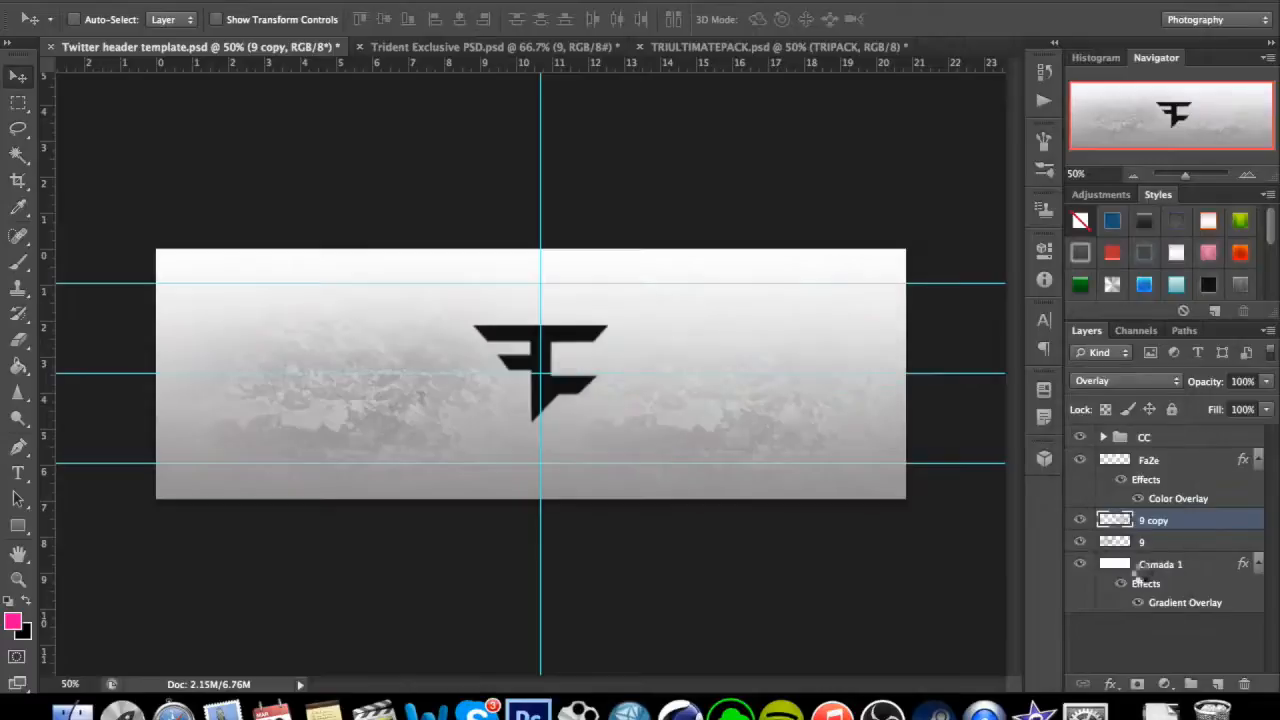
{"action": "left_click", "coordinate": [1147, 381]}
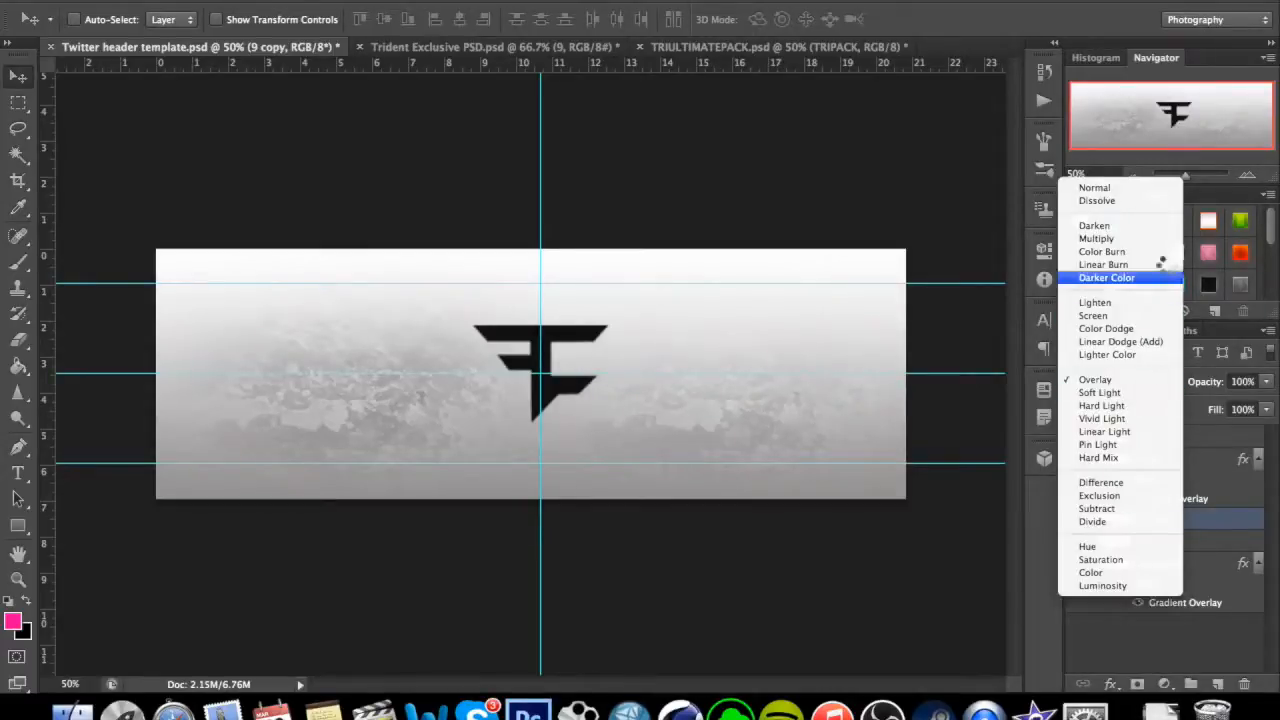
{"action": "left_click", "coordinate": [1157, 188]}
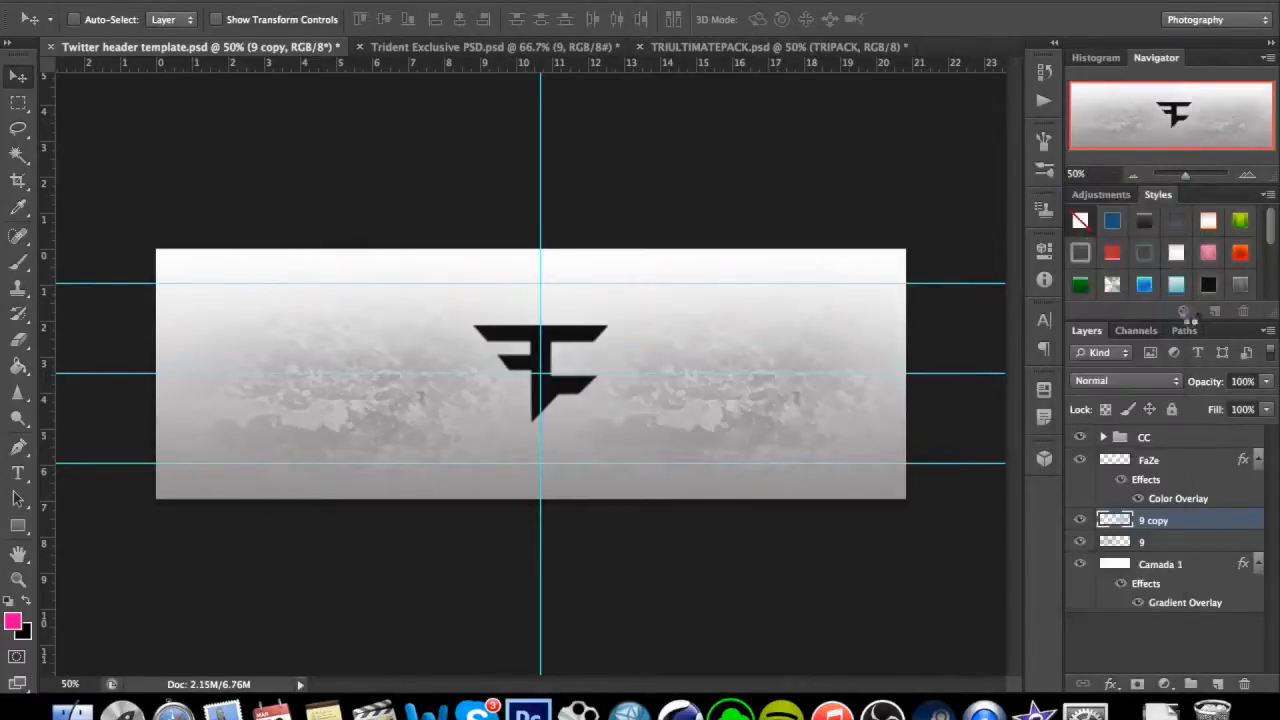
Lower the opacity of the 9 copy texture layer to 56%.
{"action": "left_click", "coordinate": [1266, 381]}
{"action": "left_click_drag", "start_coordinate": [1266, 408], "coordinate": [1232, 407]}
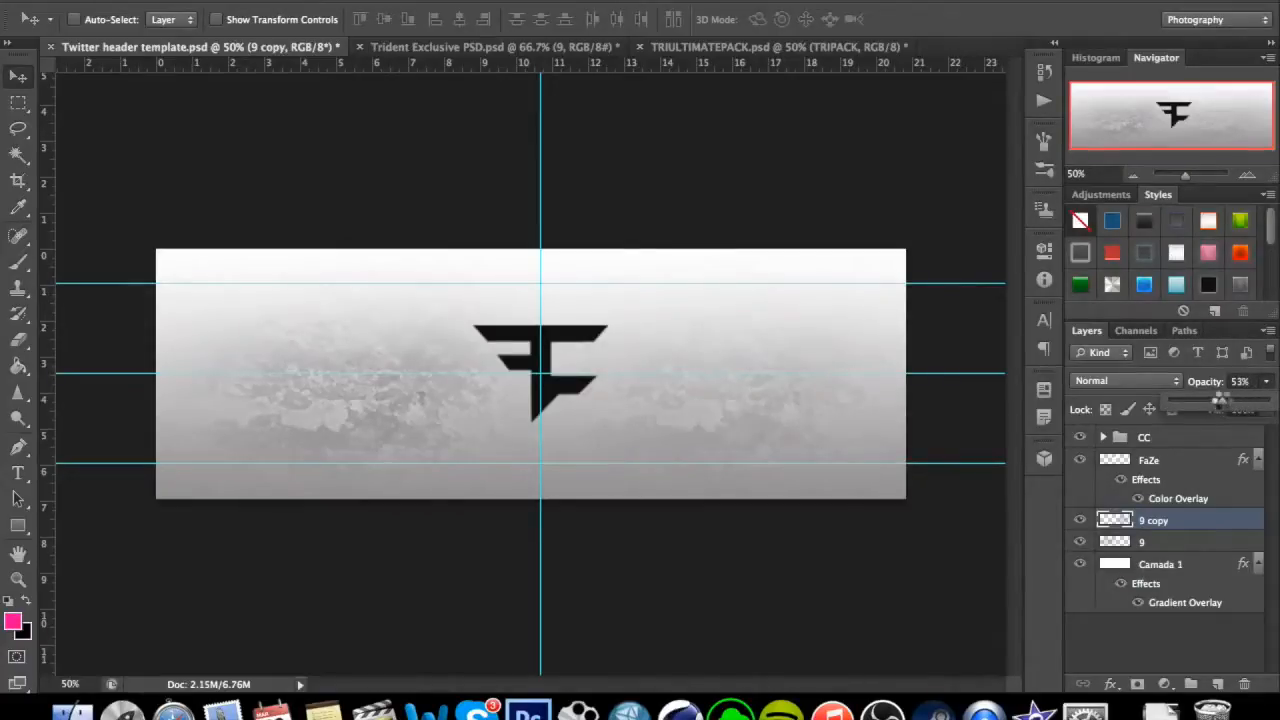
{"action": "left_click_drag", "start_coordinate": [1224, 401], "coordinate": [1226, 401]}
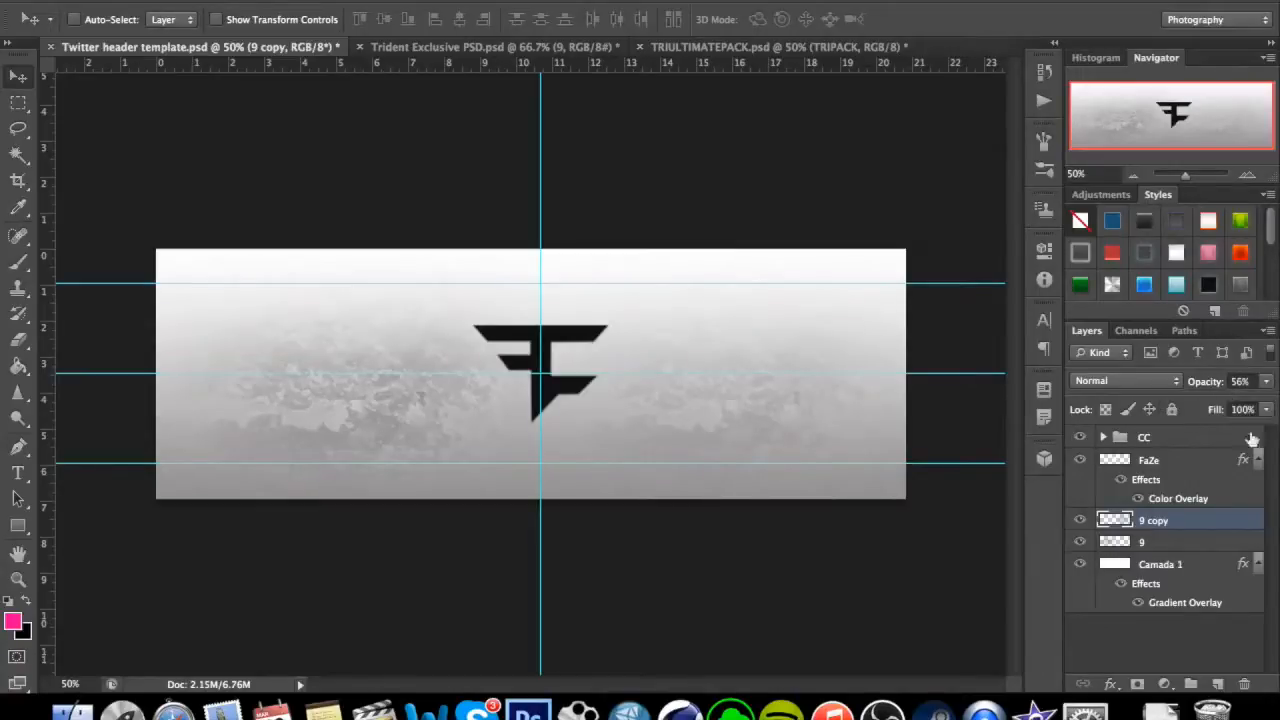
Set the original texture layer 9 to 56% opacity so both sides of the header match.
{"action": "left_click", "coordinate": [1192, 541]}
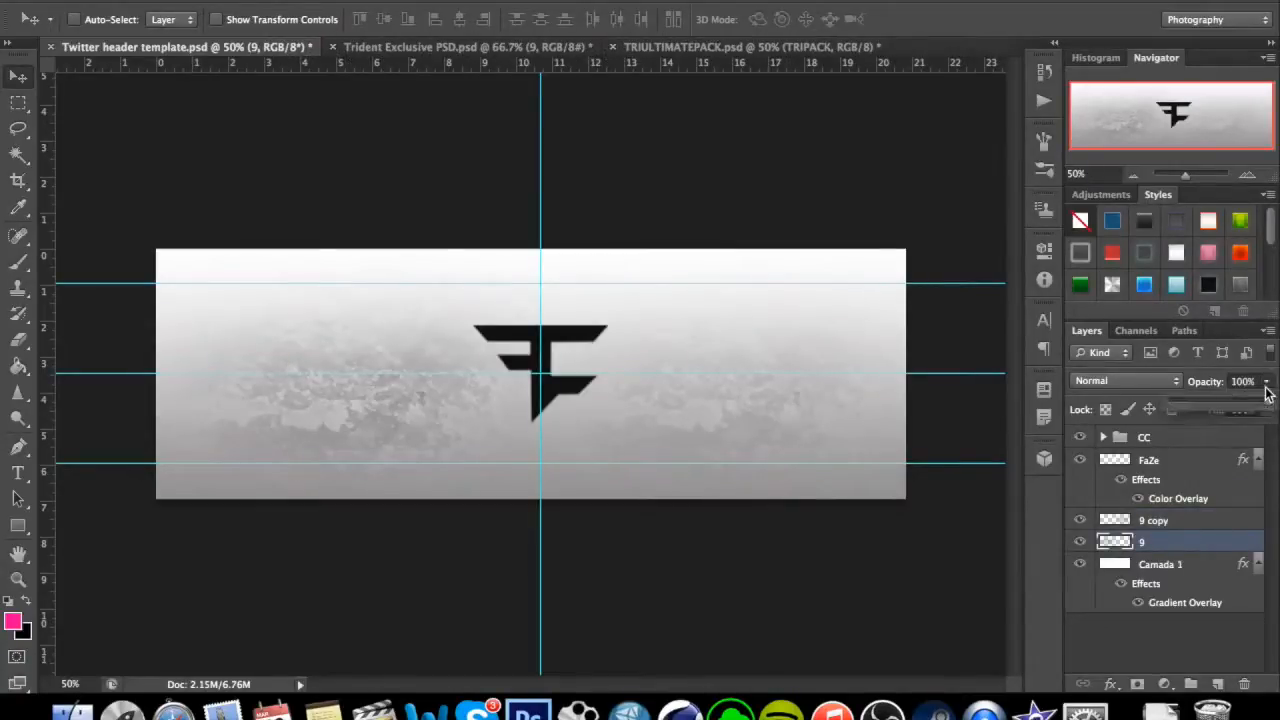
{"action": "left_click", "coordinate": [1247, 383]}
{"action": "type", "text": "1"}
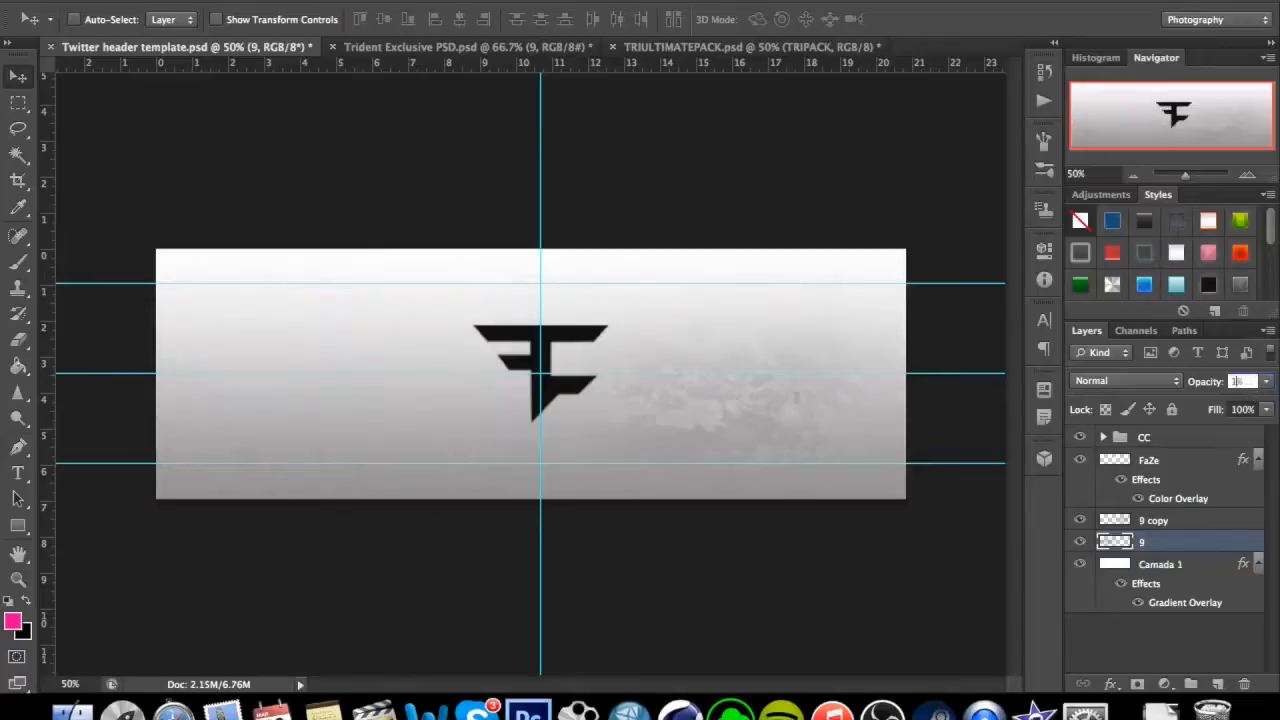
{"action": "type", "text": "50"}
{"action": "key", "text": "Return"}
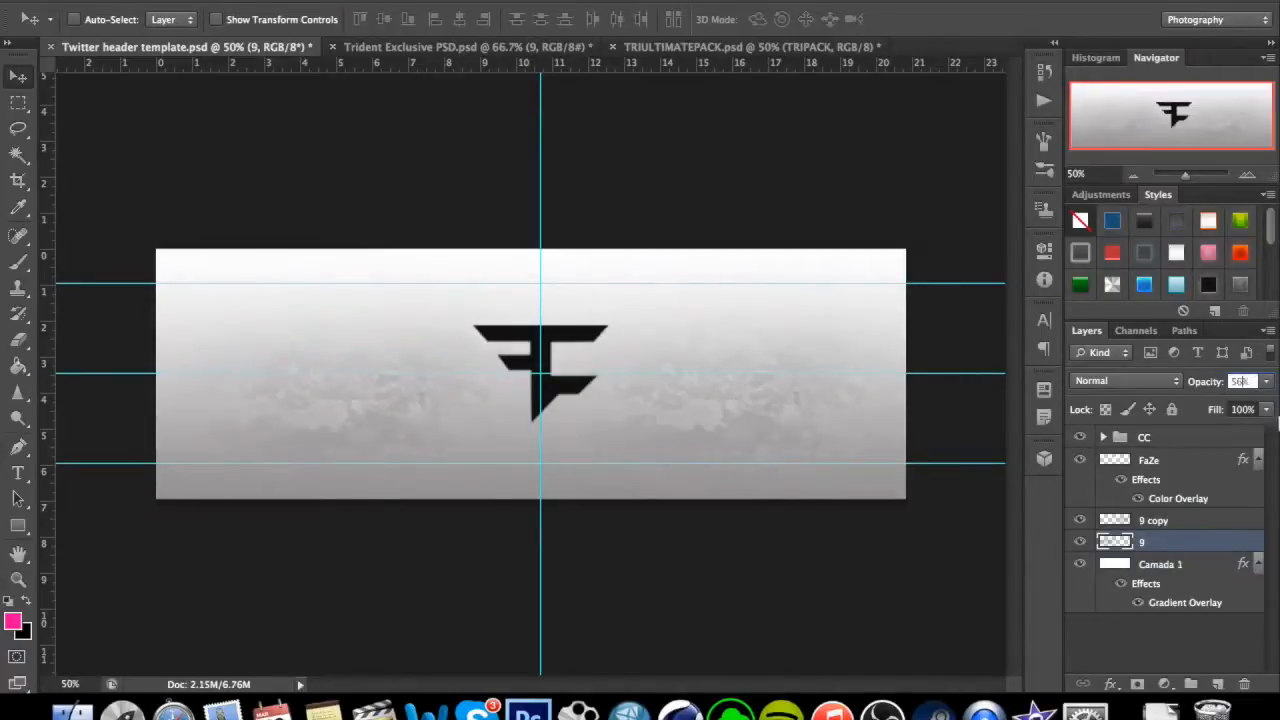
Duplicate the 9 copy texture into the header's upper right area, and duplicate that copy across to the upper left.
{"action": "left_click", "coordinate": [1146, 527]}
{"action": "left_click", "coordinate": [1157, 543]}
{"action": "left_click", "coordinate": [792, 387]}
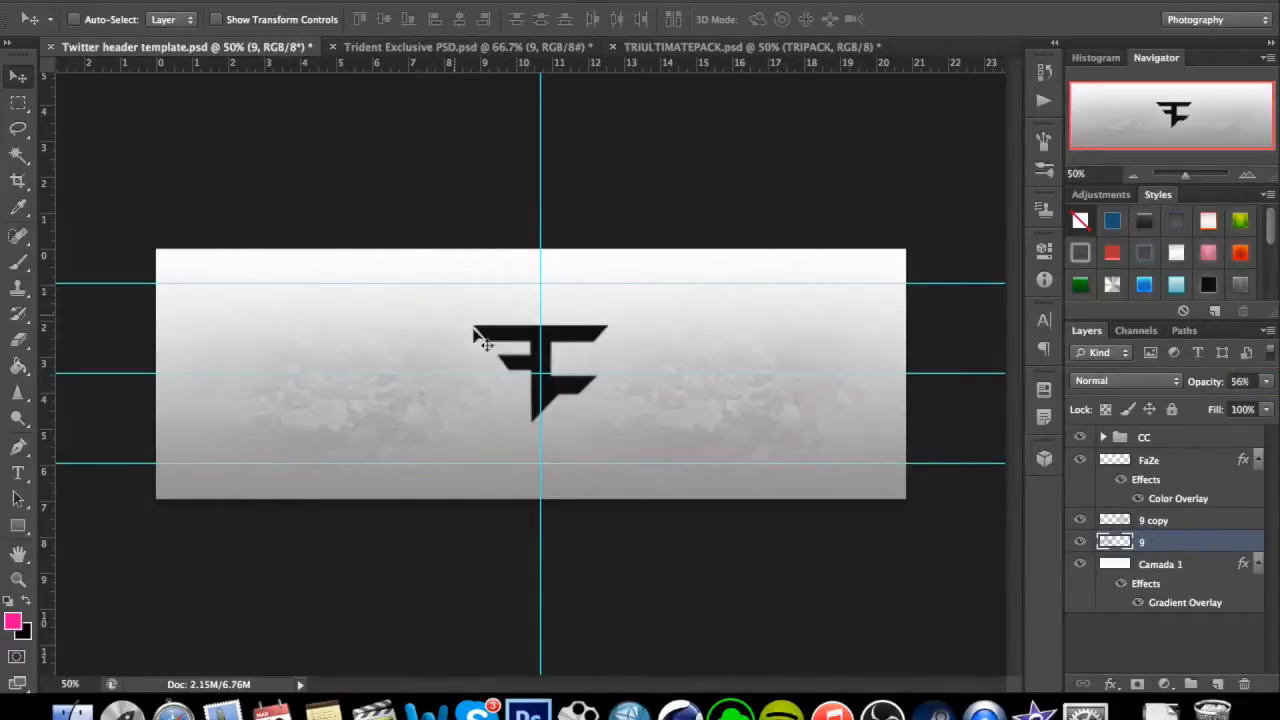
{"action": "left_click", "coordinate": [1152, 522]}
{"action": "key", "text": "super+j"}
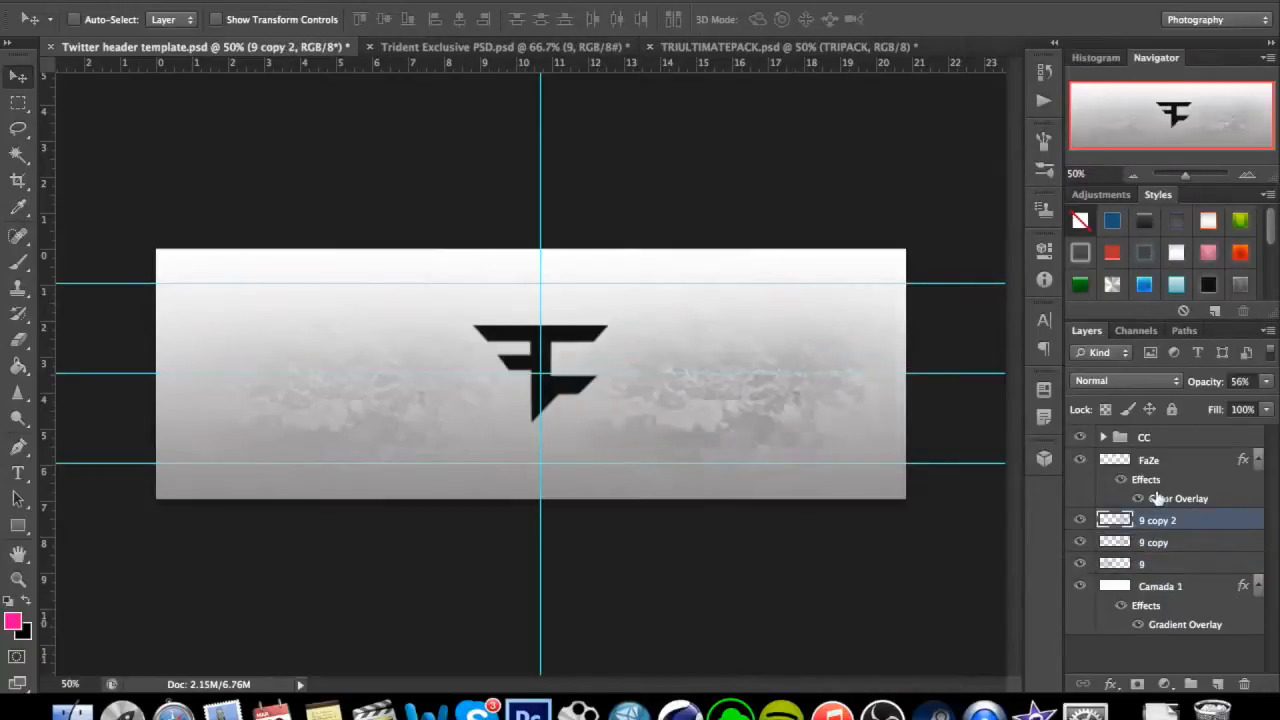
{"action": "left_click_drag", "start_coordinate": [808, 418], "coordinate": [839, 292]}
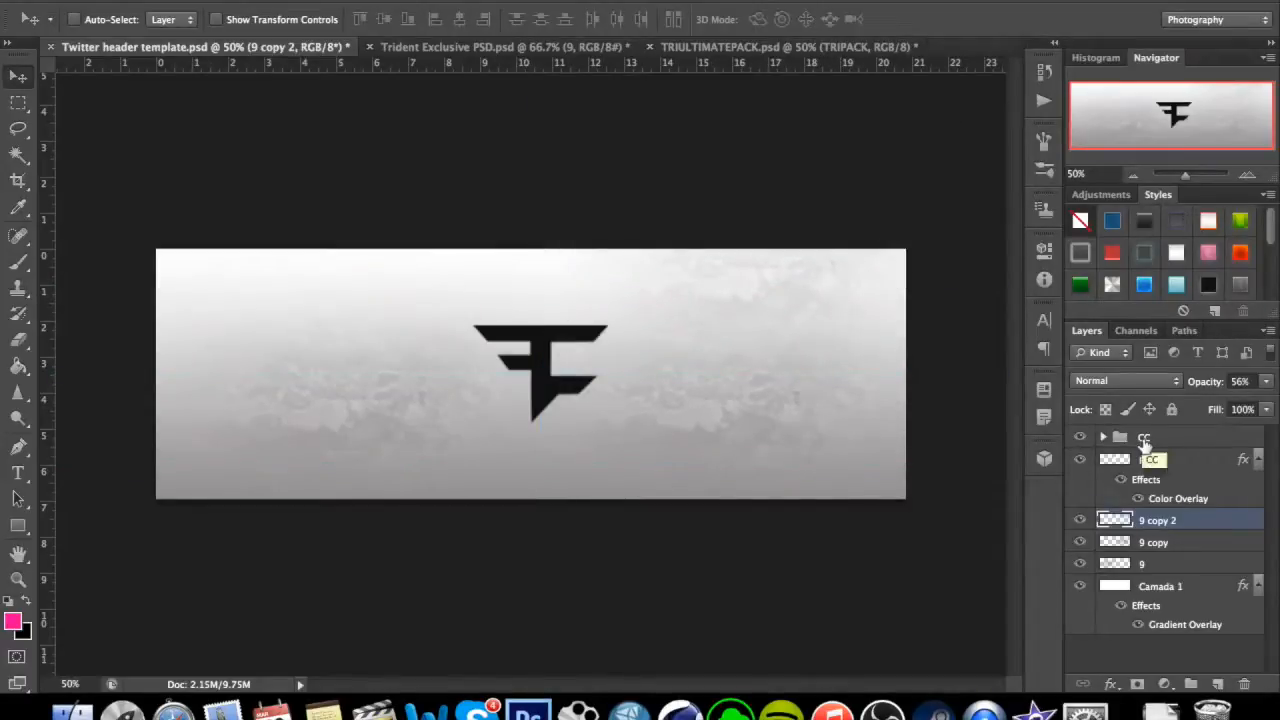
{"action": "key", "text": "ctrl+j"}
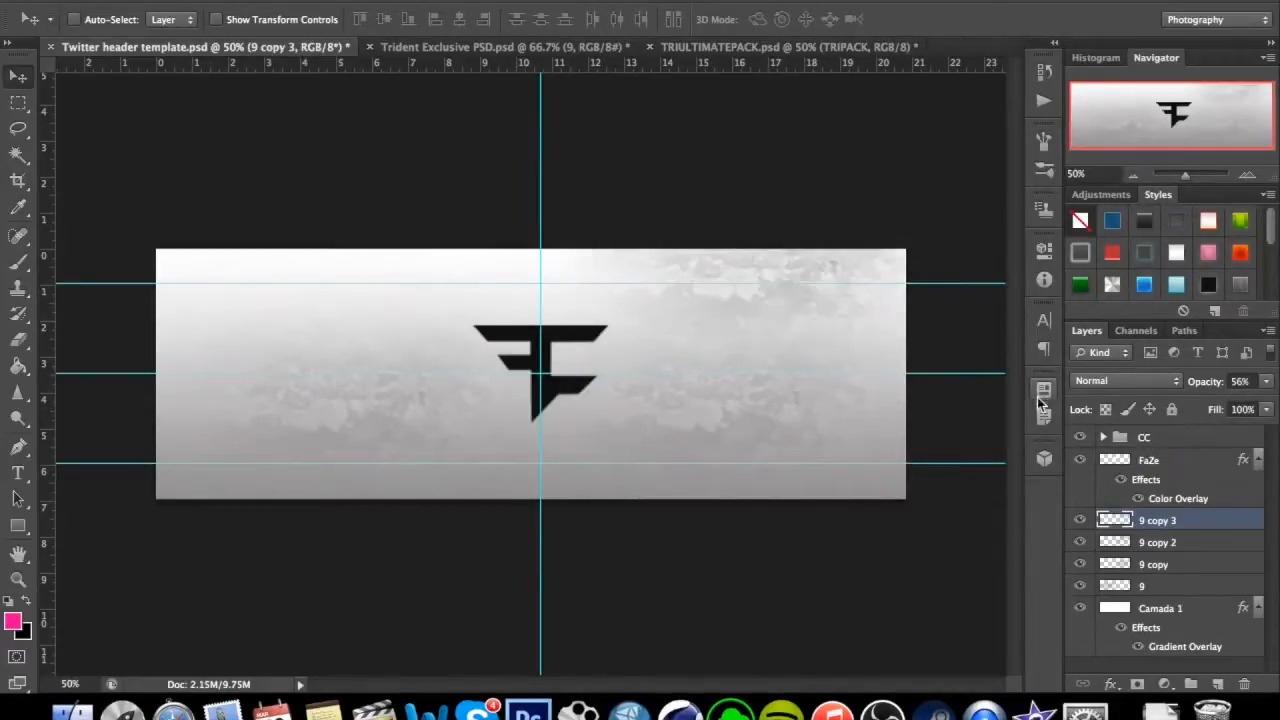
{"action": "left_click_drag", "start_coordinate": [786, 320], "coordinate": [362, 333]}
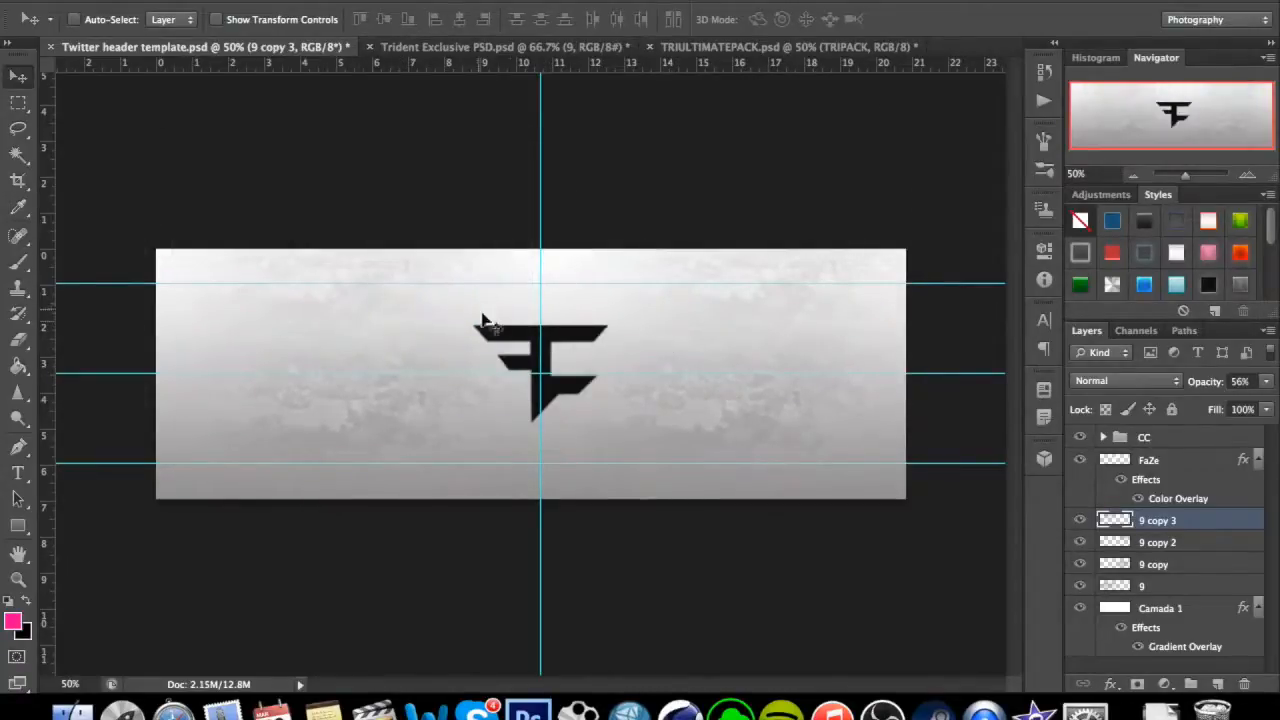
Lower the opacity of the 9 copy 3 layer to 22% and of the 9 copy 2 layer to 27%.
{"action": "left_click", "coordinate": [1275, 382]}
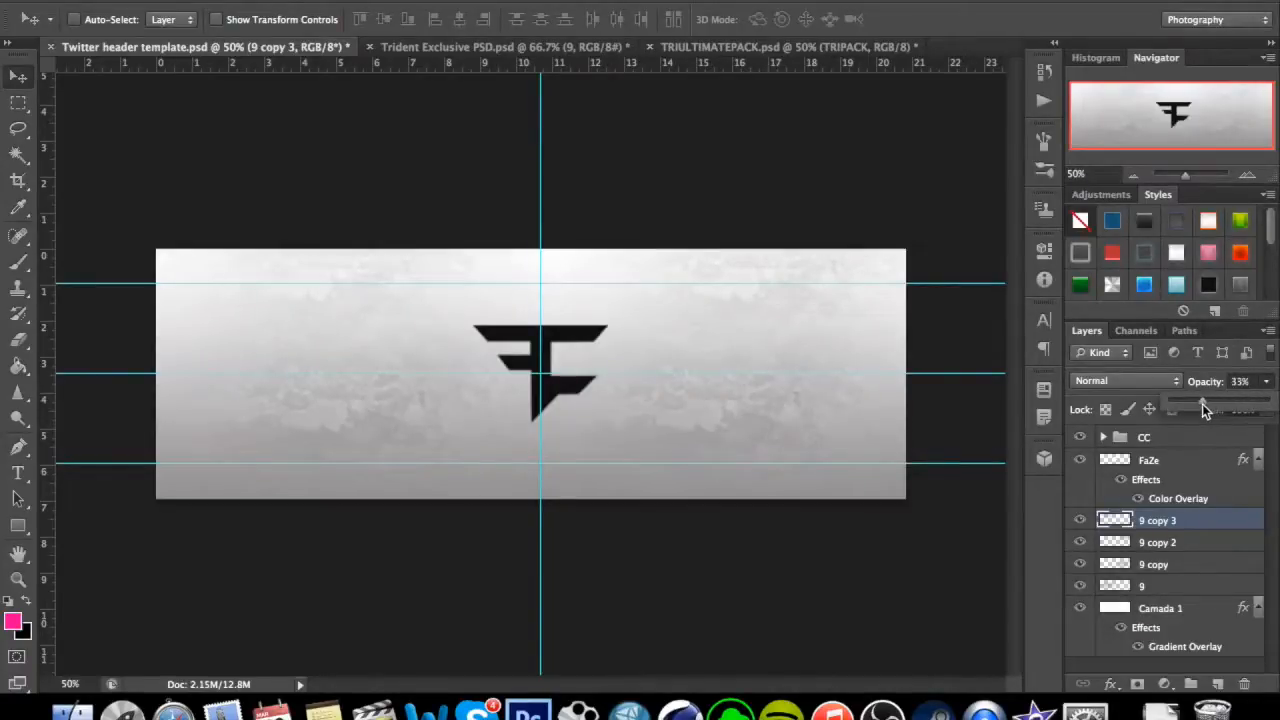
{"action": "left_click_drag", "start_coordinate": [1202, 400], "coordinate": [1193, 401]}
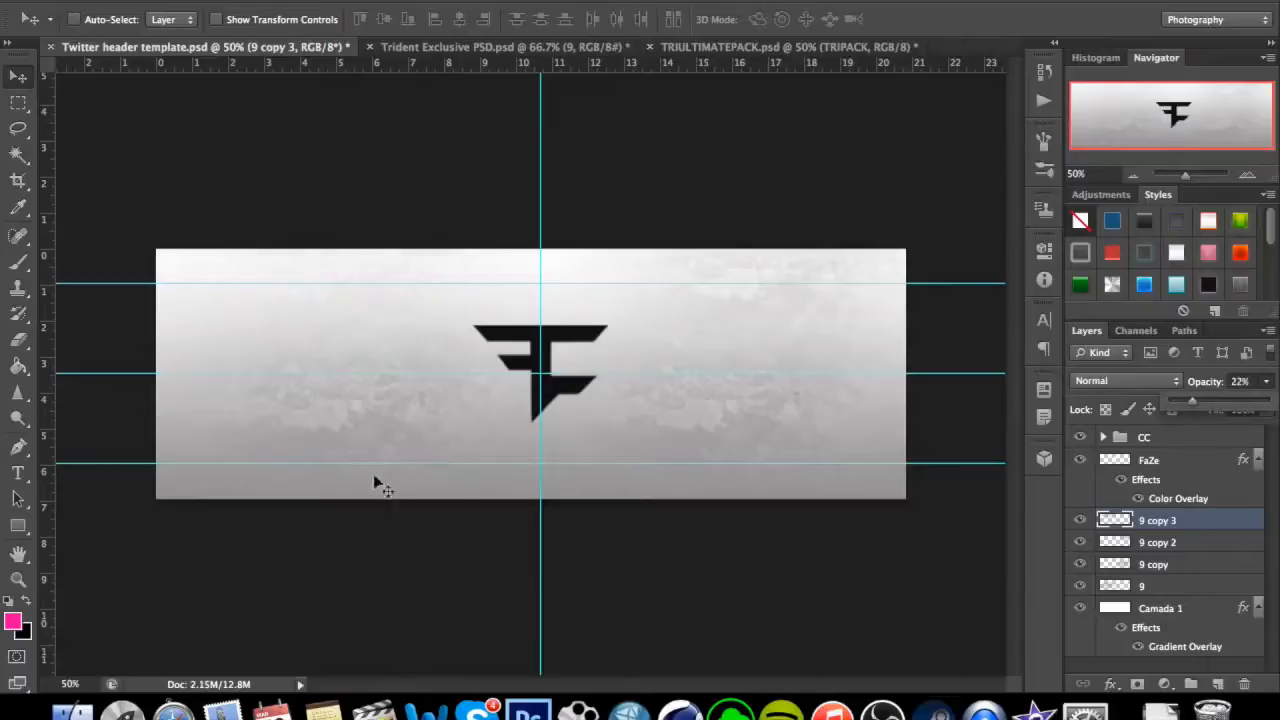
{"action": "left_click", "coordinate": [1238, 545]}
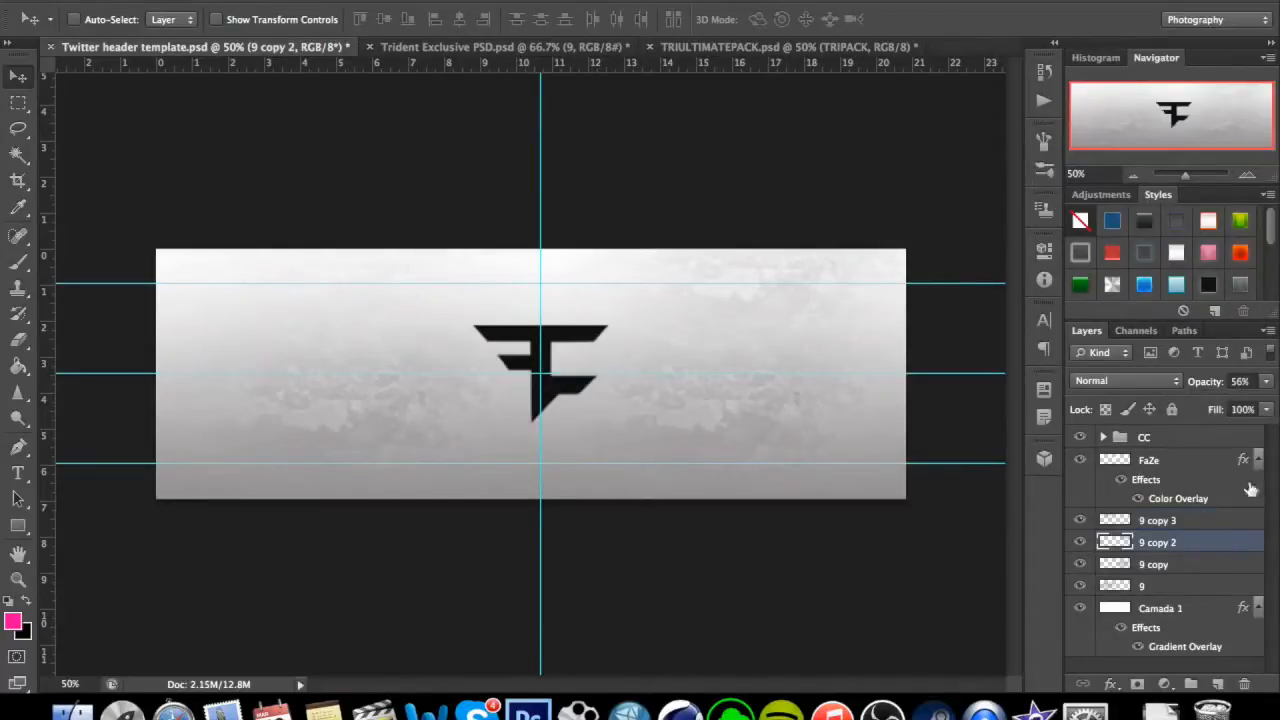
{"action": "left_click", "coordinate": [1266, 382]}
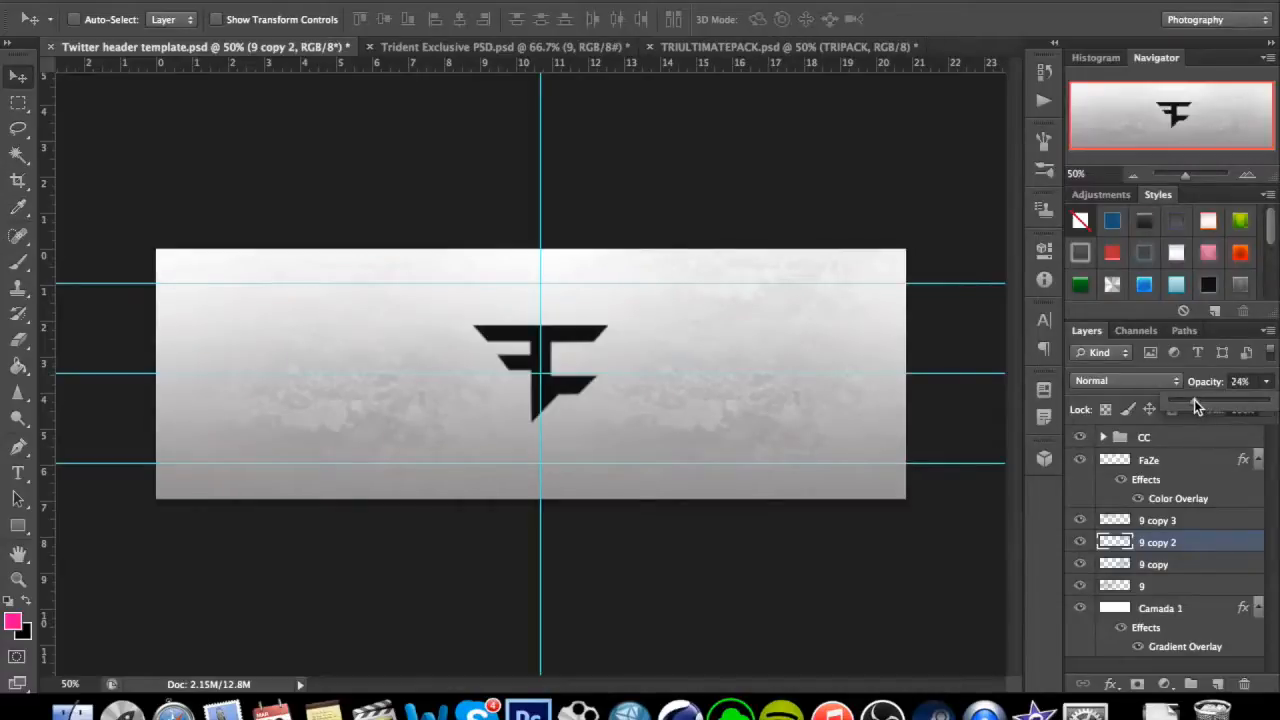
{"action": "left_click_drag", "start_coordinate": [1196, 401], "coordinate": [1197, 401]}
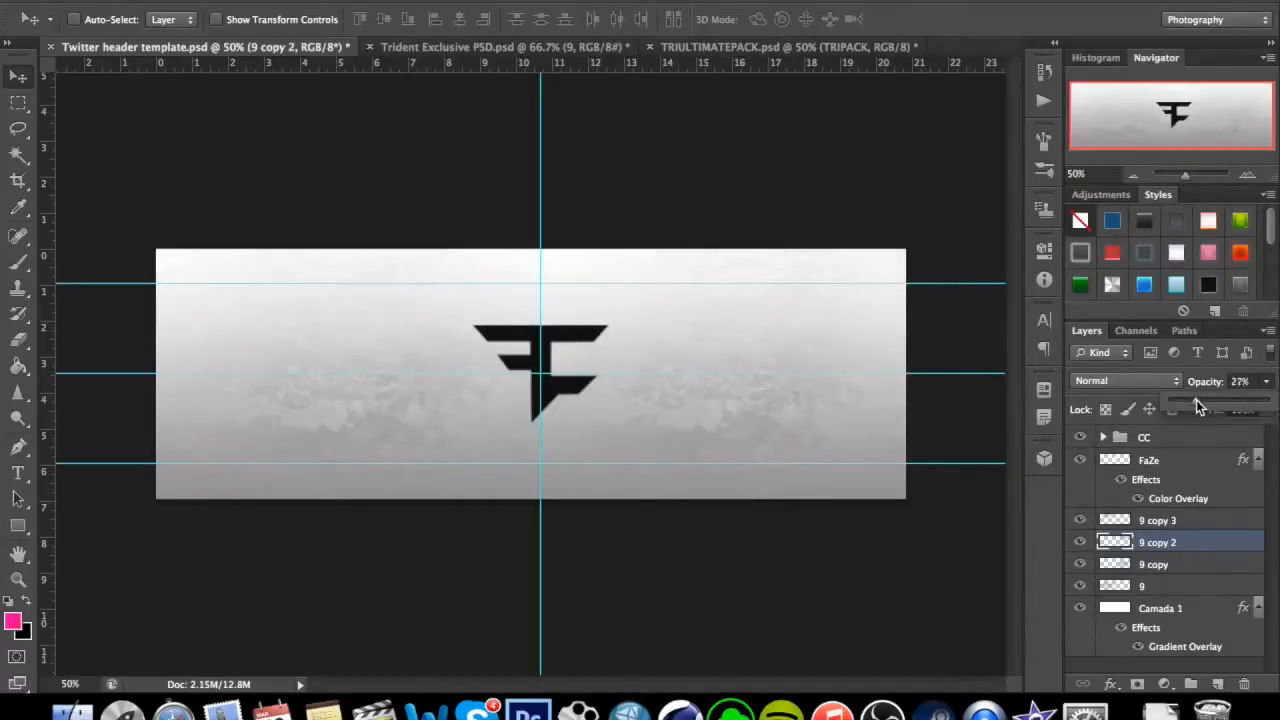
{"action": "left_click", "coordinate": [1265, 384]}
Readjust the opacity of the 9 copy 3 texture layer to 28% to balance both upper textures.
{"action": "left_click", "coordinate": [1184, 527]}
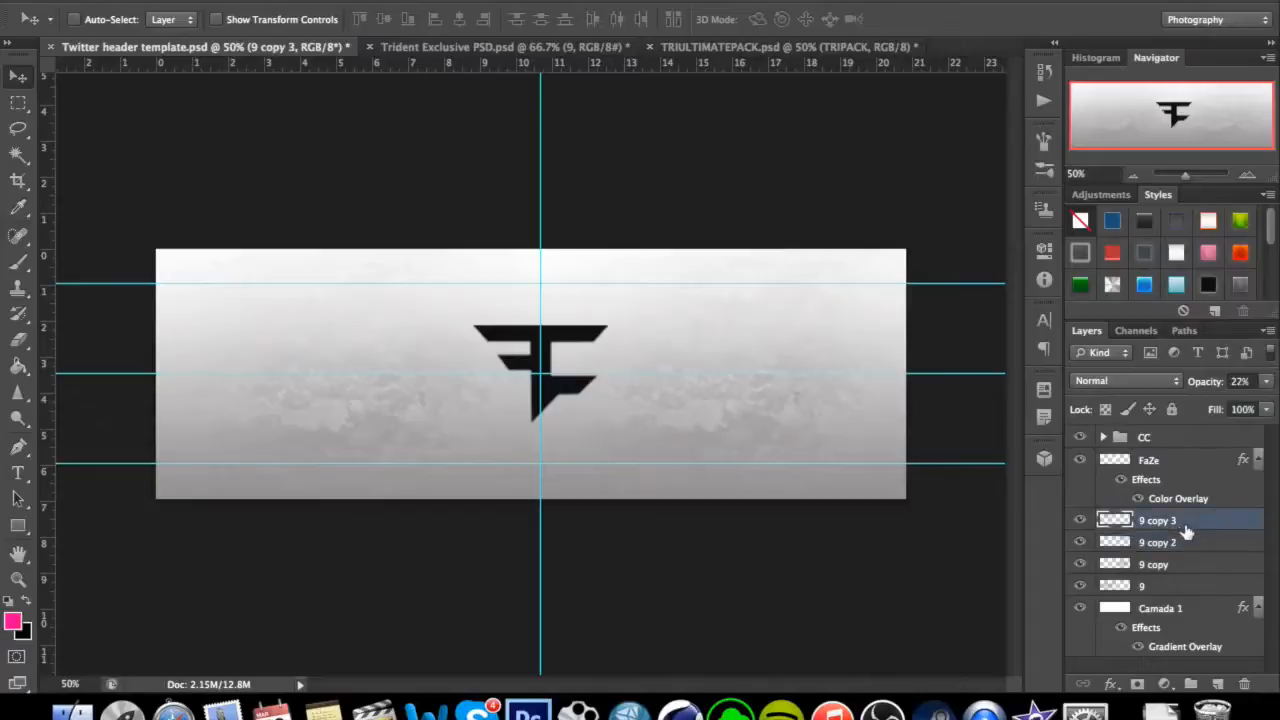
{"action": "left_click", "coordinate": [1266, 384]}
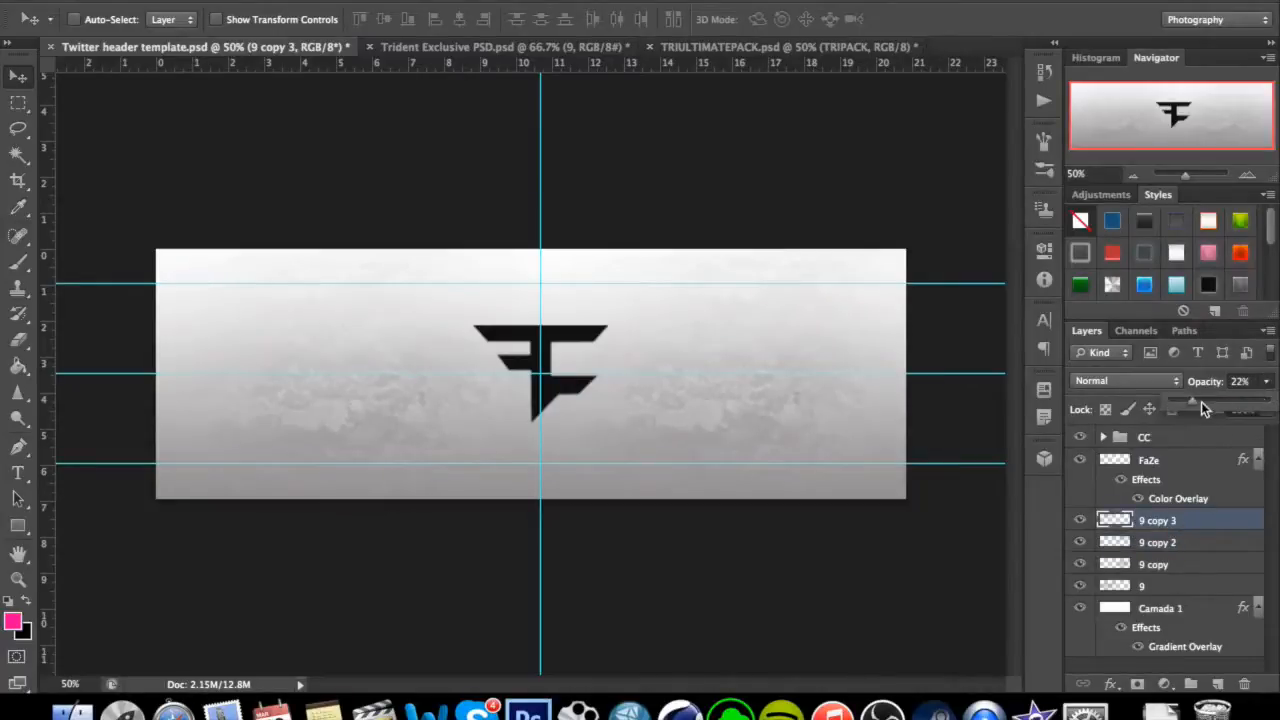
{"action": "left_click_drag", "start_coordinate": [1199, 403], "coordinate": [1264, 403]}
{"action": "left_click", "coordinate": [1265, 386]}
{"action": "left_click", "coordinate": [1266, 383]}
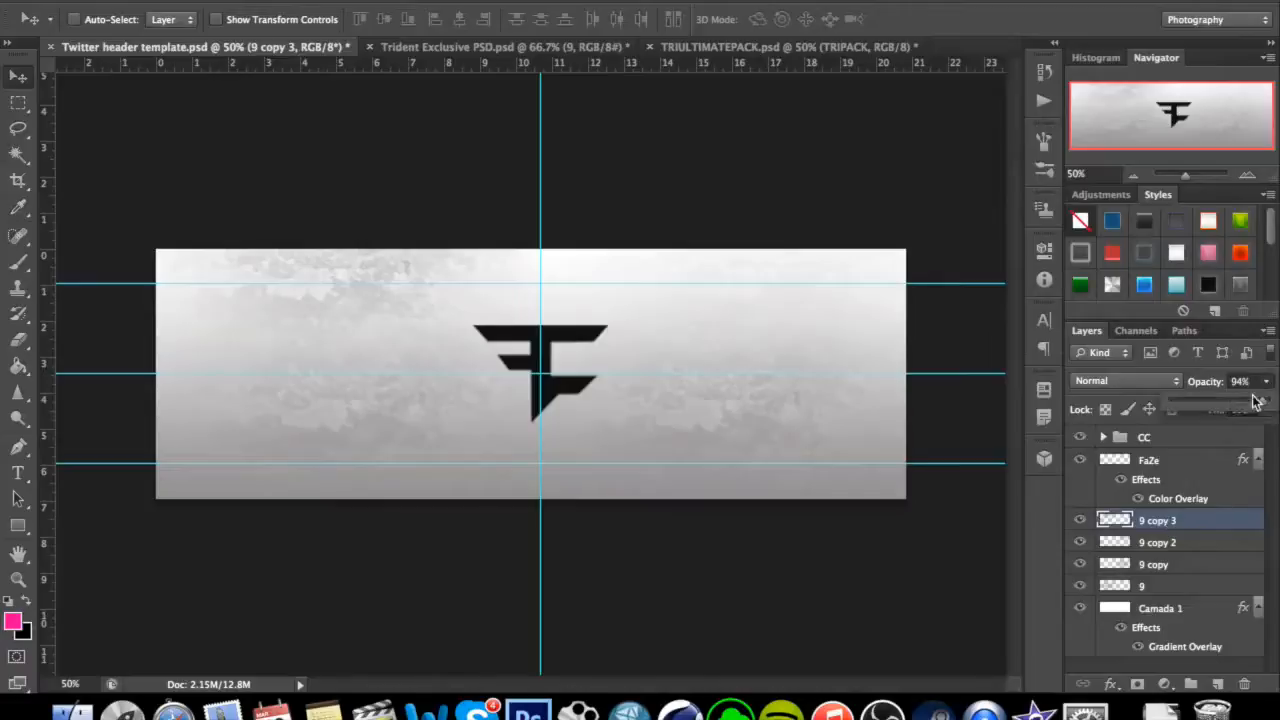
{"action": "left_click_drag", "start_coordinate": [1212, 398], "coordinate": [1205, 399]}
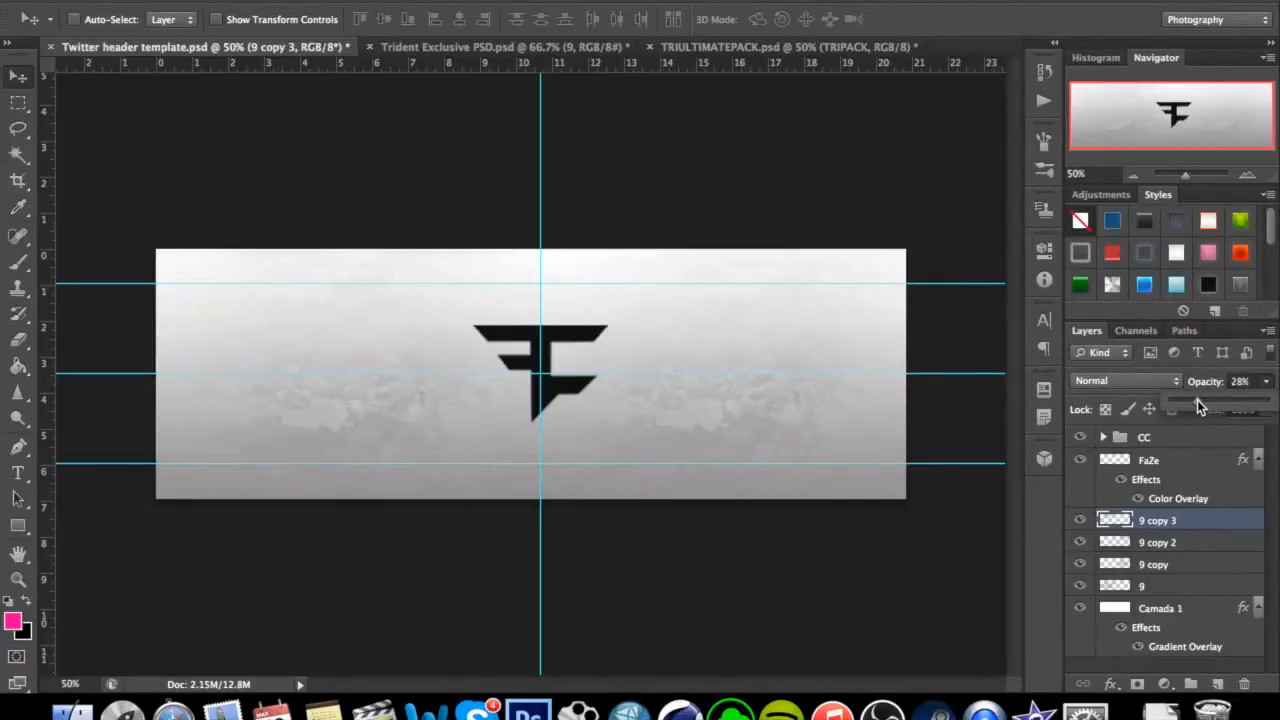
{"action": "left_click", "coordinate": [1267, 384]}
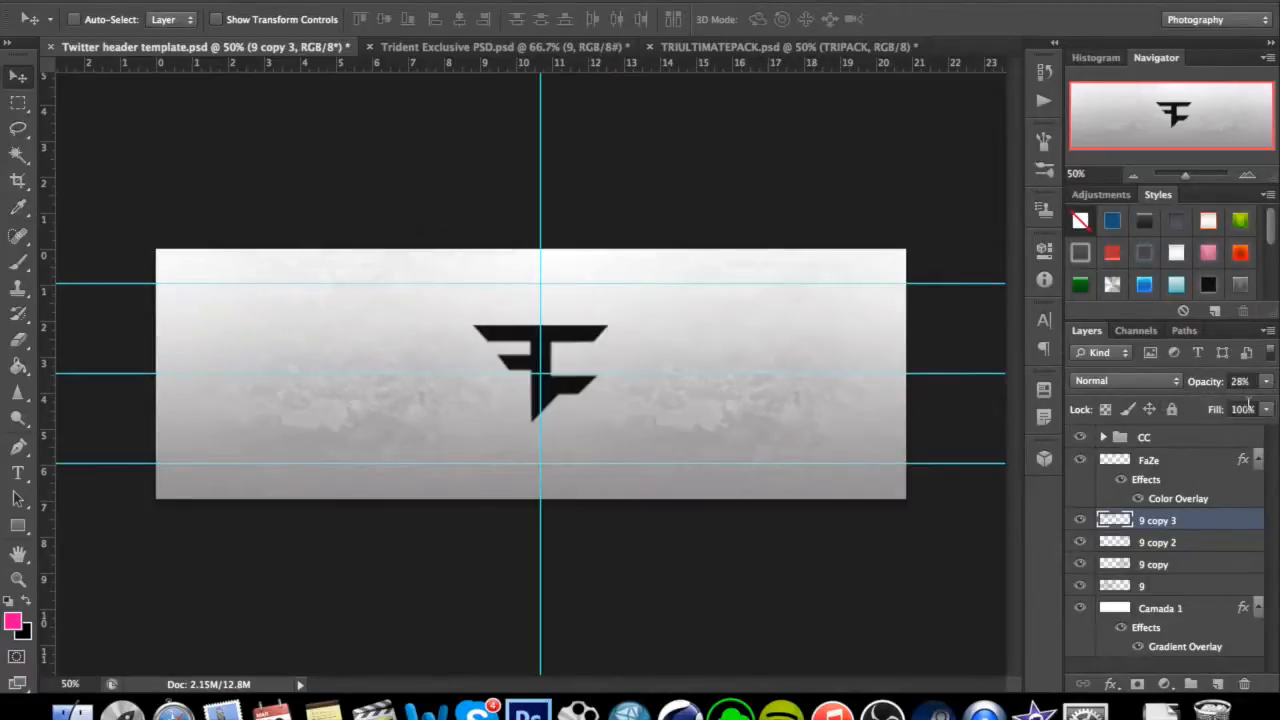
Copy the ink splash layer from TRIULTIMATEPACK.psd into the Twitter header, accept the colour conversion, and place it along the right side.
{"action": "left_click", "coordinate": [756, 48]}
{"action": "scroll", "coordinate": [1140, 550], "scroll_direction": "down", "scroll_amount": 1}
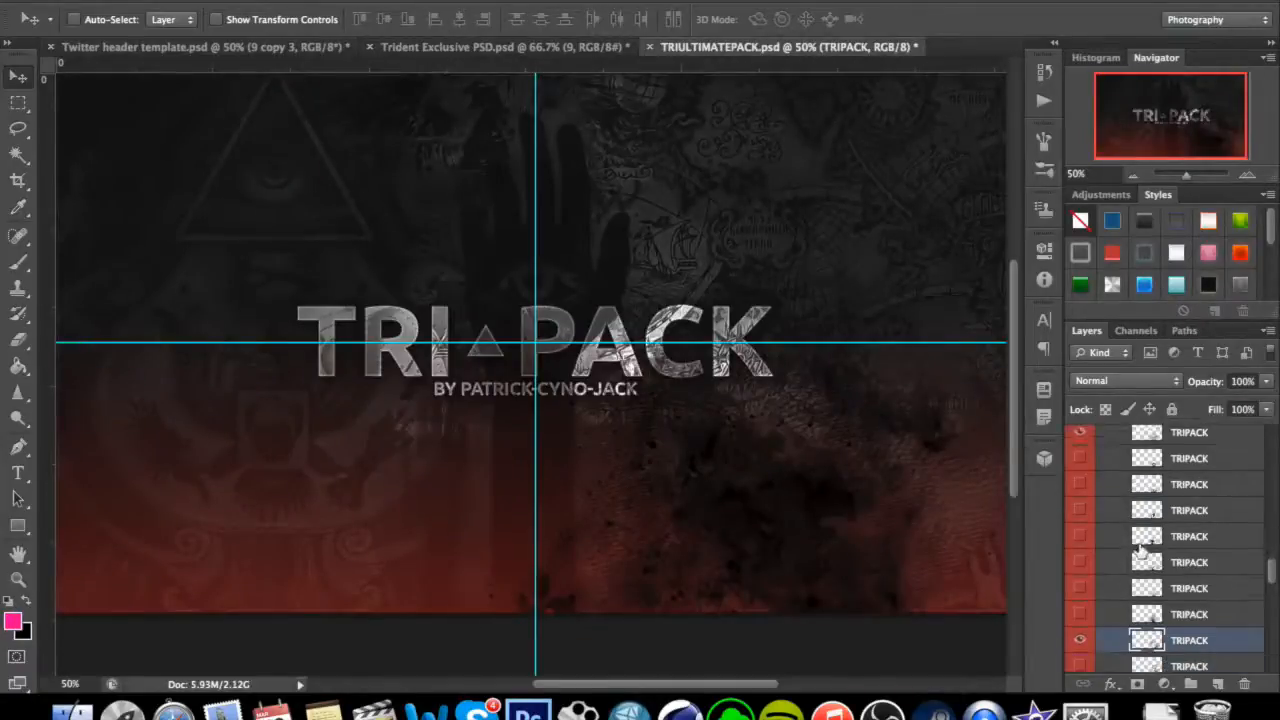
{"action": "scroll", "coordinate": [1140, 548], "scroll_direction": "down", "scroll_amount": 1}
{"action": "left_click_drag", "start_coordinate": [840, 540], "coordinate": [771, 509]}
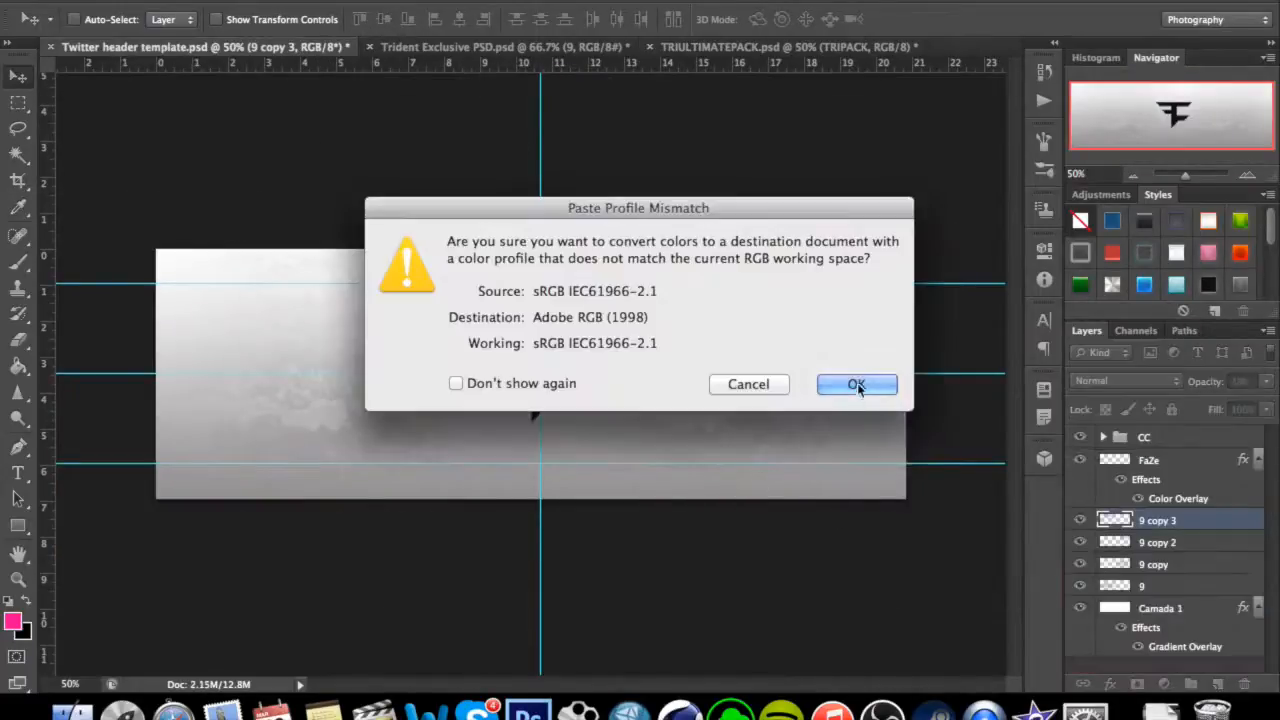
{"action": "left_click", "coordinate": [857, 388]}
{"action": "left_click_drag", "start_coordinate": [793, 419], "coordinate": [930, 330]}
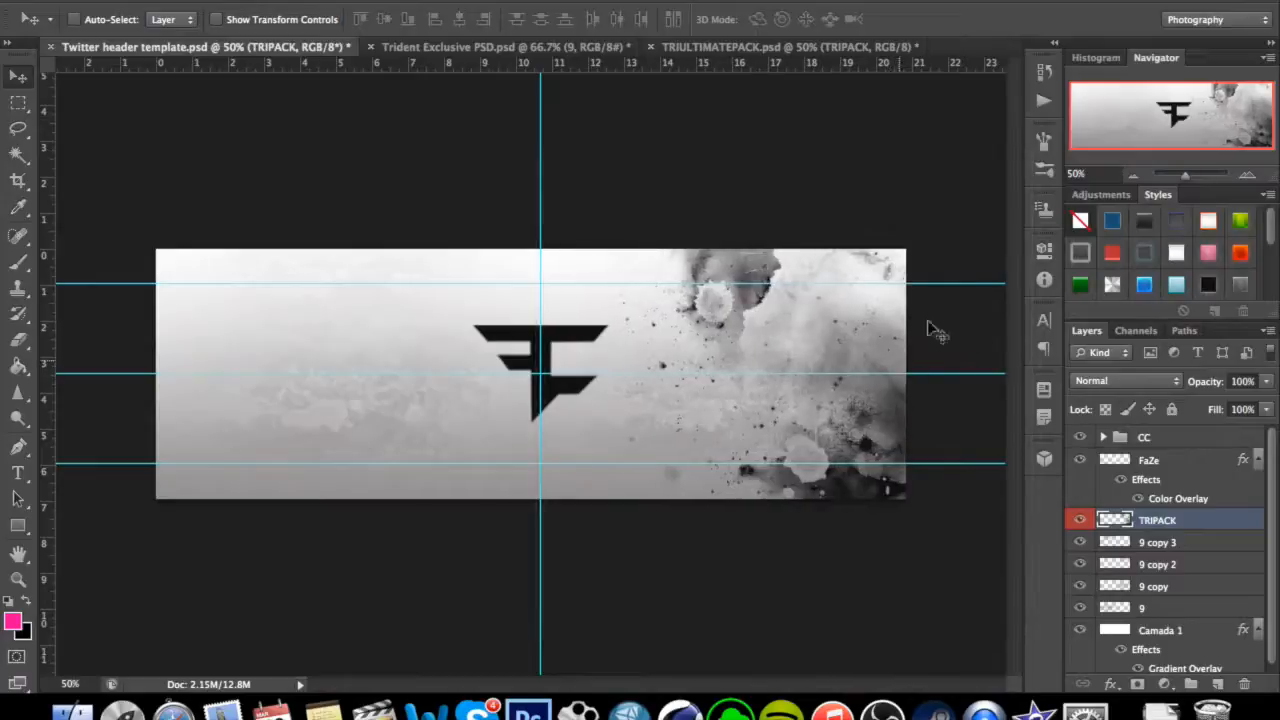
Copy a paint splatter layer from the PAINT SPLASHES group of TRIULTIMATEPACK.psd into the header and centre it behind the FaZe logo.
{"action": "scroll", "coordinate": [1183, 571], "scroll_direction": "up", "scroll_amount": 5}
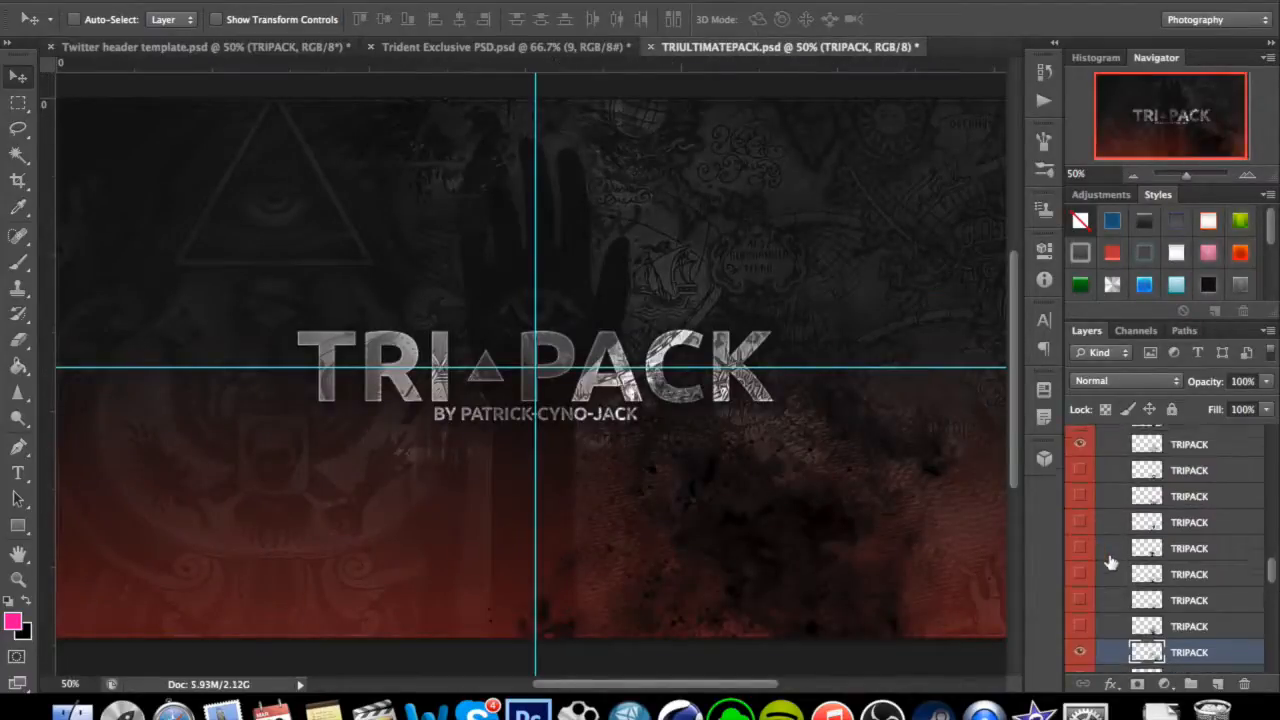
{"action": "left_click", "coordinate": [1192, 597]}
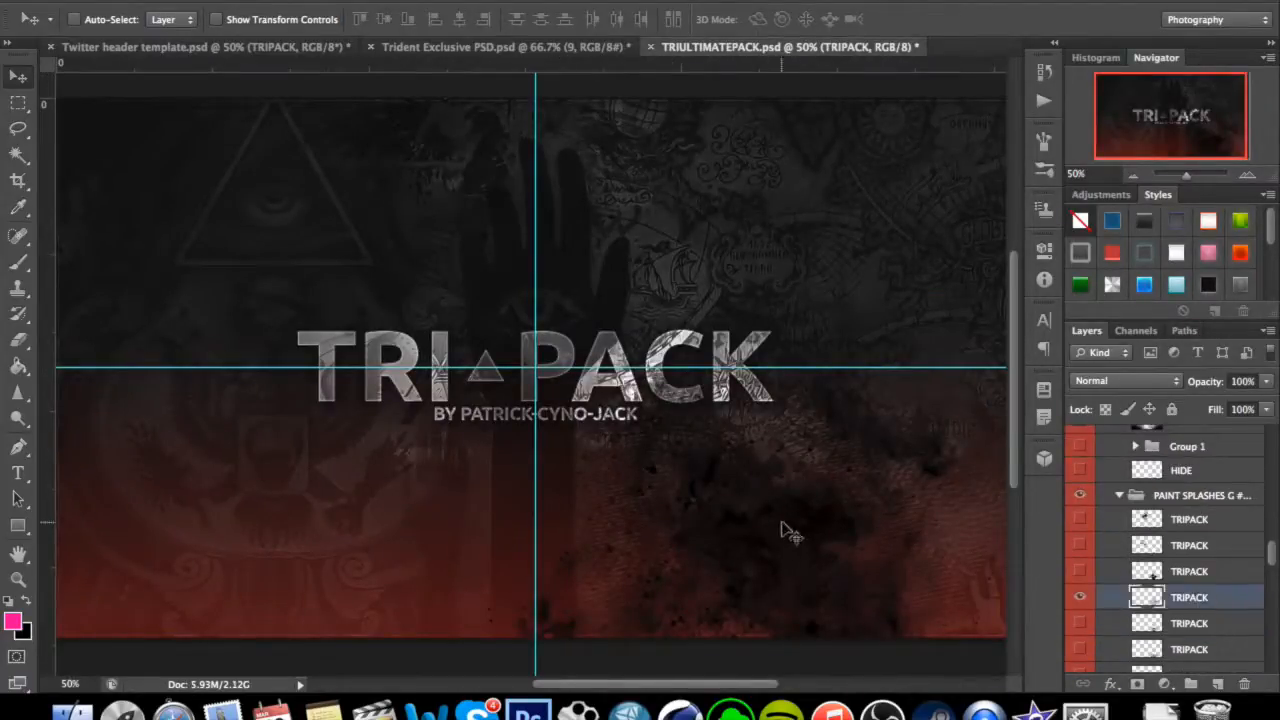
{"action": "left_click_drag", "start_coordinate": [822, 452], "coordinate": [585, 412]}
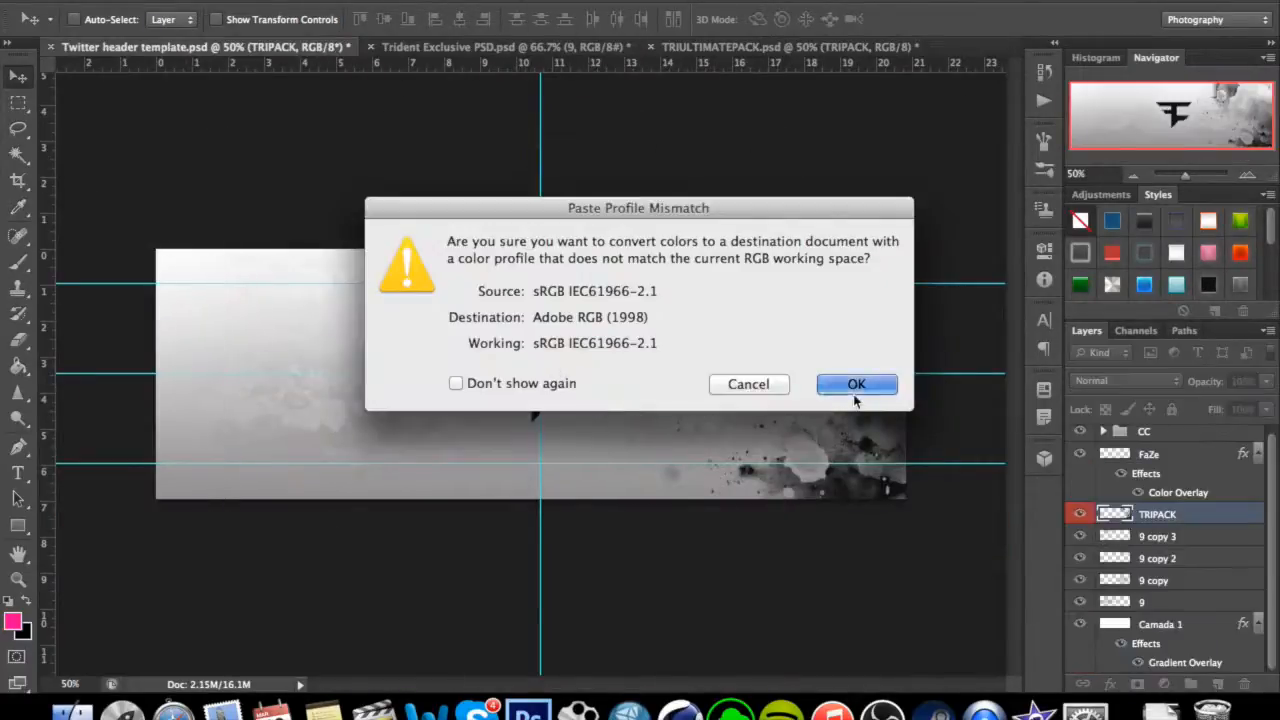
{"action": "key", "text": "Return"}
{"action": "mouse_move", "coordinate": [666, 413]}
{"action": "left_mouse_down"}
{"action": "mouse_move", "coordinate": [598, 402]}
{"action": "mouse_move", "coordinate": [648, 403]}
{"action": "left_mouse_up"}
Scale the central splatter down around the FaZe logo, recentre it, and lower its opacity to 30%.
{"action": "key", "text": "ctrl+t"}
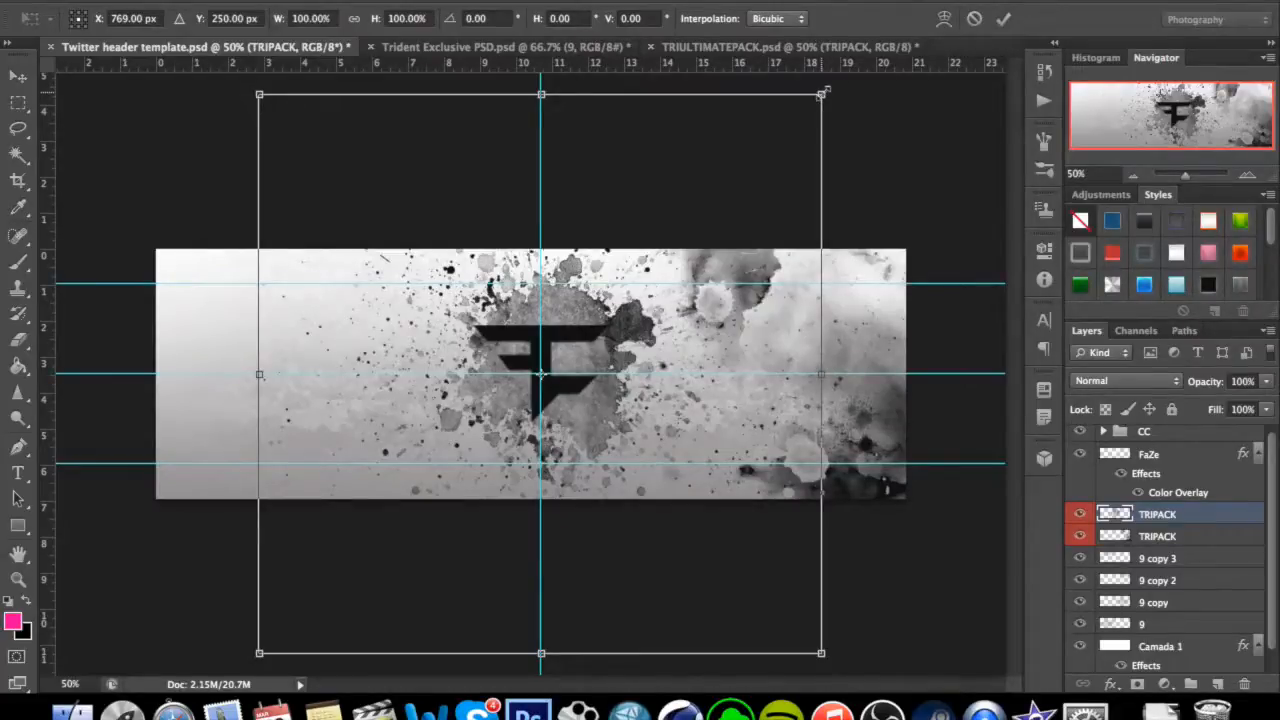
{"action": "left_click_drag", "start_coordinate": [821, 96], "coordinate": [753, 148]}
{"action": "key", "text": "Return"}
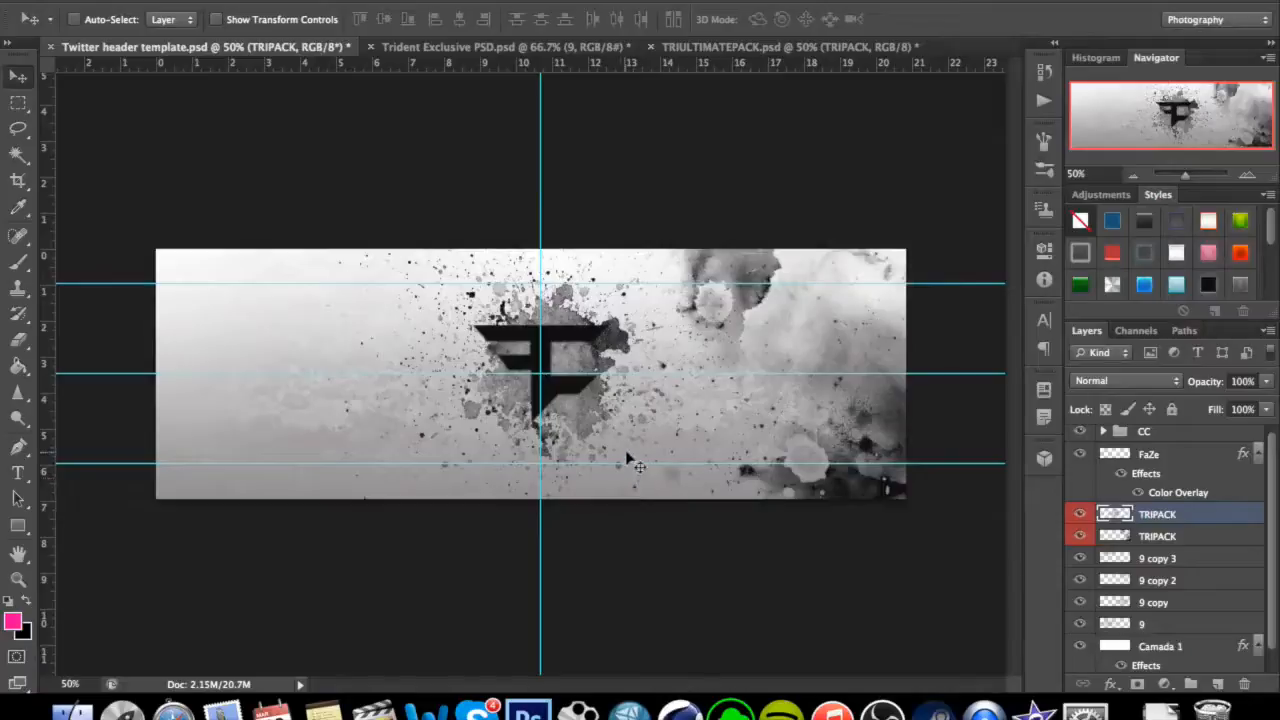
{"action": "left_click_drag", "start_coordinate": [620, 452], "coordinate": [615, 440]}
{"action": "left_click_drag", "start_coordinate": [1267, 383], "coordinate": [1201, 408]}
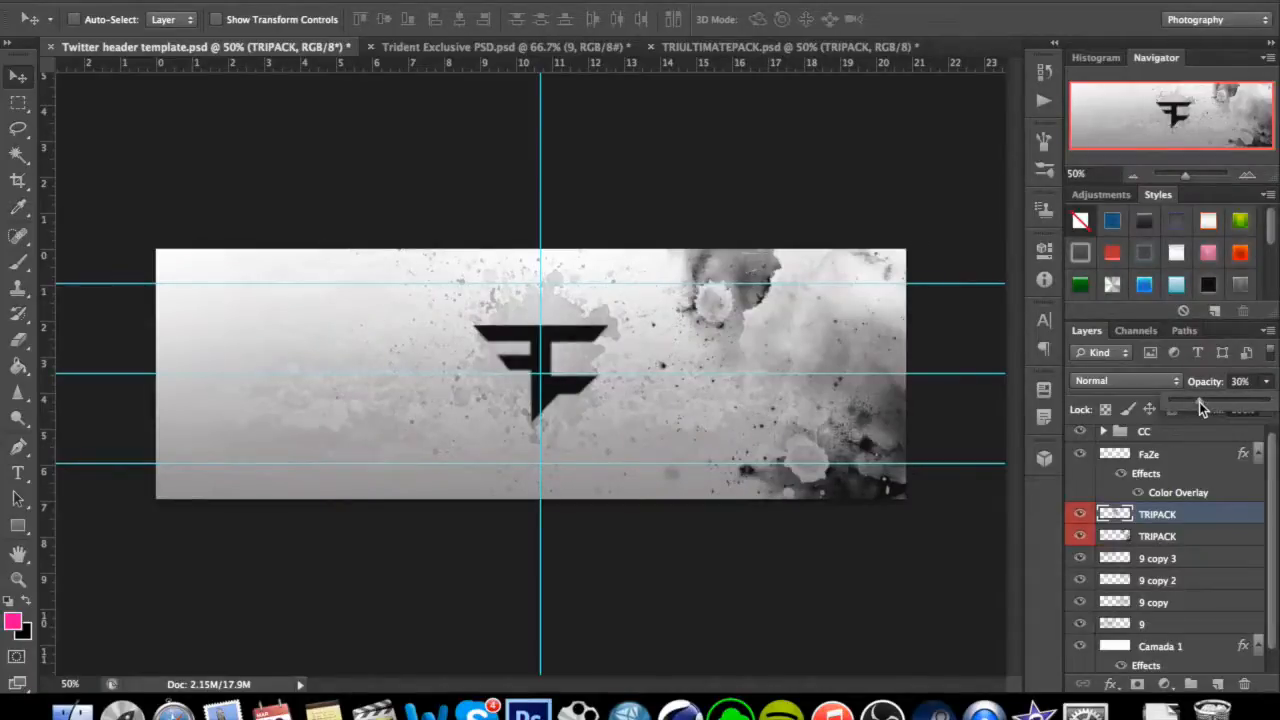
{"action": "left_click", "coordinate": [1267, 386]}
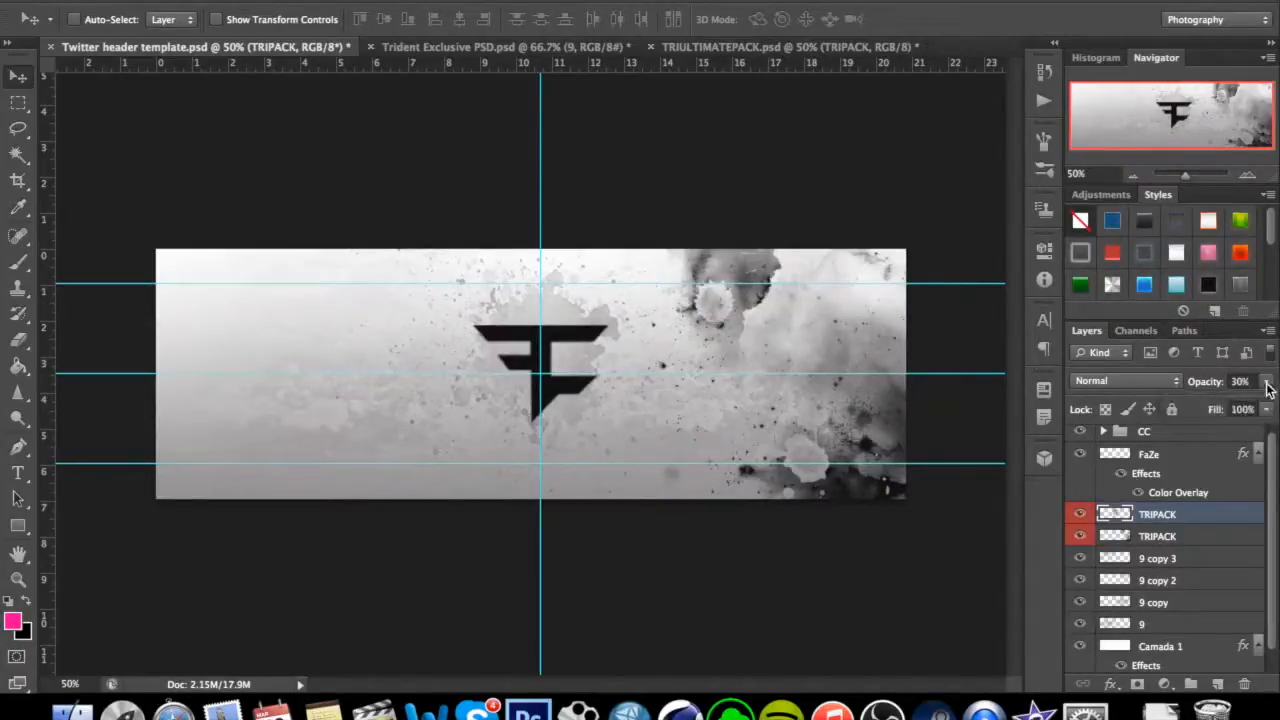
Copy another ink splash layer from TRIULTIMATEPACK.psd into the header, accept the colour conversion, and place it on the left side.
{"action": "left_click", "coordinate": [694, 46]}
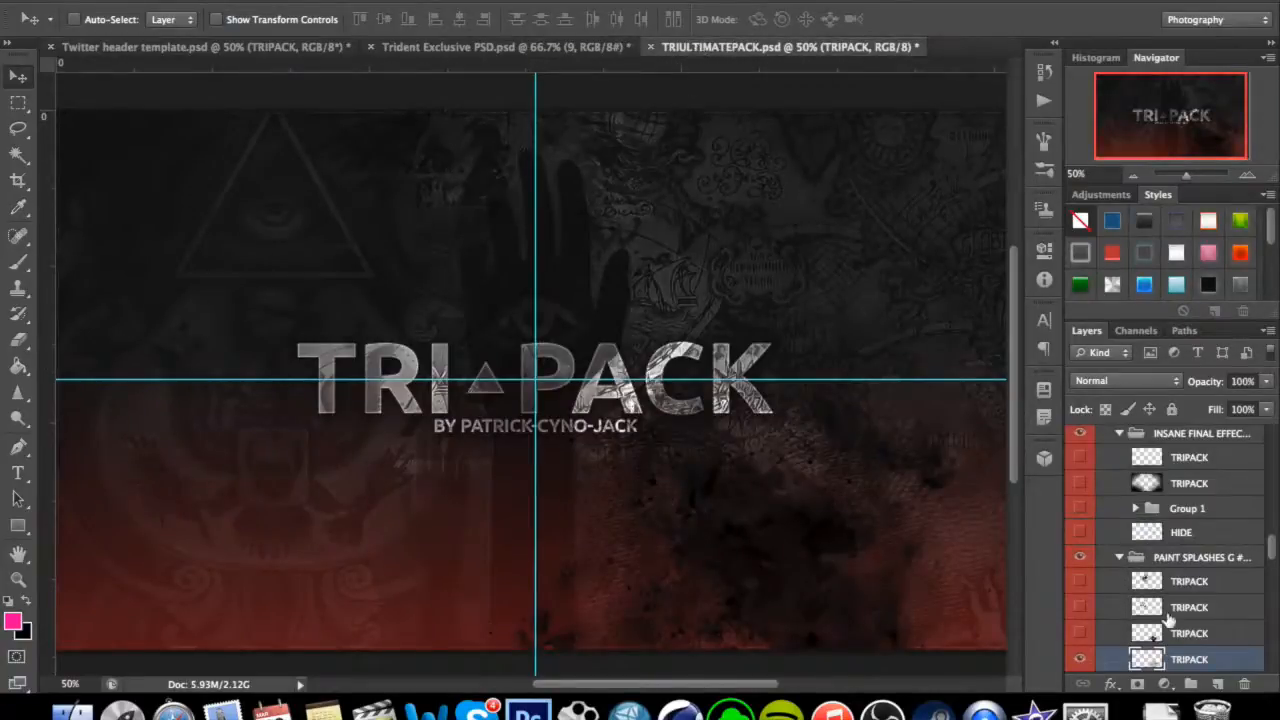
{"action": "scroll", "coordinate": [1168, 620], "scroll_direction": "down", "scroll_amount": 2}
{"action": "scroll", "coordinate": [1177, 598], "scroll_direction": "down", "scroll_amount": 5}
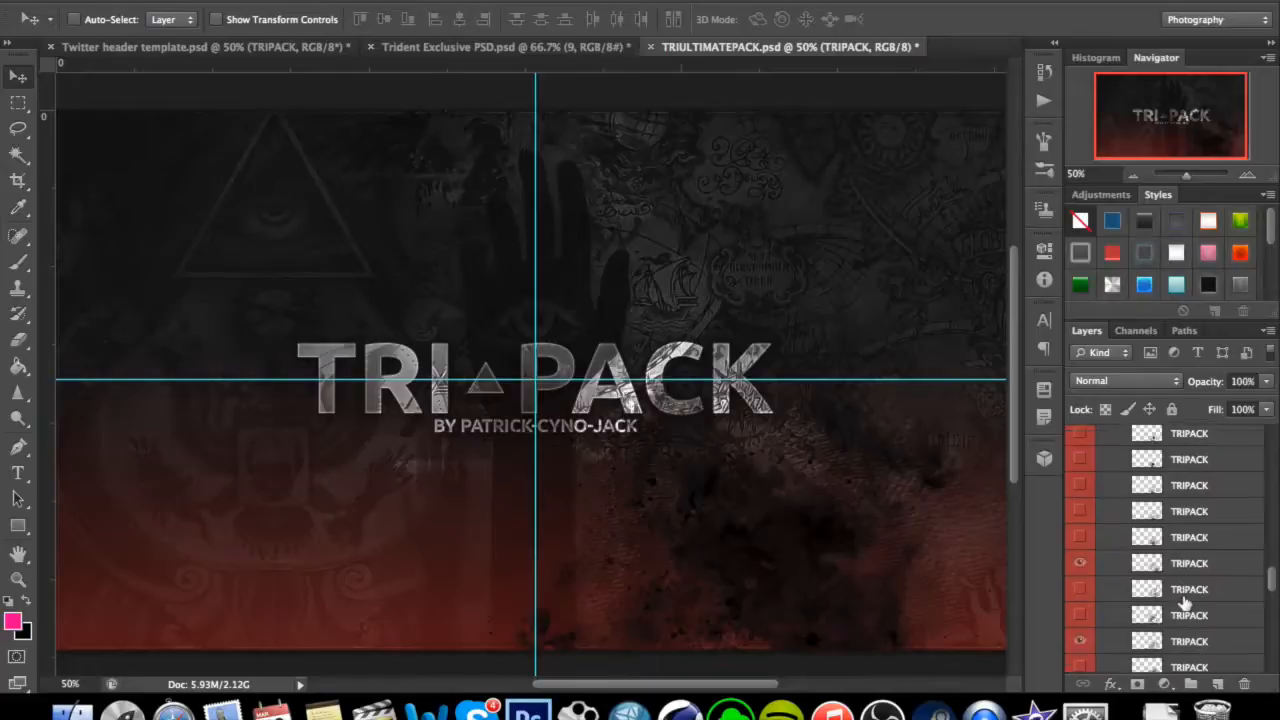
{"action": "left_click", "coordinate": [1178, 592]}
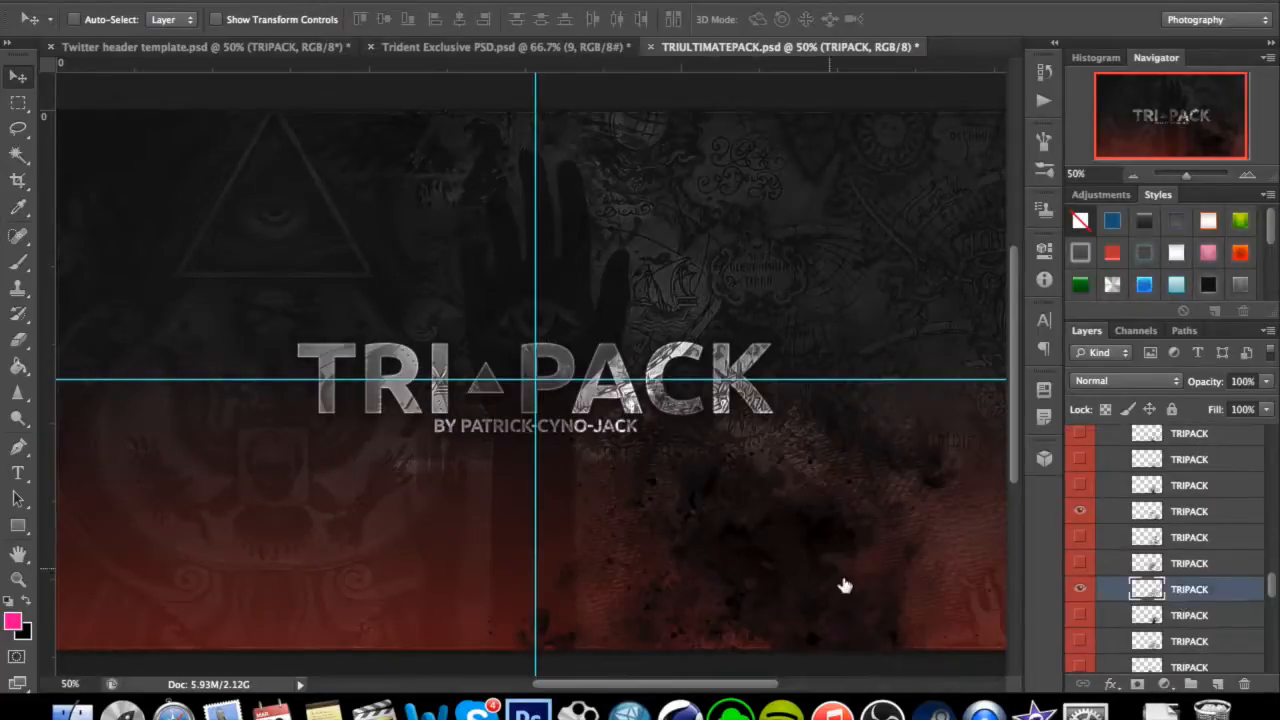
{"action": "left_click_drag", "start_coordinate": [871, 480], "coordinate": [443, 371]}
{"action": "left_click", "coordinate": [838, 380]}
{"action": "left_click_drag", "start_coordinate": [852, 377], "coordinate": [296, 439]}
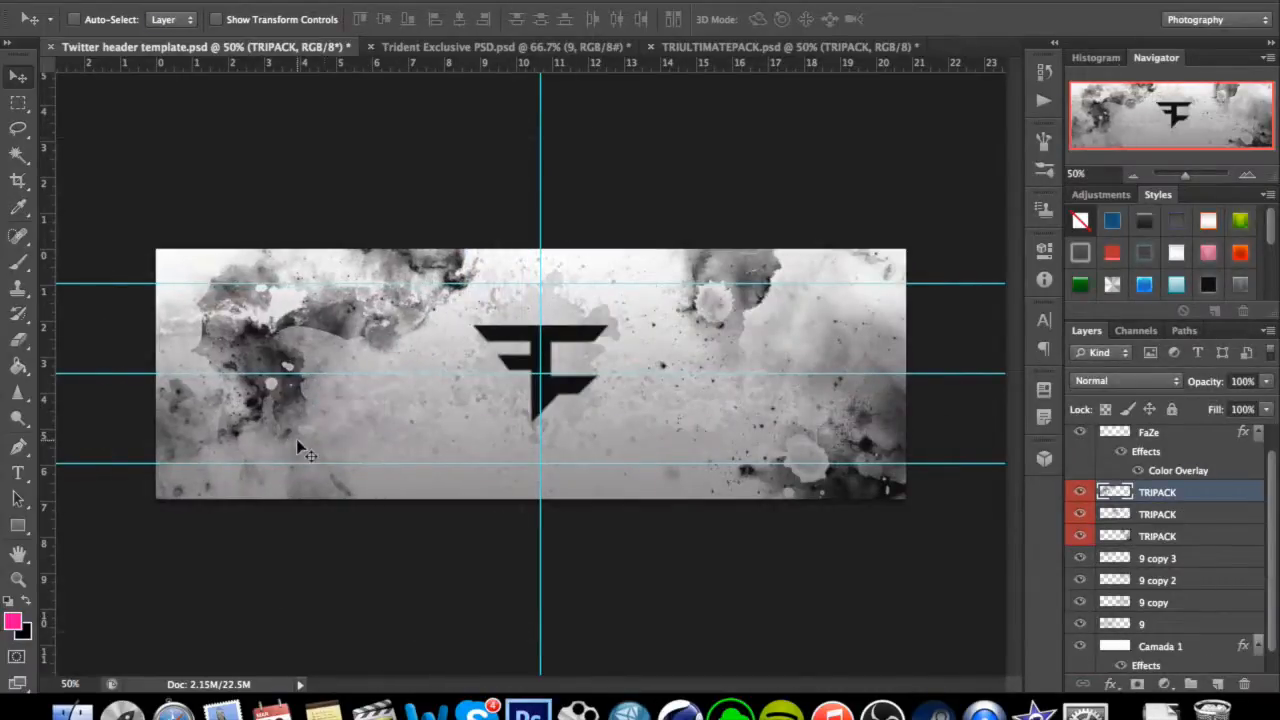
{"action": "left_click", "coordinate": [18, 262]}
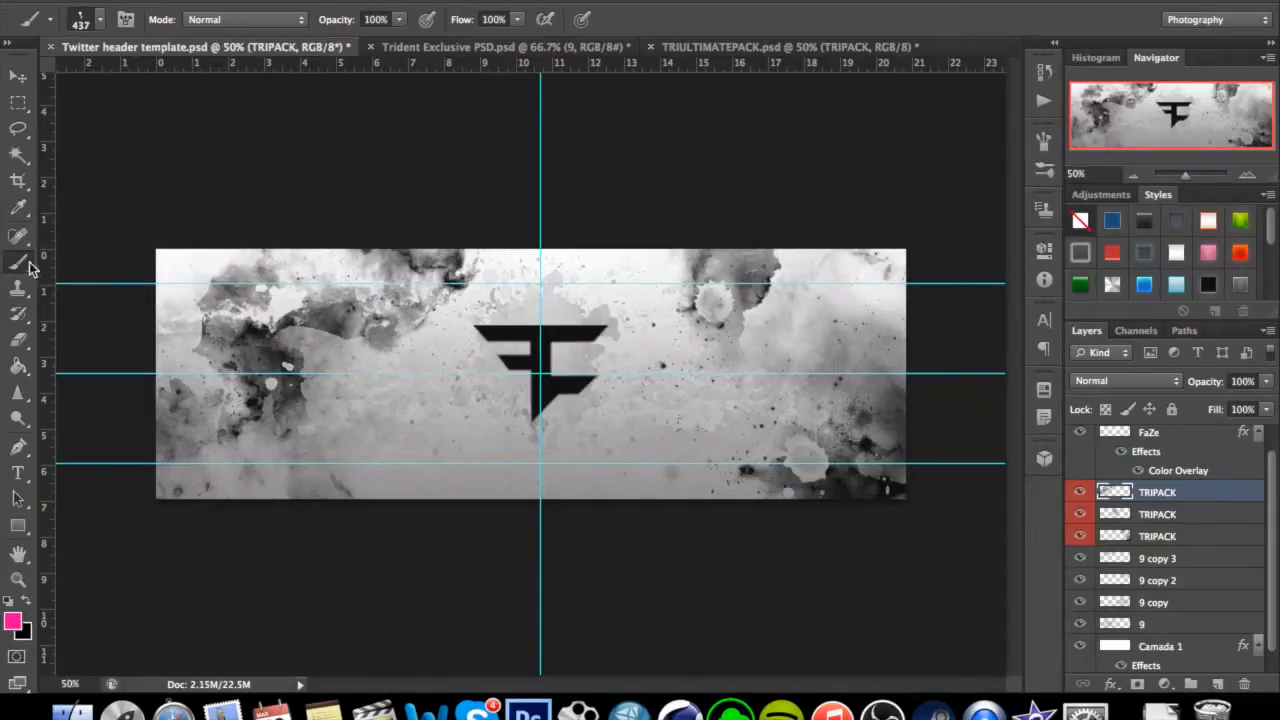
{"action": "left_click", "coordinate": [99, 19]}
{"action": "scroll", "coordinate": [277, 293], "scroll_direction": "down", "scroll_amount": 5}
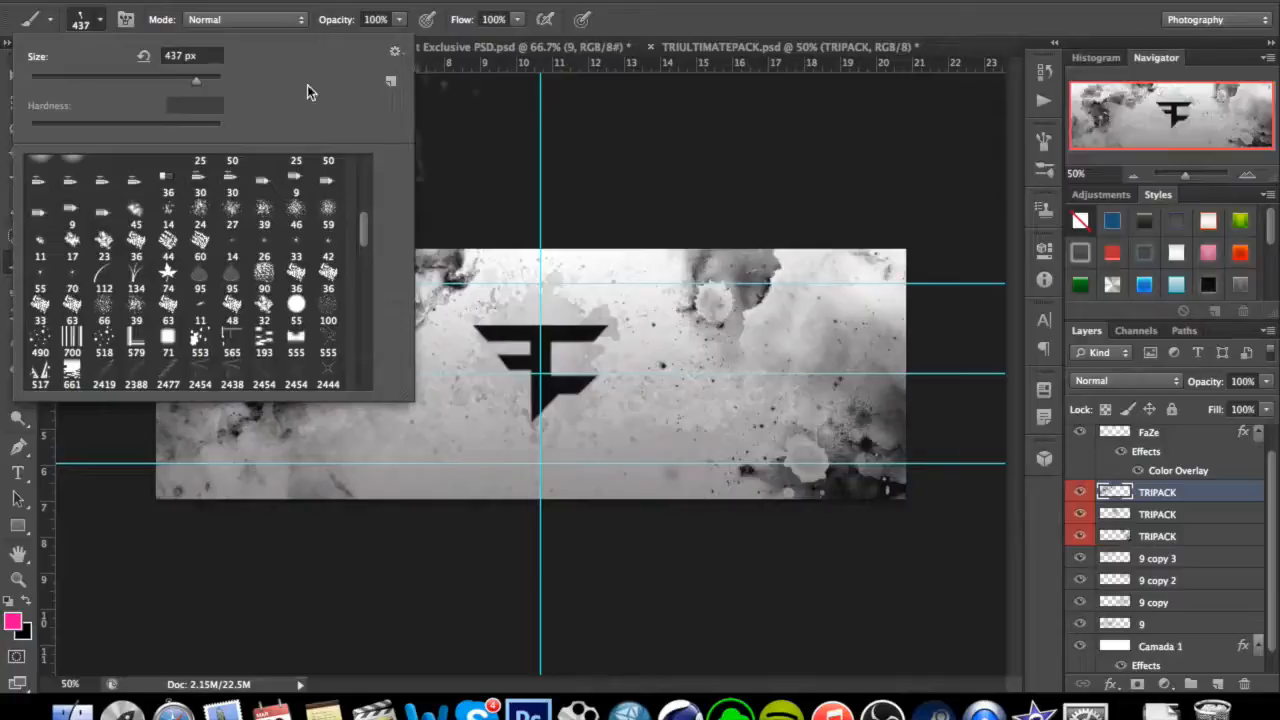
{"action": "left_click", "coordinate": [99, 22]}
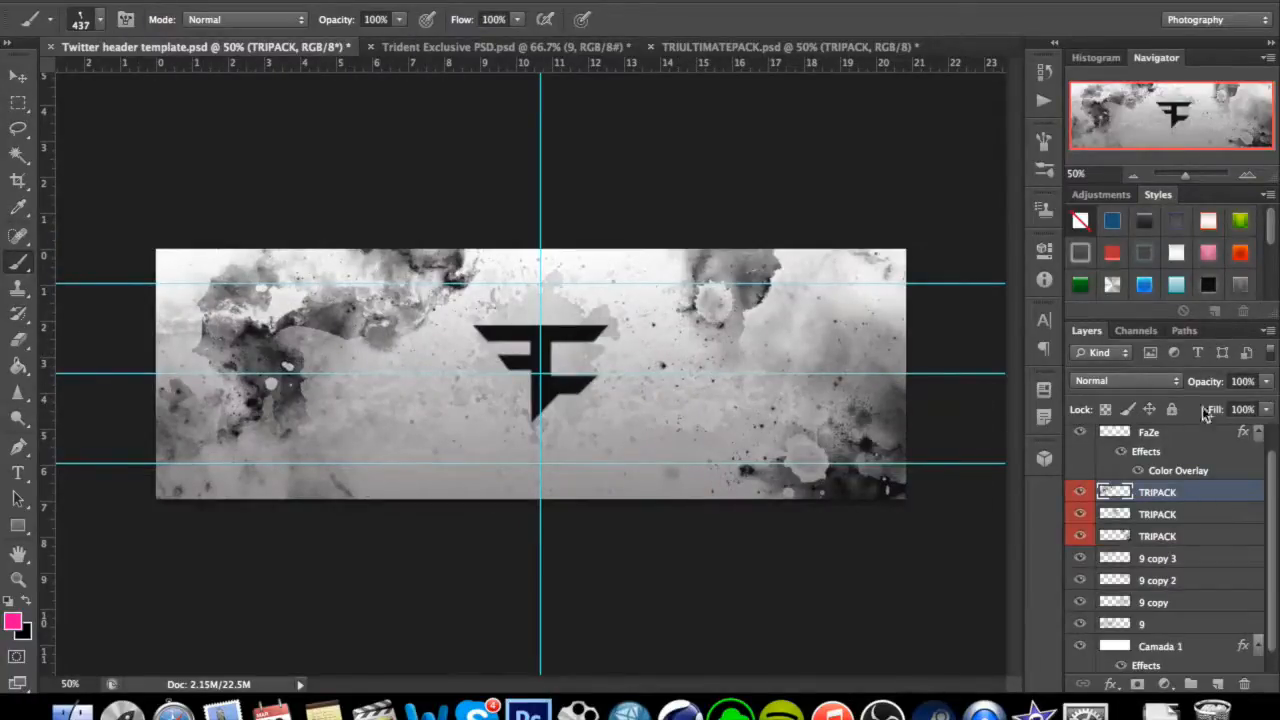
{"action": "left_click", "coordinate": [17, 76]}
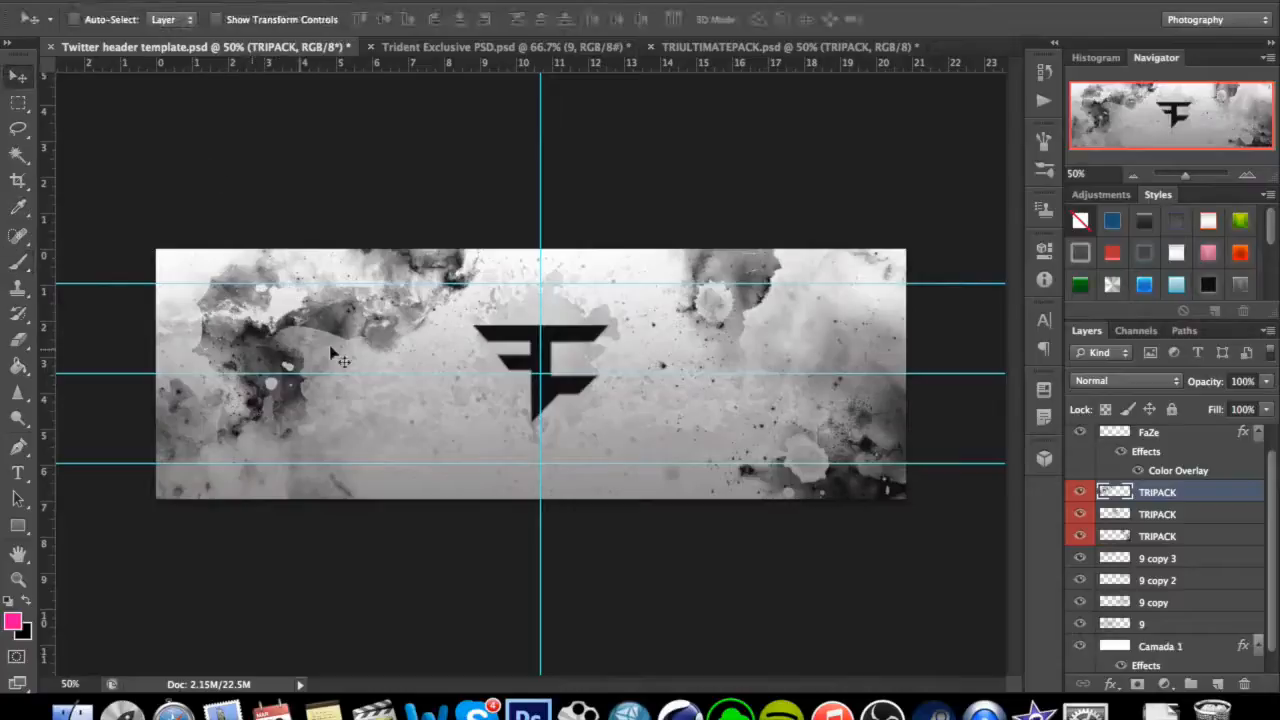
Shift the left ink splash further towards the header's left edge and lower its opacity to 45%.
{"action": "left_click_drag", "start_coordinate": [362, 340], "coordinate": [310, 368]}
{"action": "left_click", "coordinate": [1266, 381]}
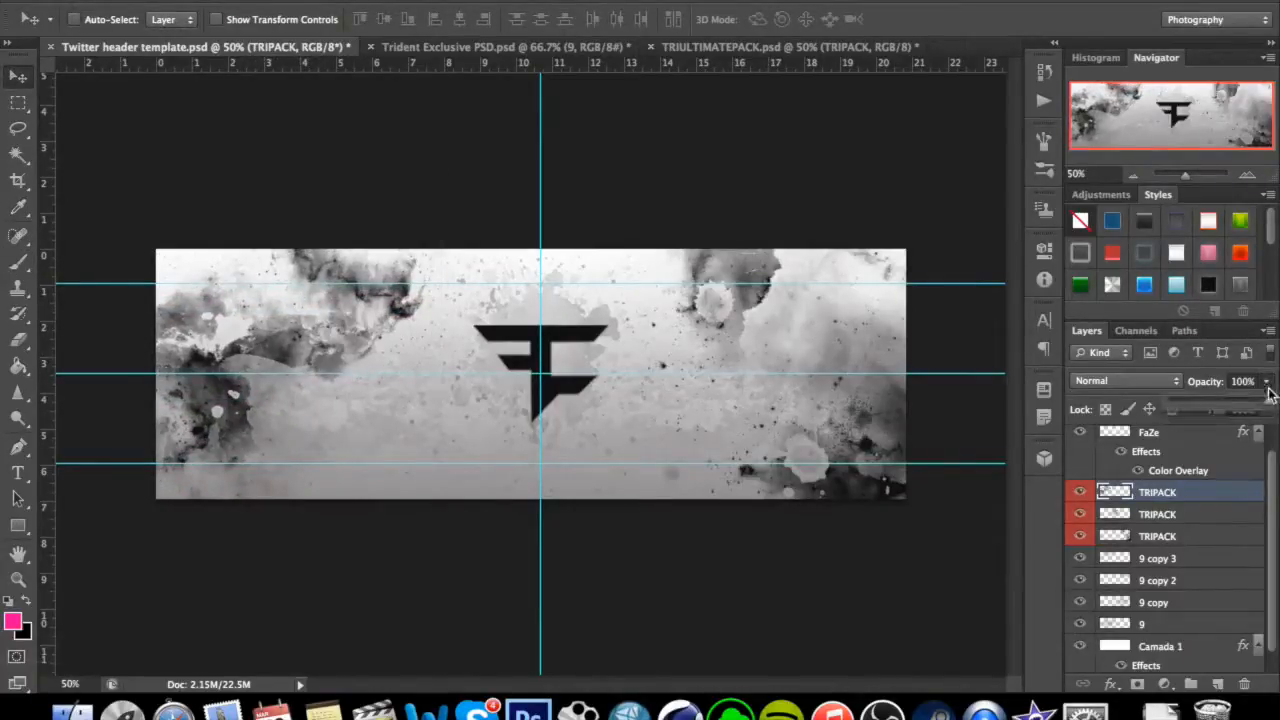
{"action": "left_click_drag", "start_coordinate": [1265, 401], "coordinate": [1211, 402]}
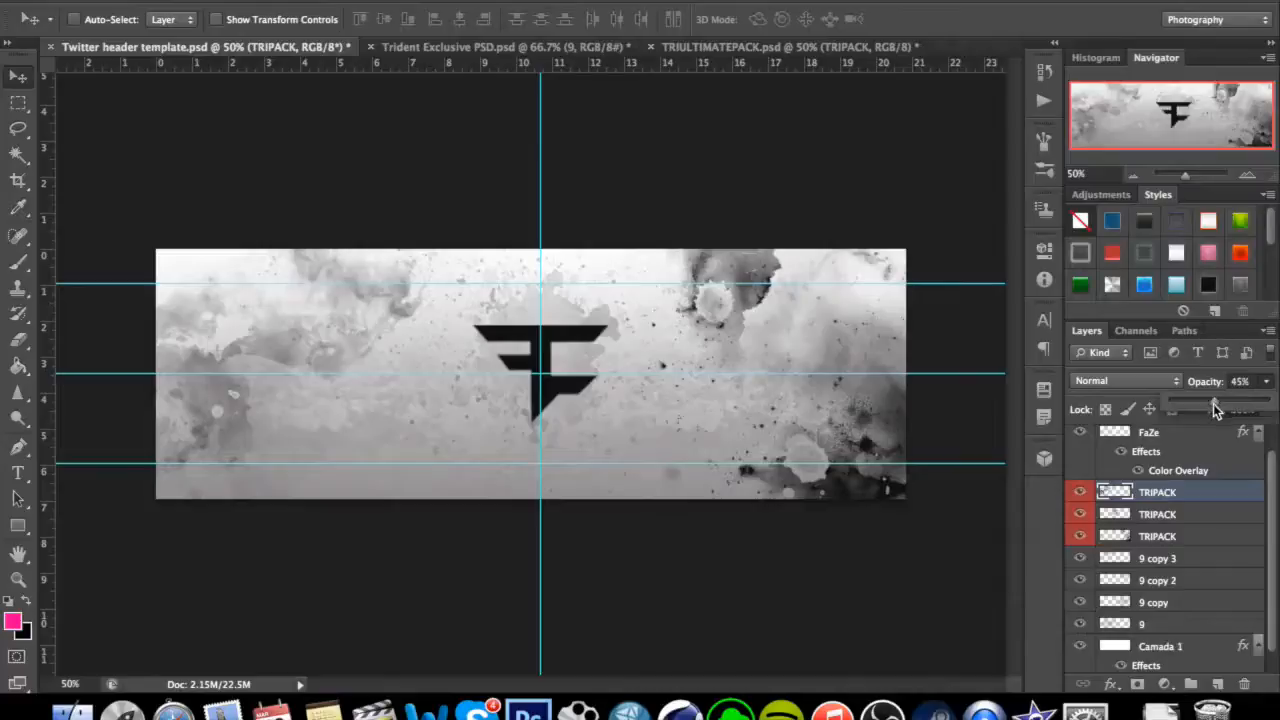
Set the left ink splash's opacity to 43% and lower the bottommost TRIPACK splash, on the header's right side, to 37%.
{"action": "left_click_drag", "start_coordinate": [1212, 404], "coordinate": [1212, 404]}
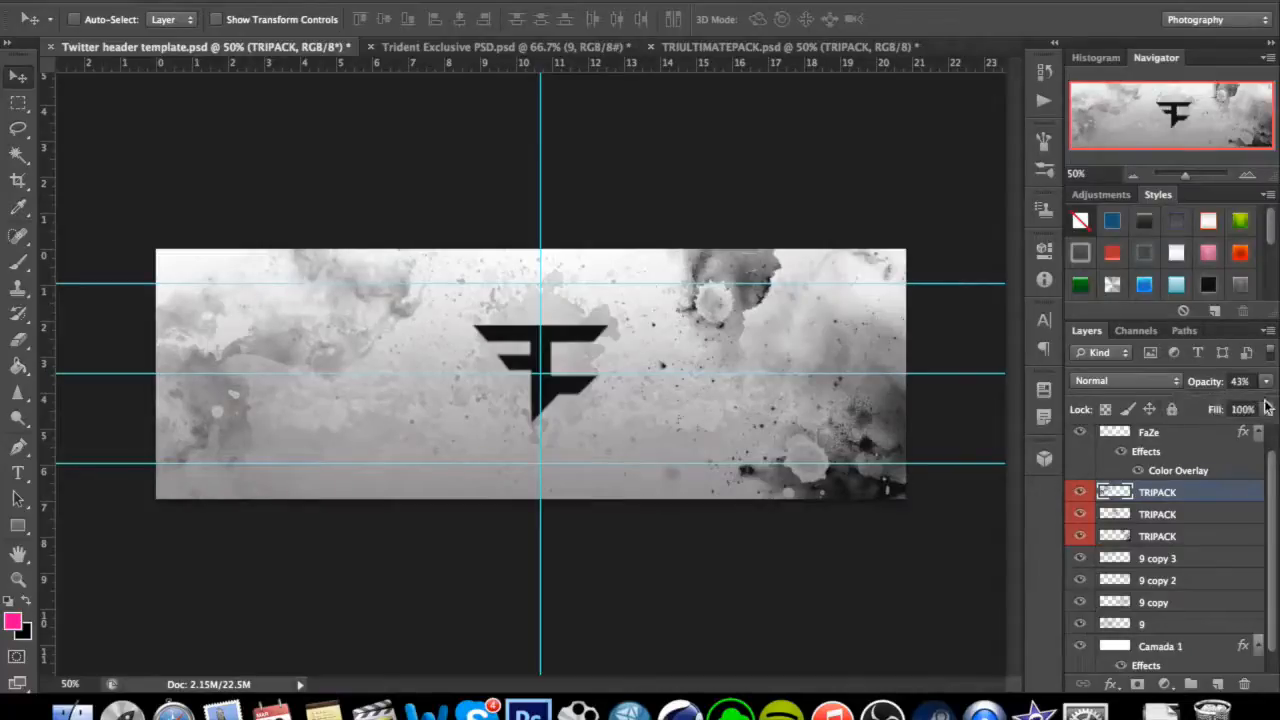
{"action": "left_click", "coordinate": [1179, 515]}
{"action": "left_click", "coordinate": [1196, 540]}
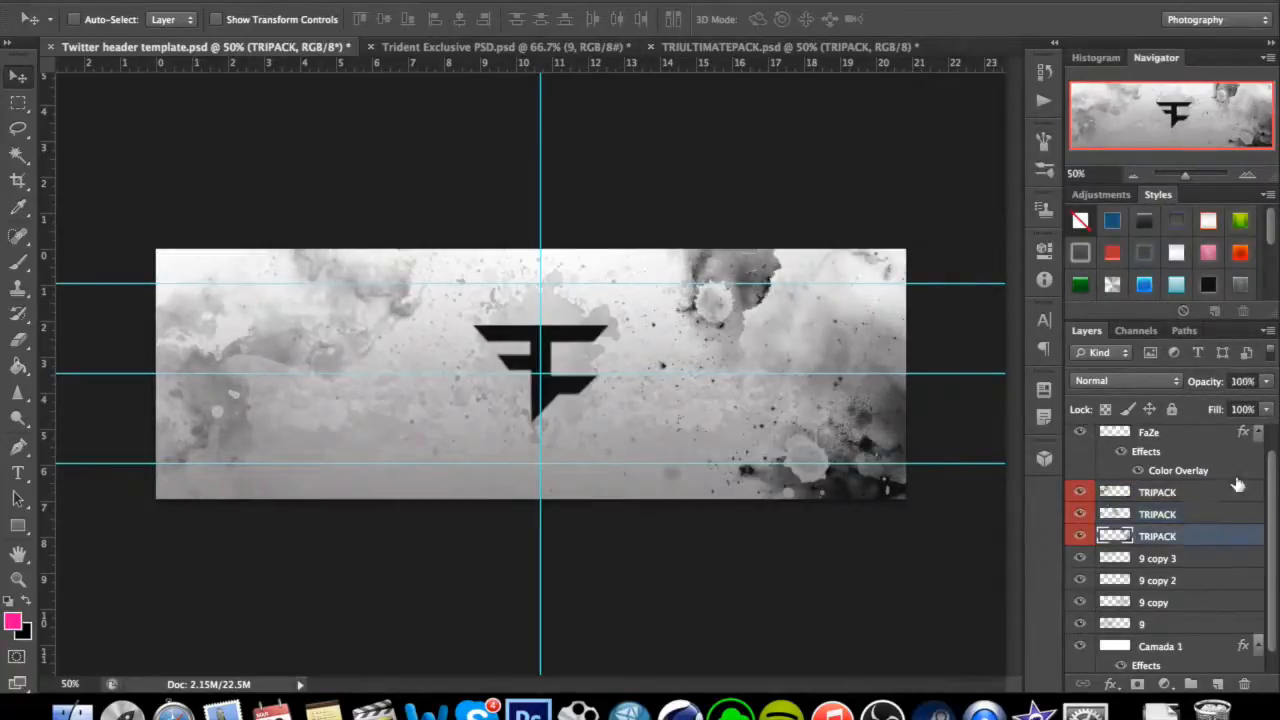
{"action": "left_click", "coordinate": [1266, 381]}
{"action": "left_click_drag", "start_coordinate": [1264, 401], "coordinate": [1207, 405]}
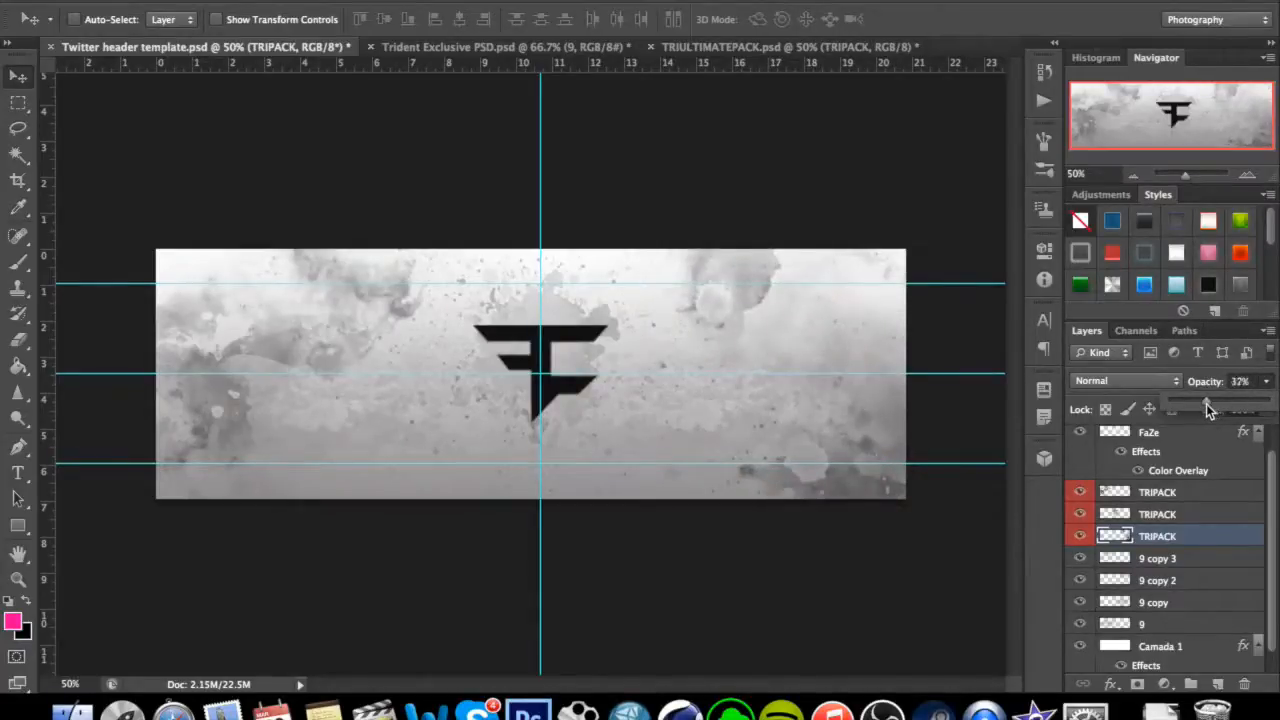
{"action": "left_click", "coordinate": [1273, 392]}
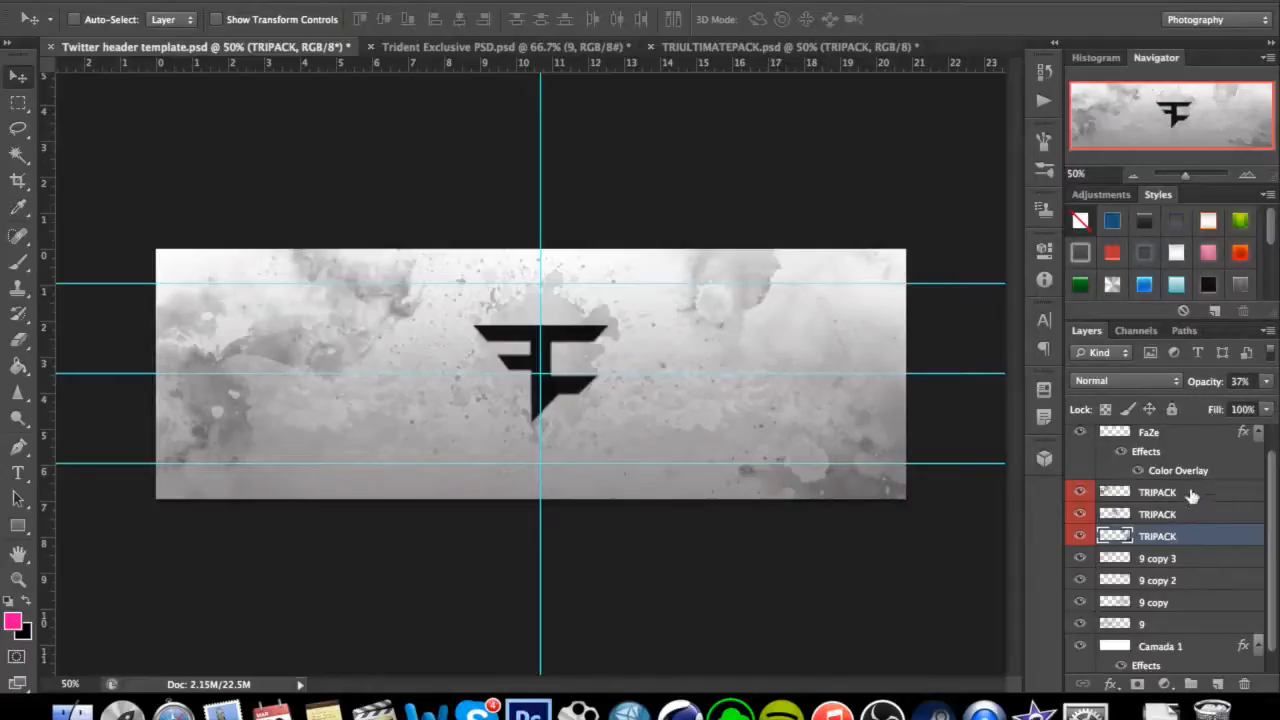
Lower the topmost TRIPACK layer's opacity to 38%.
{"action": "left_click", "coordinate": [1191, 492]}
{"action": "left_click", "coordinate": [1266, 381]}
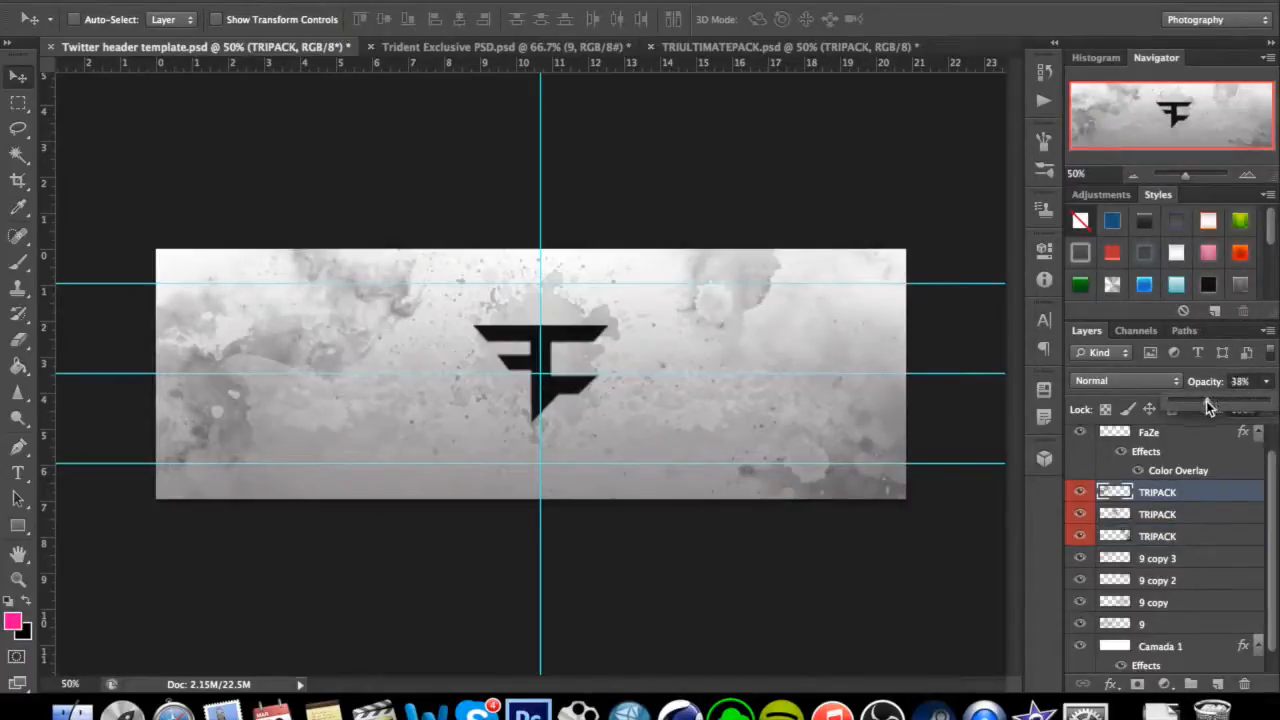
{"action": "left_click", "coordinate": [1271, 393]}
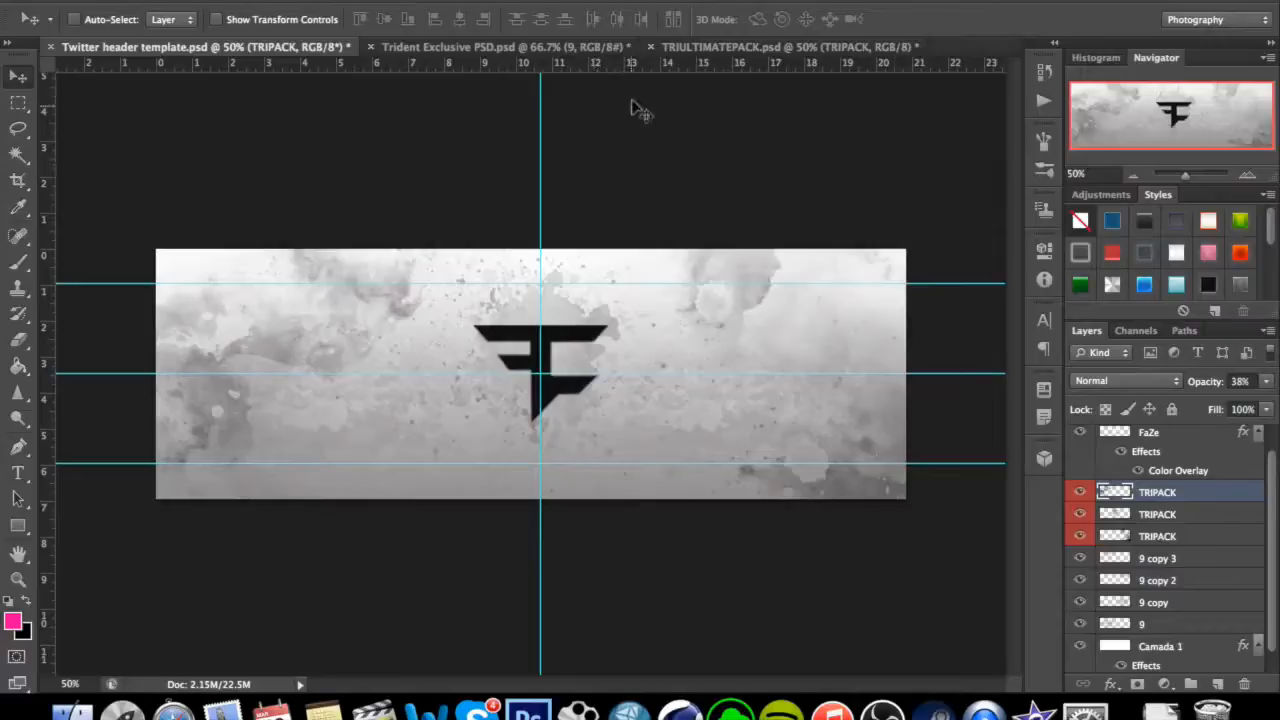
Copy the Scuf and GammaLad/Gamers logo layers from the Grunge group of Trident Exclusive PSD.psd into the header, one on each side of the FaZe logo.
{"action": "left_click", "coordinate": [712, 50]}
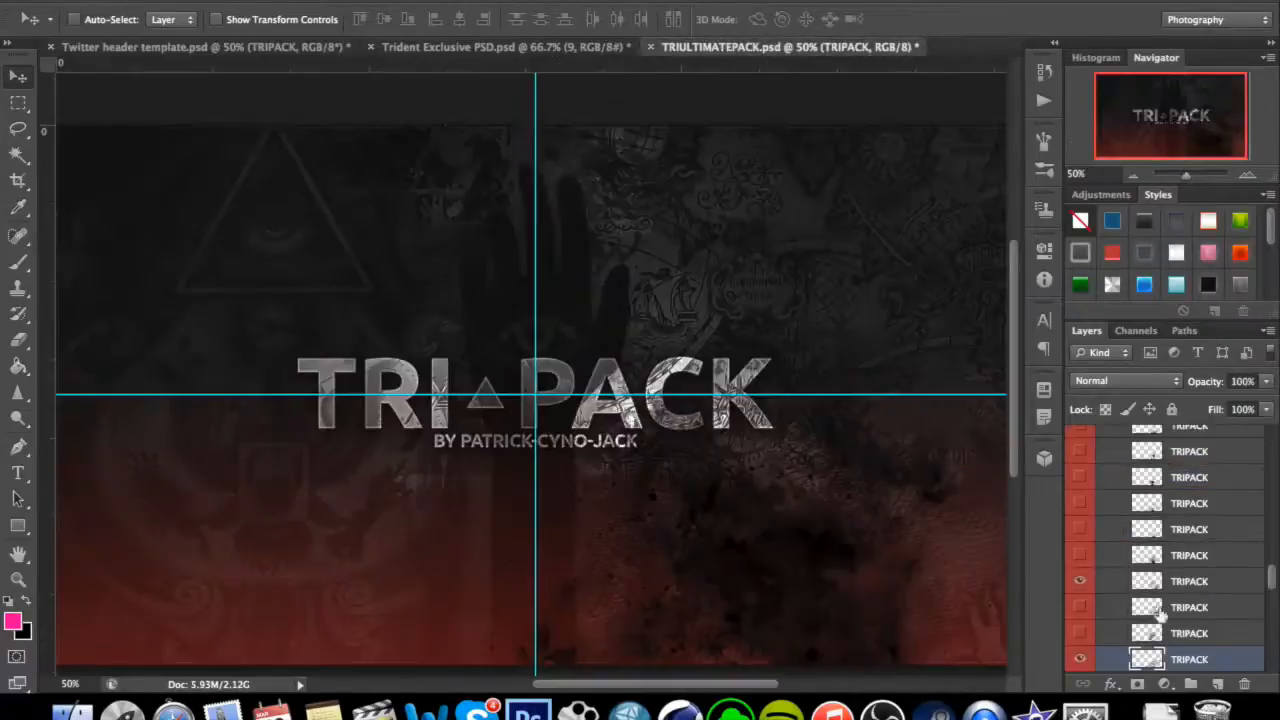
{"action": "left_click", "coordinate": [539, 44]}
{"action": "scroll", "coordinate": [1150, 515], "scroll_direction": "up", "scroll_amount": 10}
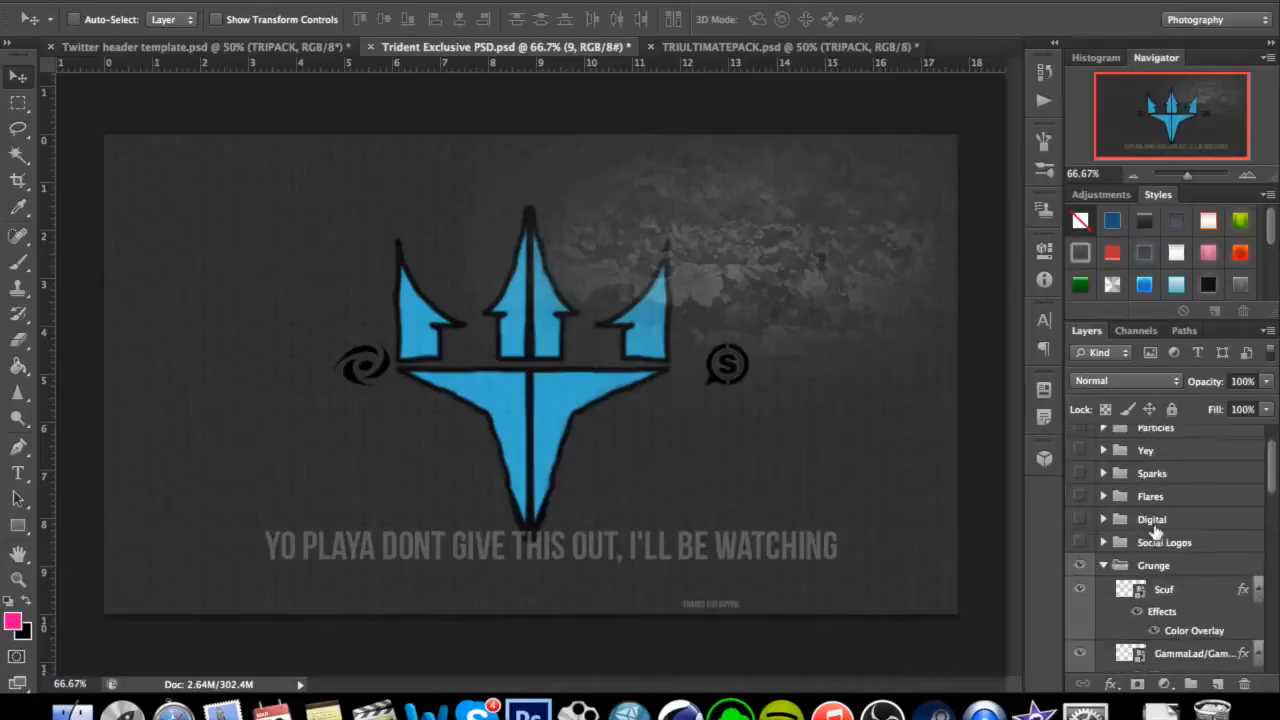
{"action": "scroll", "coordinate": [1158, 535], "scroll_direction": "down", "scroll_amount": 2}
{"action": "left_click", "coordinate": [1189, 553]}
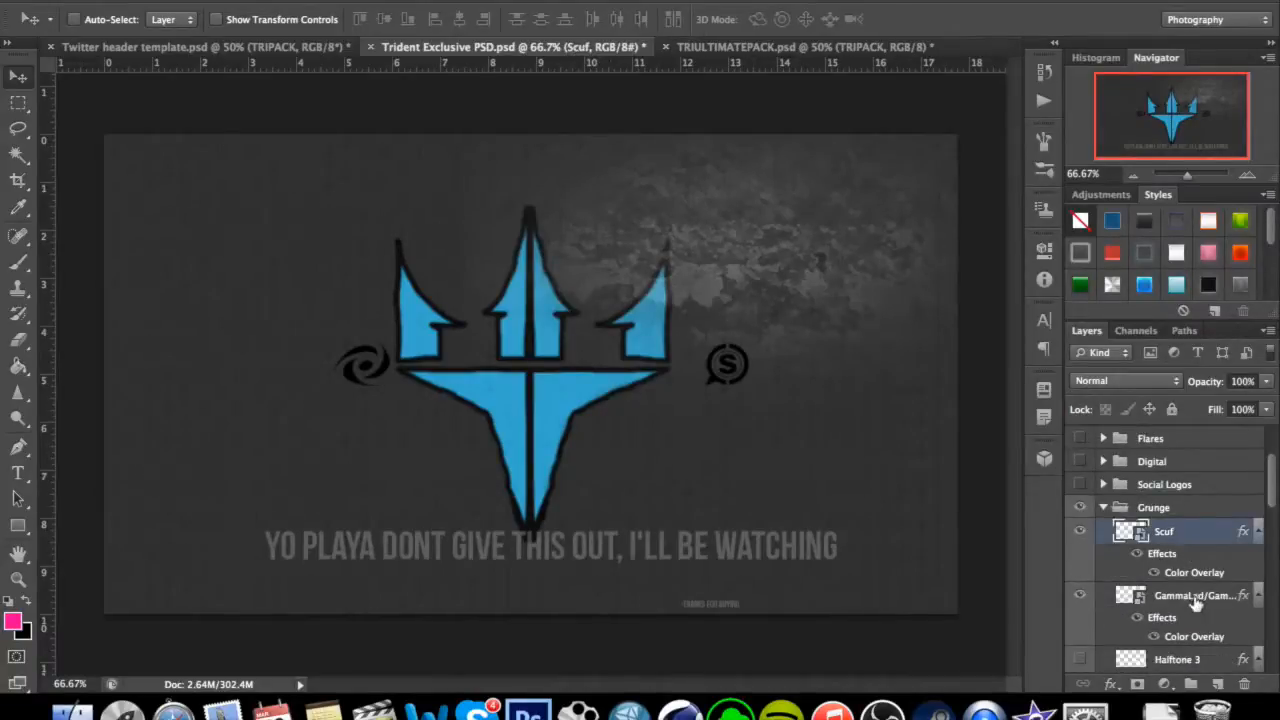
{"action": "left_click", "coordinate": [1196, 600], "text": "shift"}
{"action": "left_click_drag", "start_coordinate": [738, 374], "coordinate": [697, 392]}
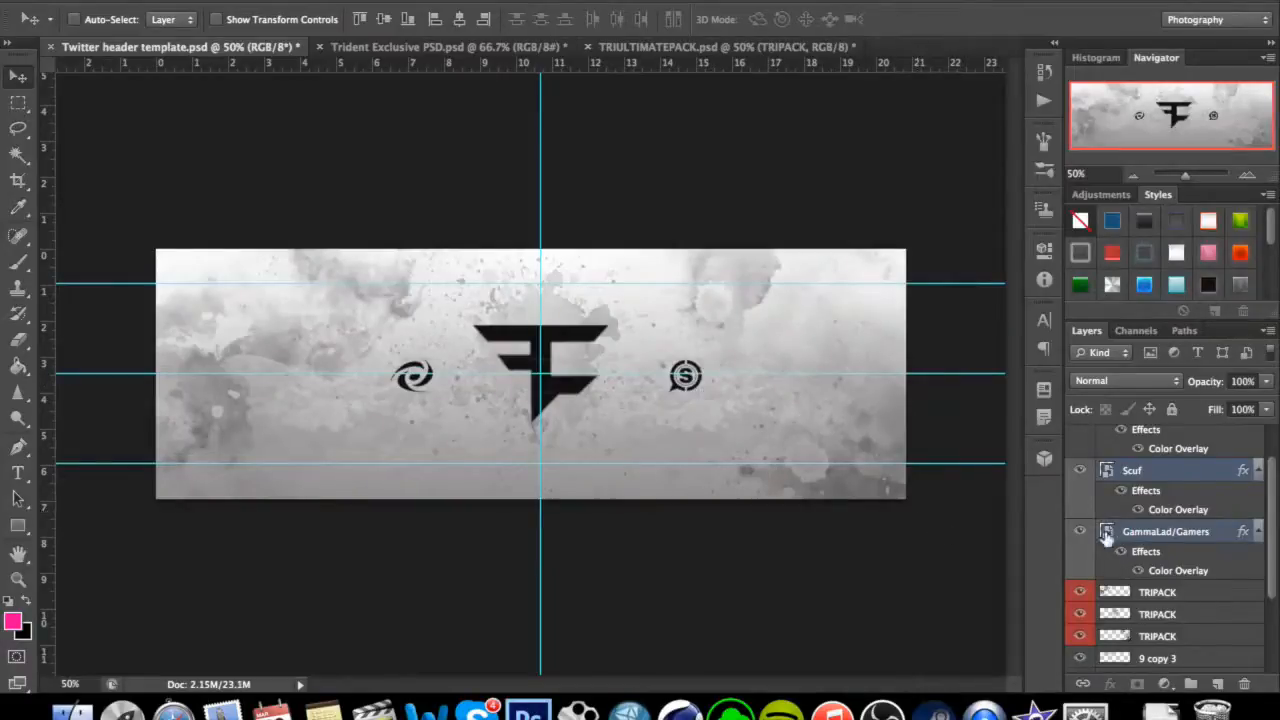
Move the Scuf logo up and outward, and draw a 140 × 57 px spacer rectangle between the Gamers logo and the FaZe logo.
{"action": "left_click", "coordinate": [1143, 490]}
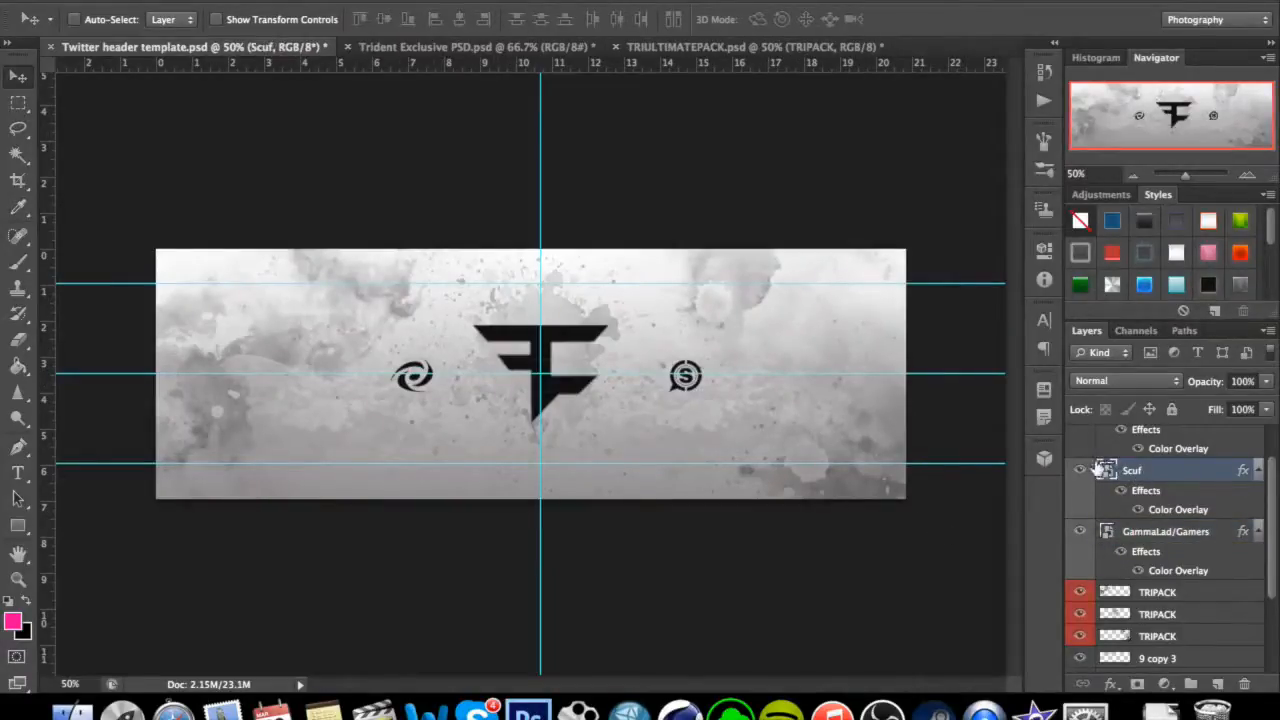
{"action": "left_click_drag", "start_coordinate": [738, 375], "coordinate": [796, 324]}
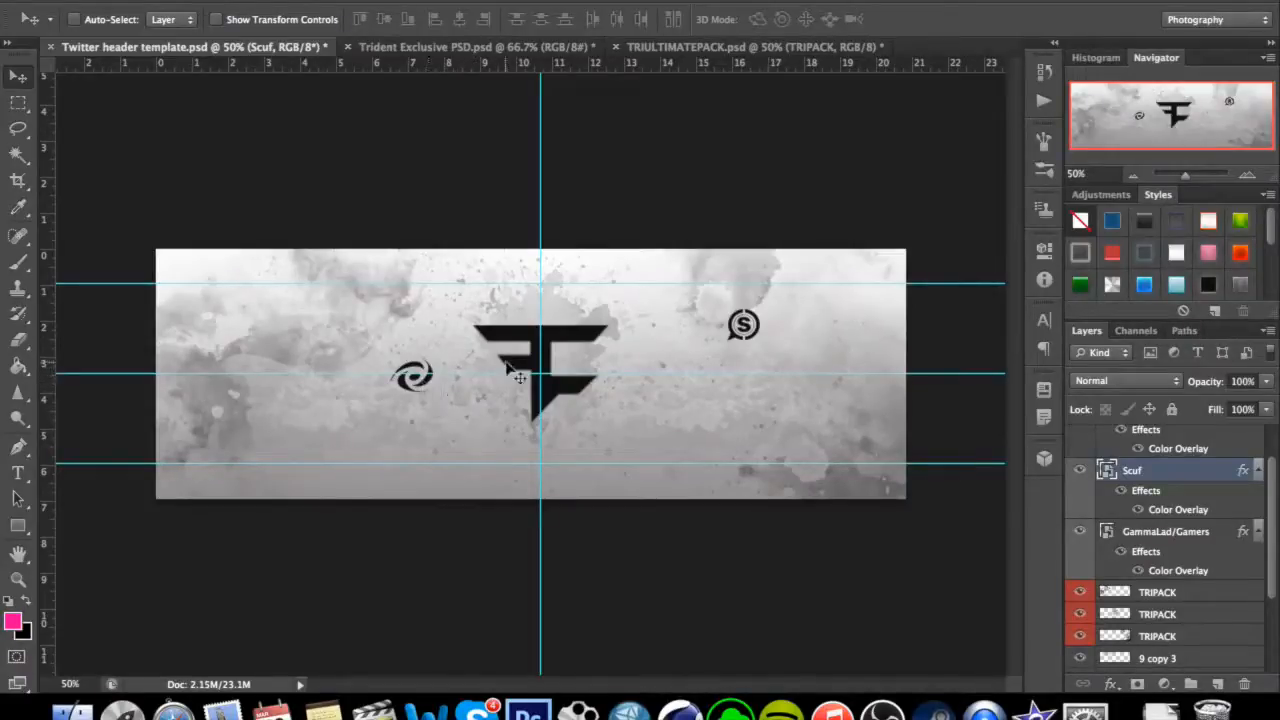
{"action": "key", "text": "super+equal"}
{"action": "key", "text": "super+equal"}
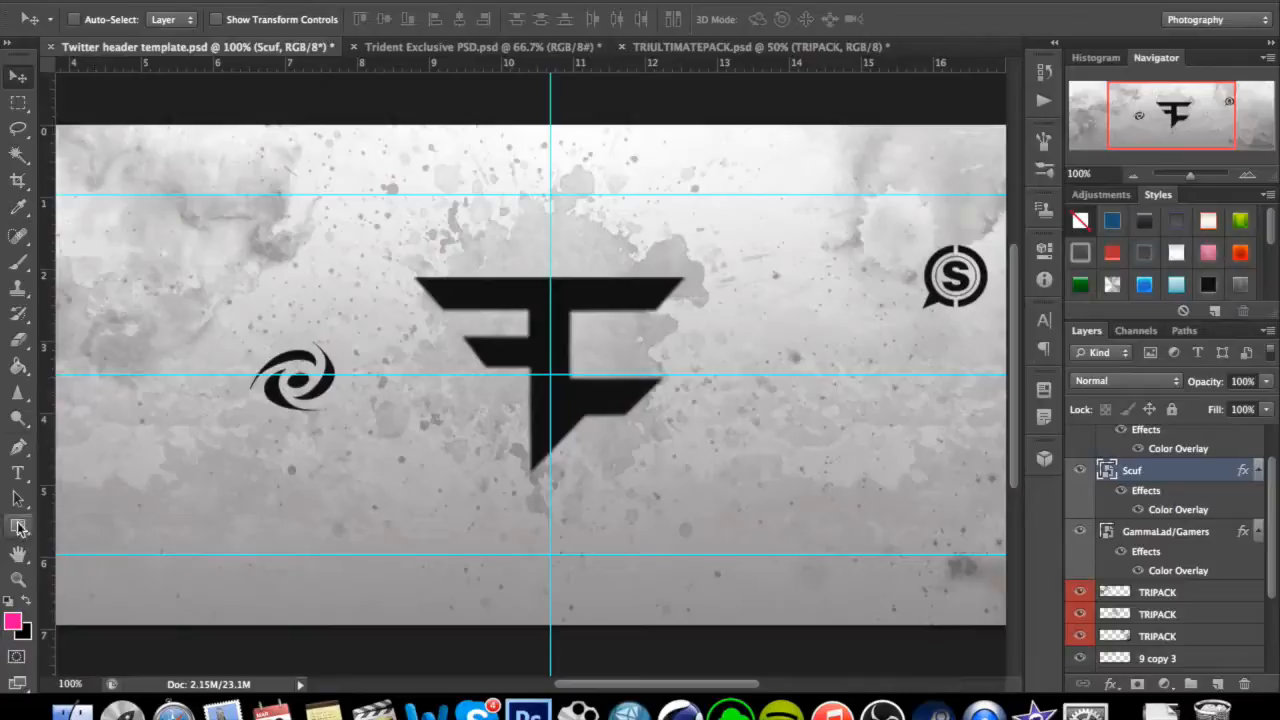
{"action": "left_click", "coordinate": [20, 528]}
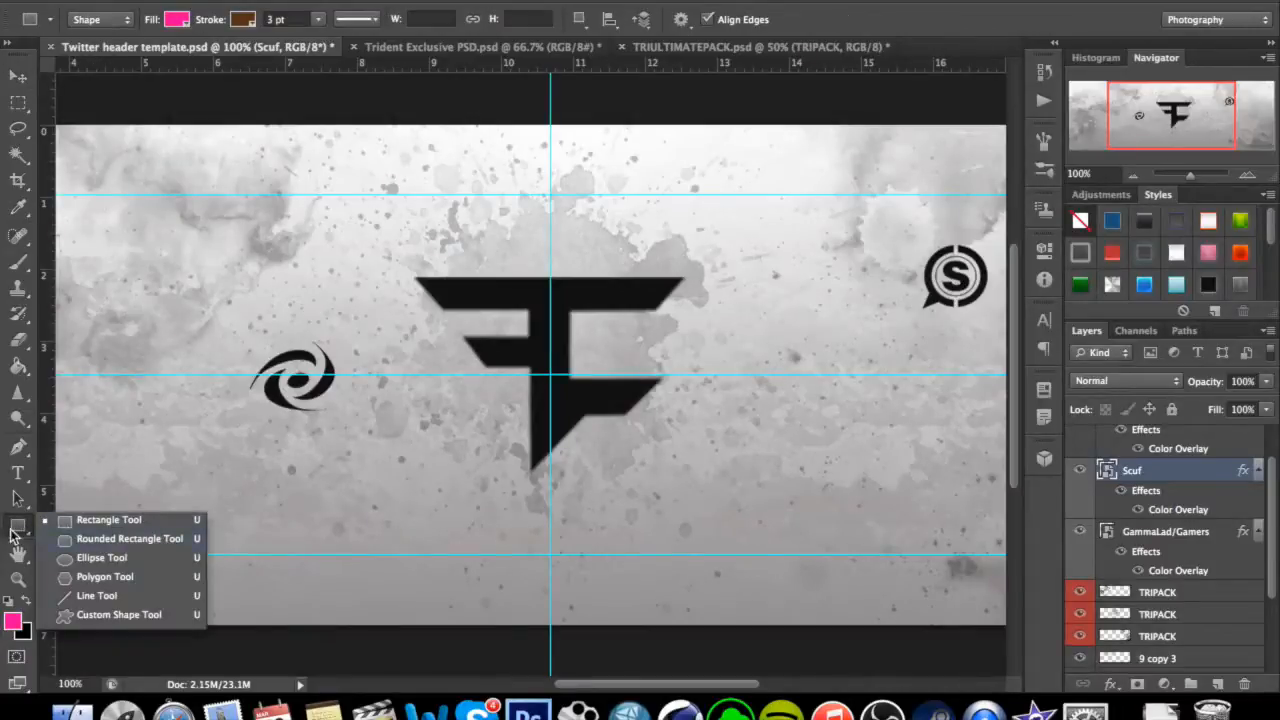
{"action": "left_click", "coordinate": [13, 530]}
{"action": "left_click_drag", "start_coordinate": [335, 352], "coordinate": [476, 410]}
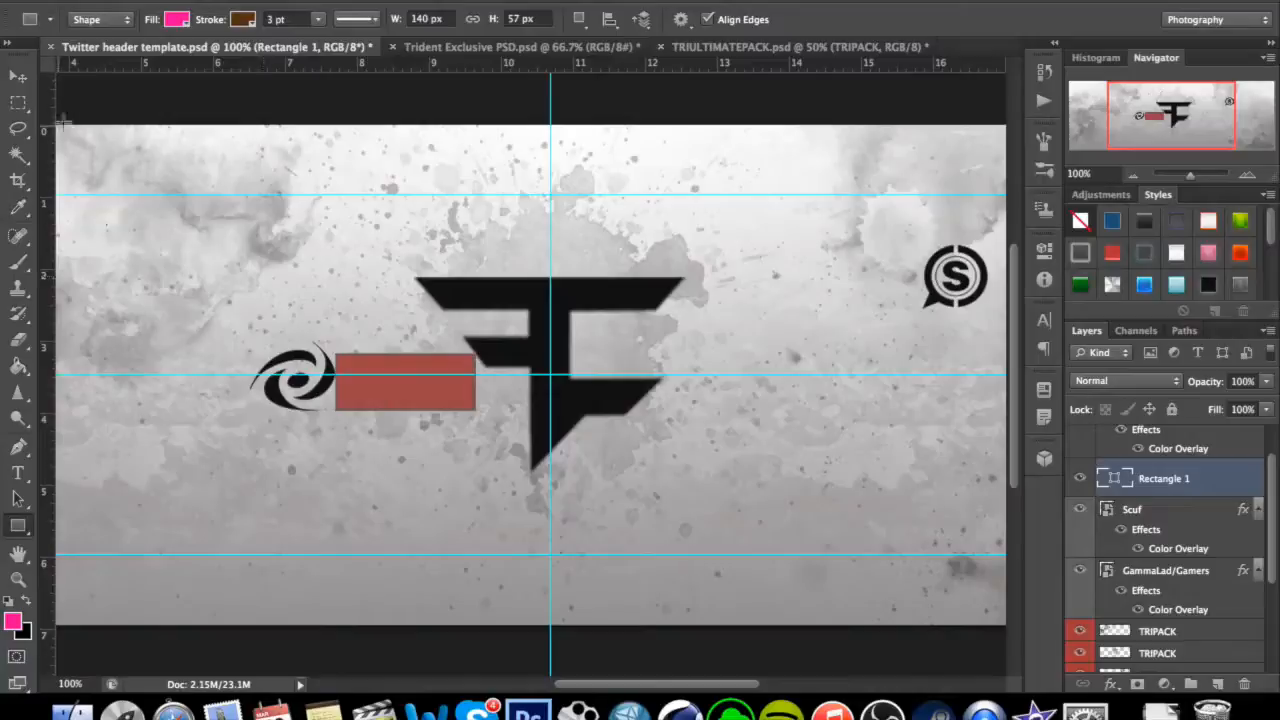
Move the spacer rectangle to the FaZe logo's right edge and place the Scuf logo against its outer end, level with the Gamers logo.
{"action": "left_click", "coordinate": [19, 77]}
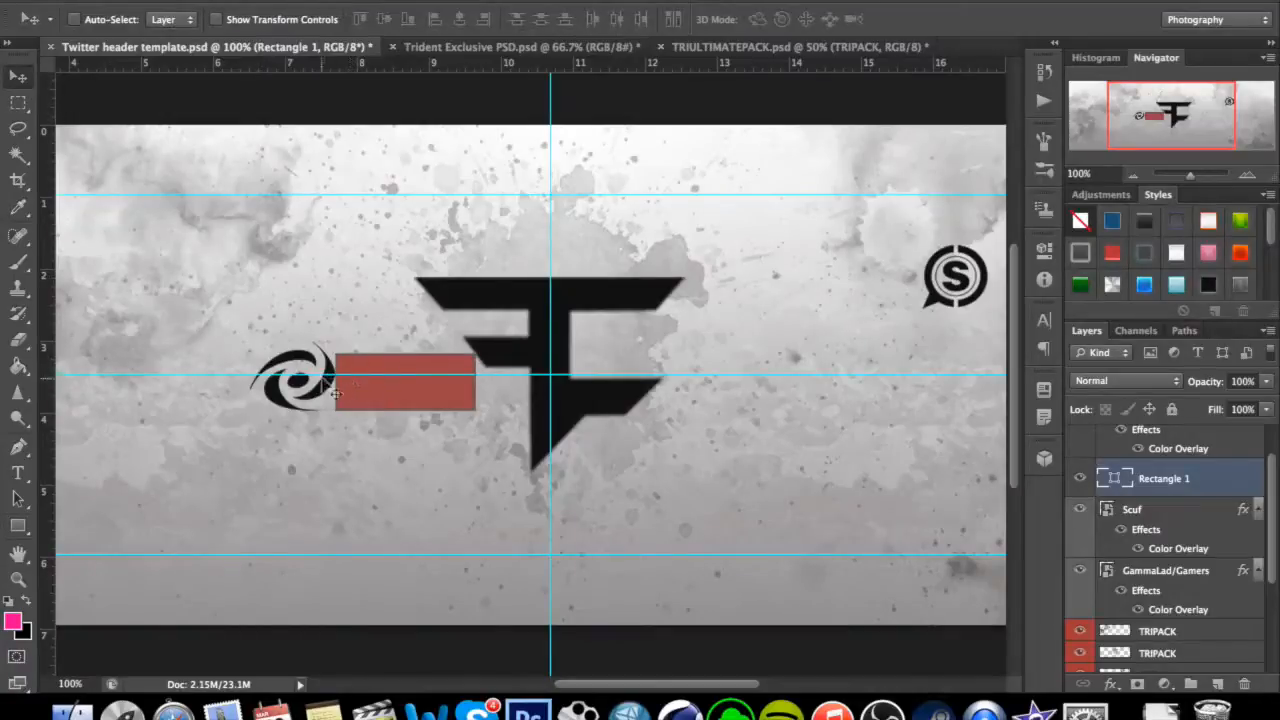
{"action": "left_click_drag", "start_coordinate": [418, 410], "coordinate": [740, 413]}
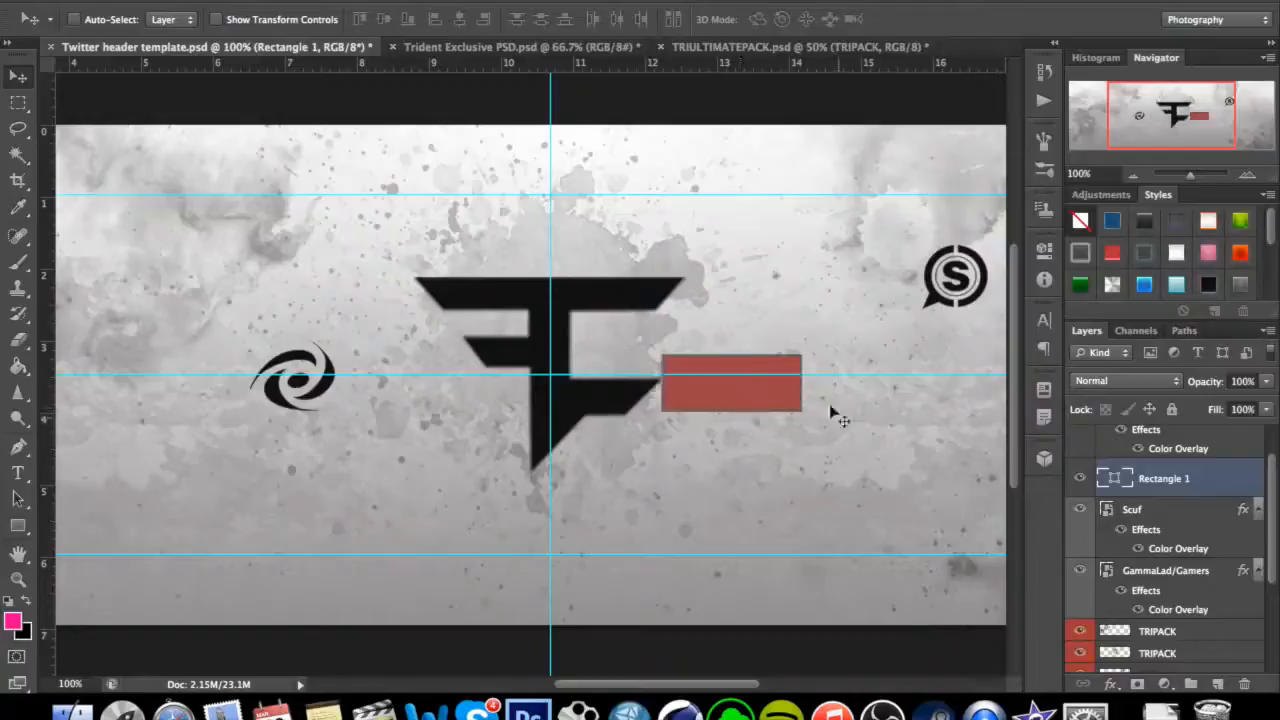
{"action": "left_click", "coordinate": [1189, 511]}
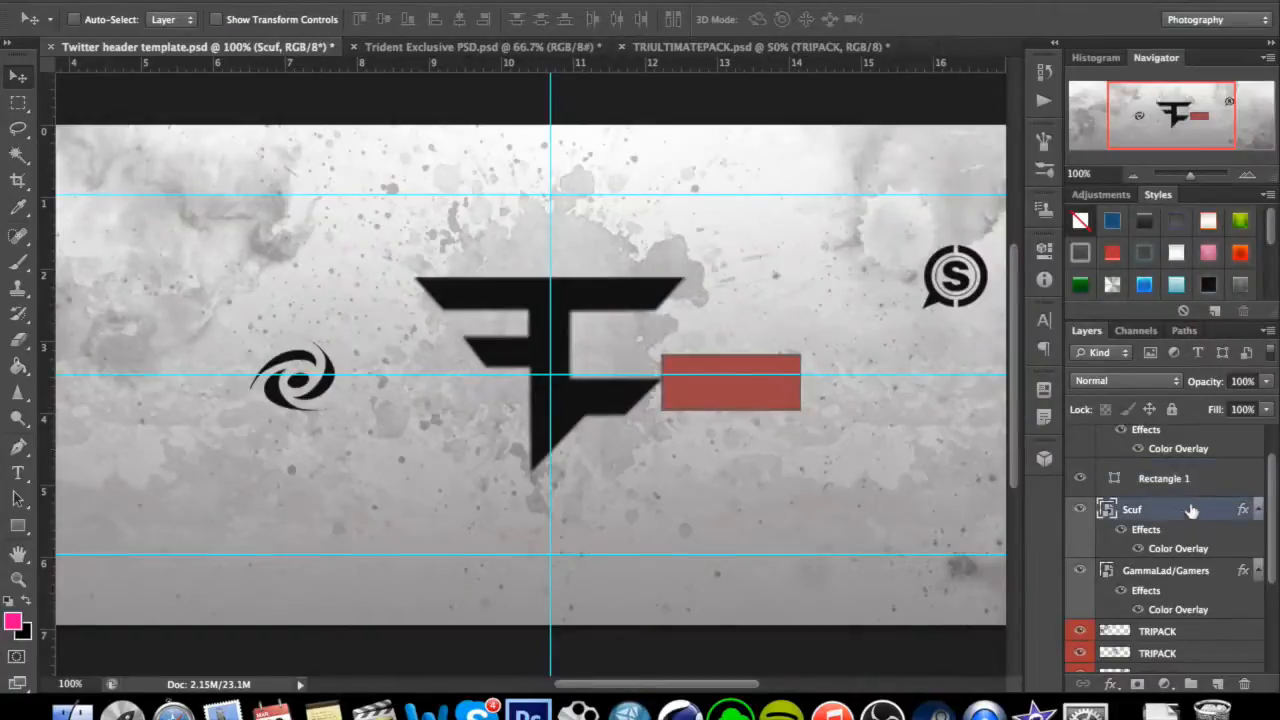
{"action": "left_click_drag", "start_coordinate": [961, 303], "coordinate": [853, 400]}
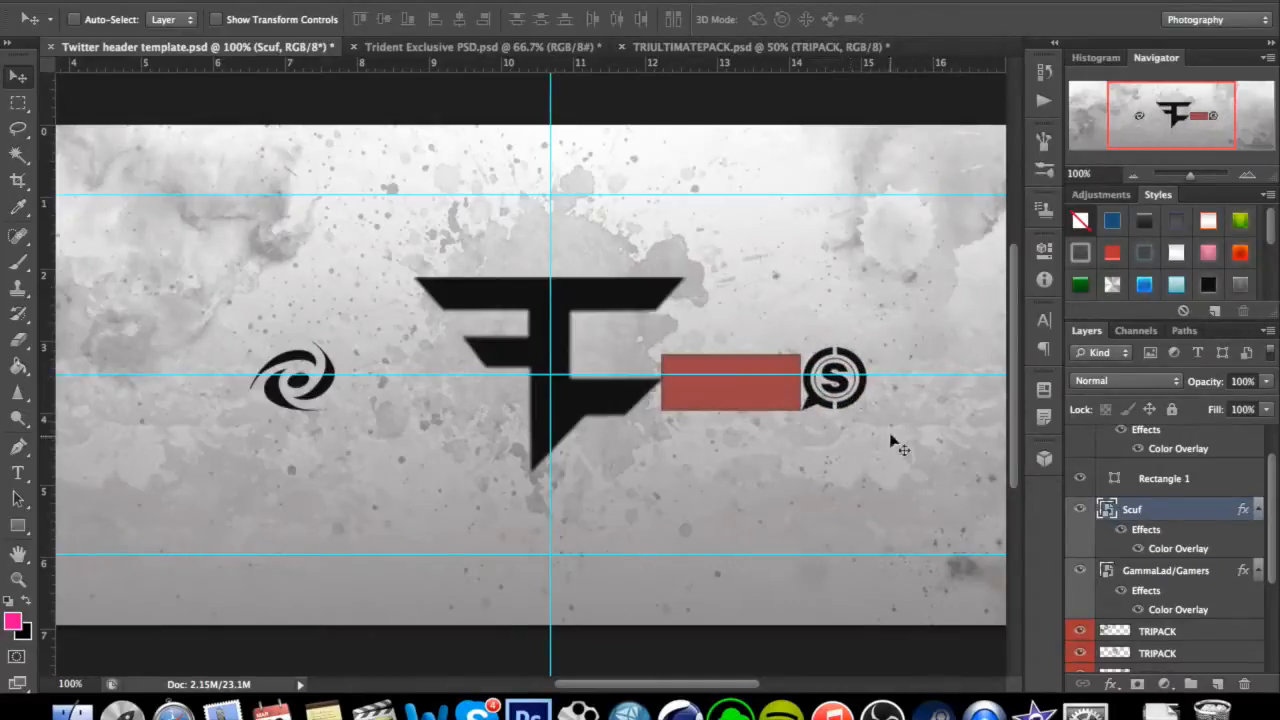
Delete the spacer rectangle between the FaZe and Scuf logos.
{"action": "left_click", "coordinate": [1158, 485]}
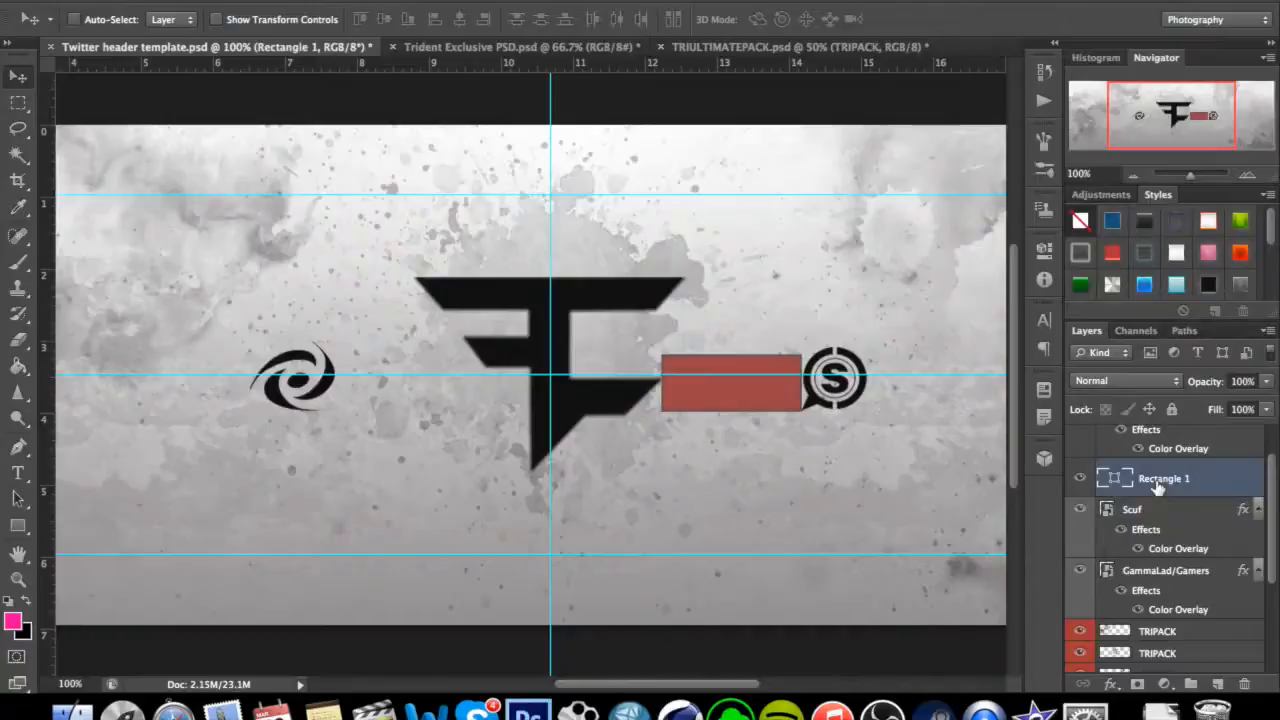
{"action": "key", "text": "BackSpace"}
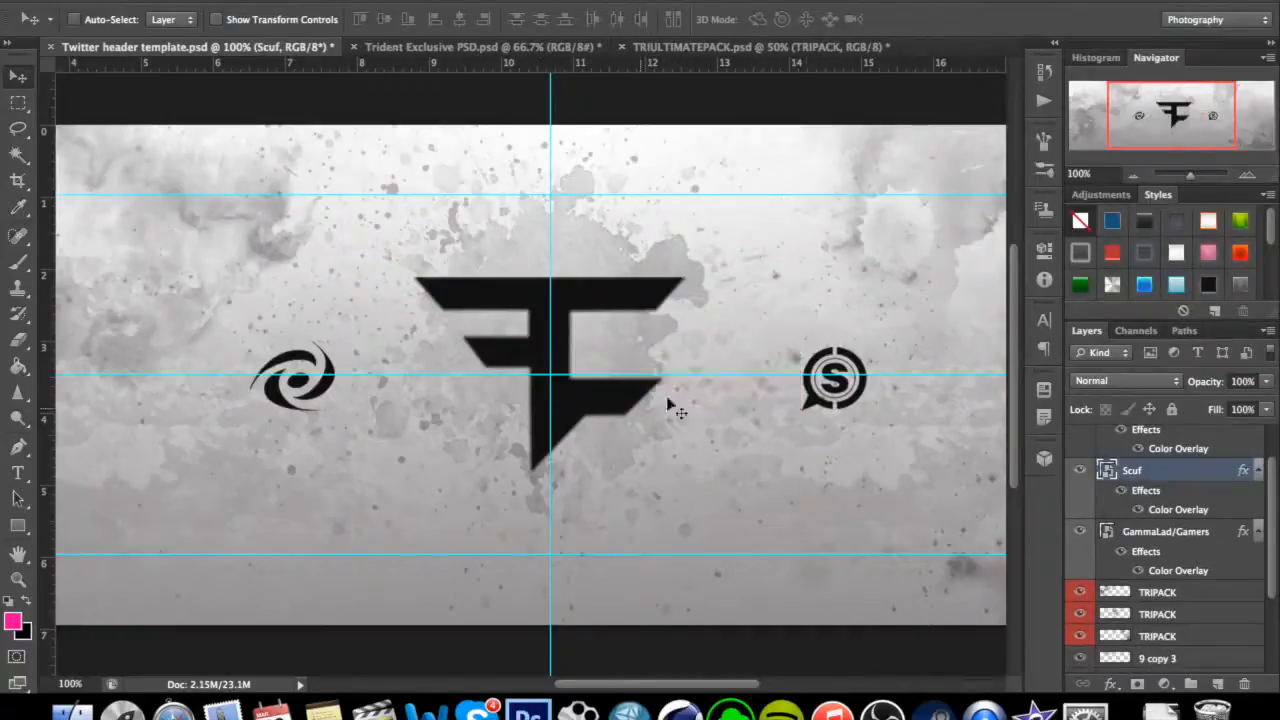
{"action": "key", "text": "super+minus"}
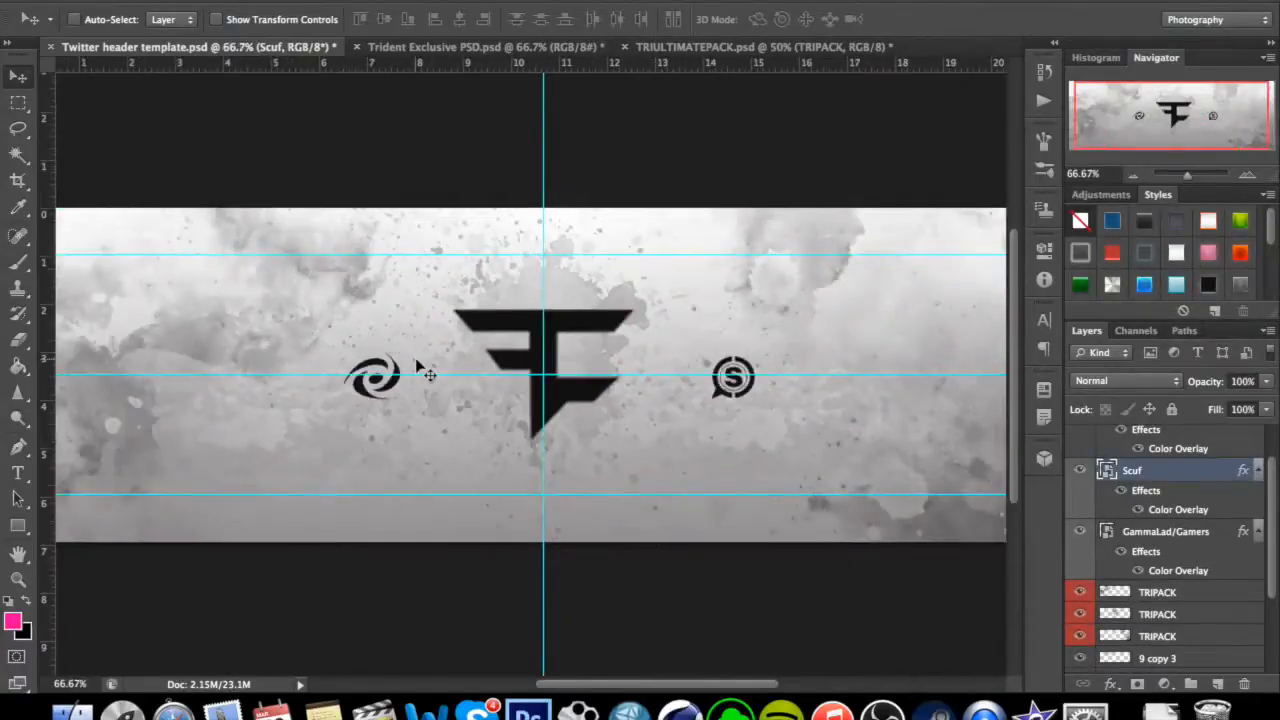
{"action": "key", "text": "super+minus"}
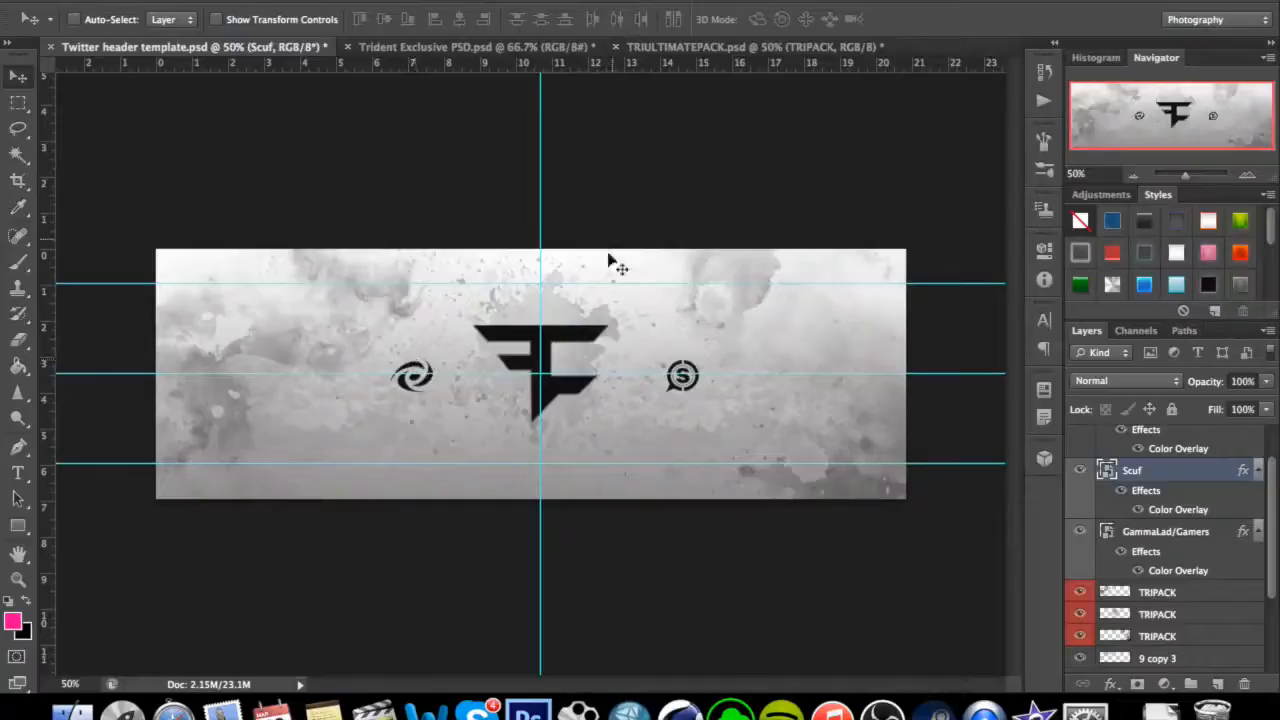
Copy another ink splash layer from TRIULTIMATEPACK.psd into the header's right half, accepting the colour conversion.
{"action": "left_click", "coordinate": [741, 47]}
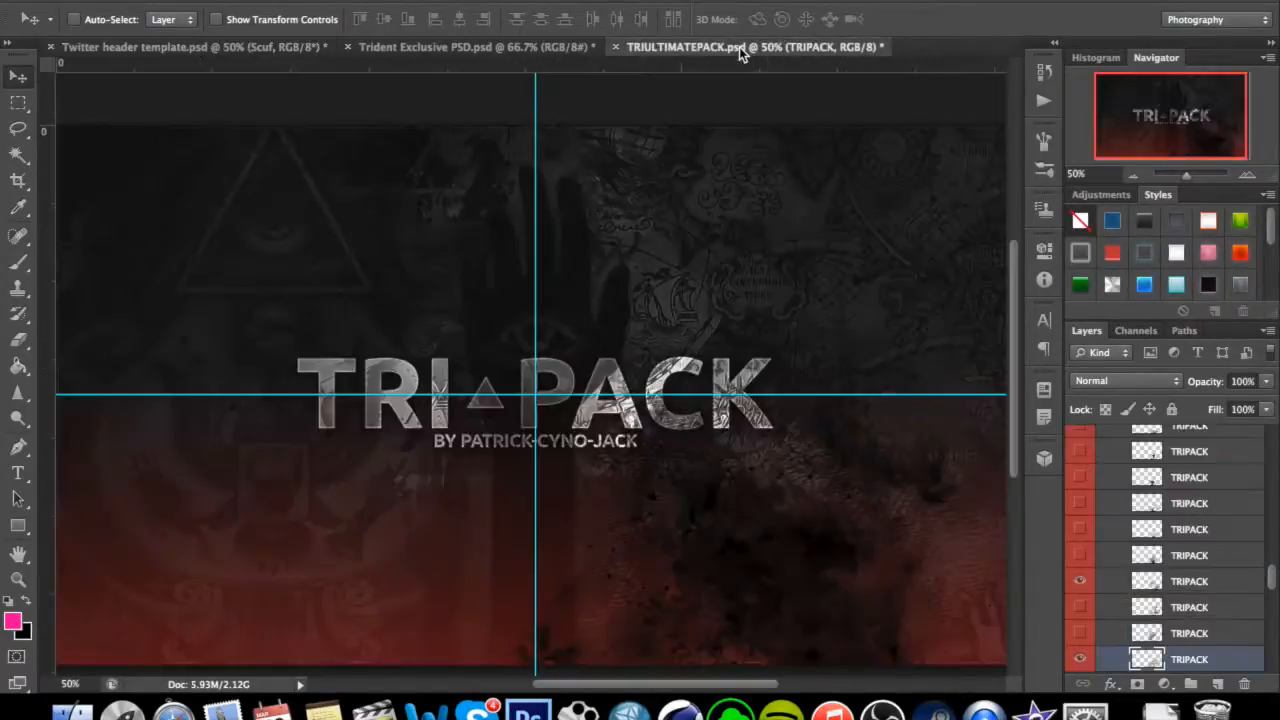
{"action": "scroll", "coordinate": [1140, 505], "scroll_direction": "down", "scroll_amount": 3}
{"action": "scroll", "coordinate": [1178, 557], "scroll_direction": "down", "scroll_amount": 6}
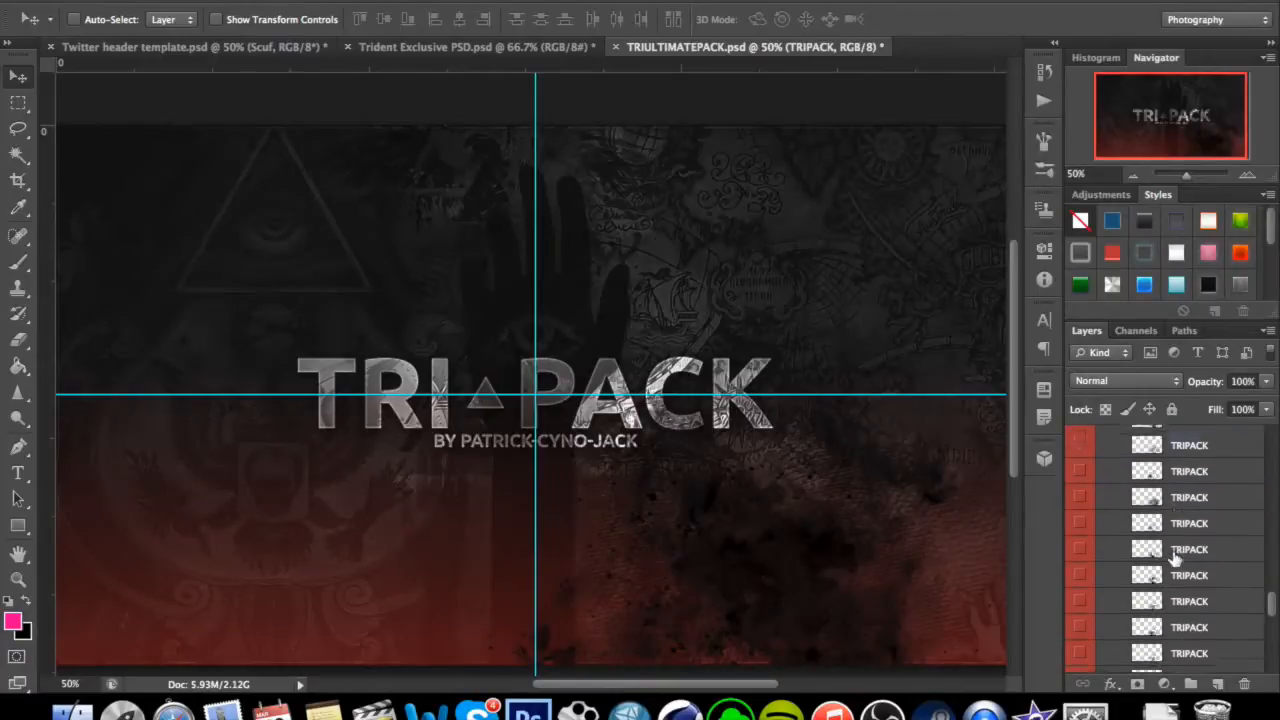
{"action": "scroll", "coordinate": [1135, 490], "scroll_direction": "up", "scroll_amount": 5}
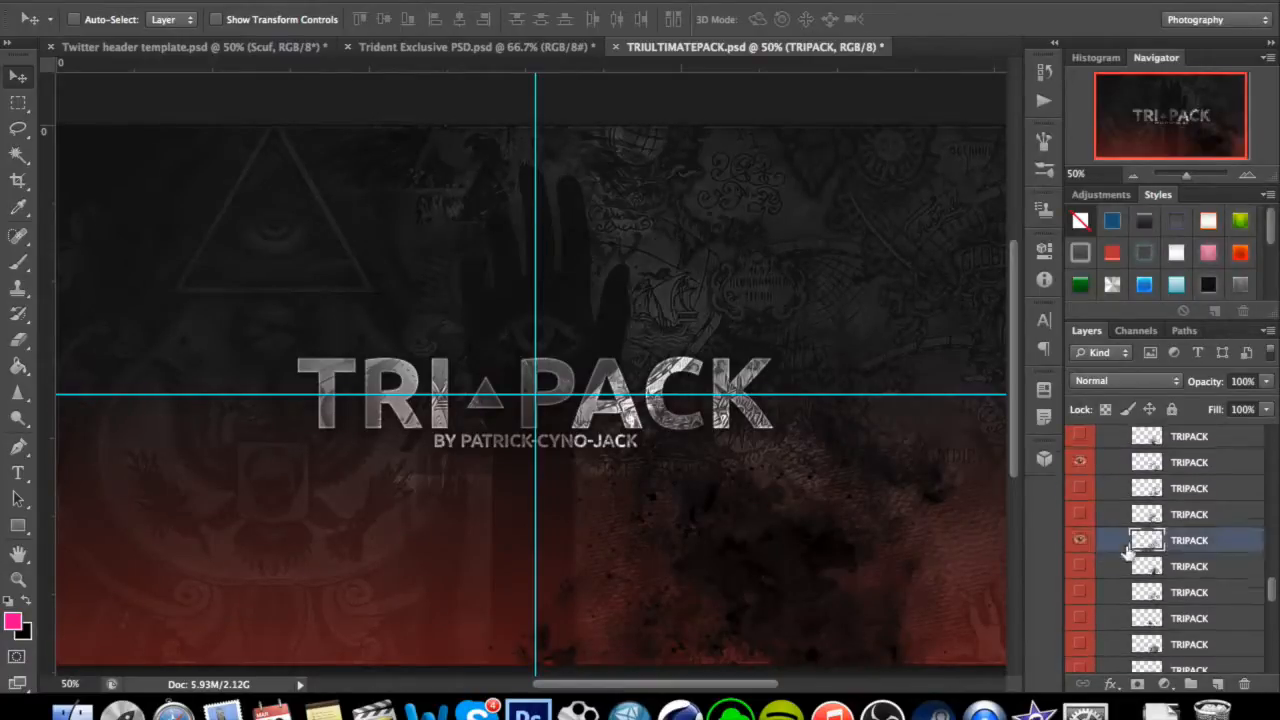
{"action": "left_click", "coordinate": [1080, 542]}
{"action": "left_click", "coordinate": [1080, 542]}
{"action": "left_click_drag", "start_coordinate": [907, 459], "coordinate": [793, 361]}
{"action": "key", "text": "Return"}
Rotate the new ink splash by about 78° and shift it up towards the header's right edge, clear of the Scuf logo.
{"action": "left_click", "coordinate": [204, 0]}
{"action": "left_click", "coordinate": [204, 0]}
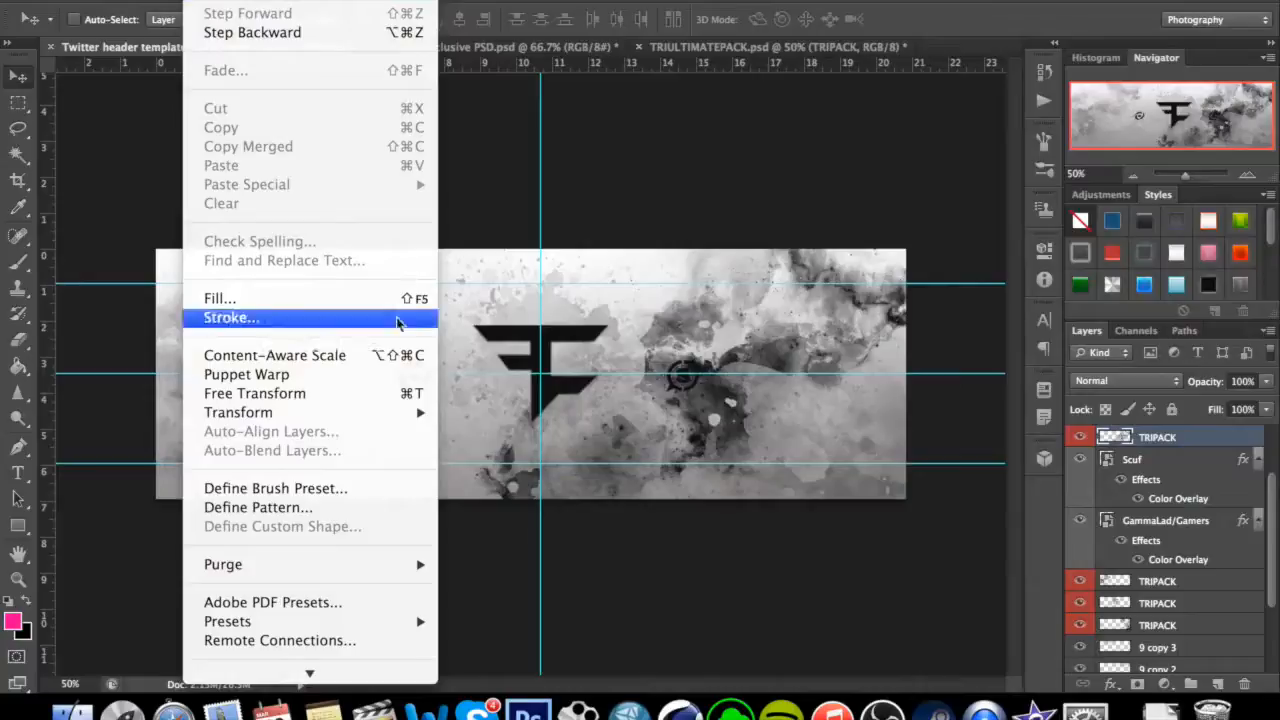
{"action": "mouse_move", "coordinate": [372, 412]}
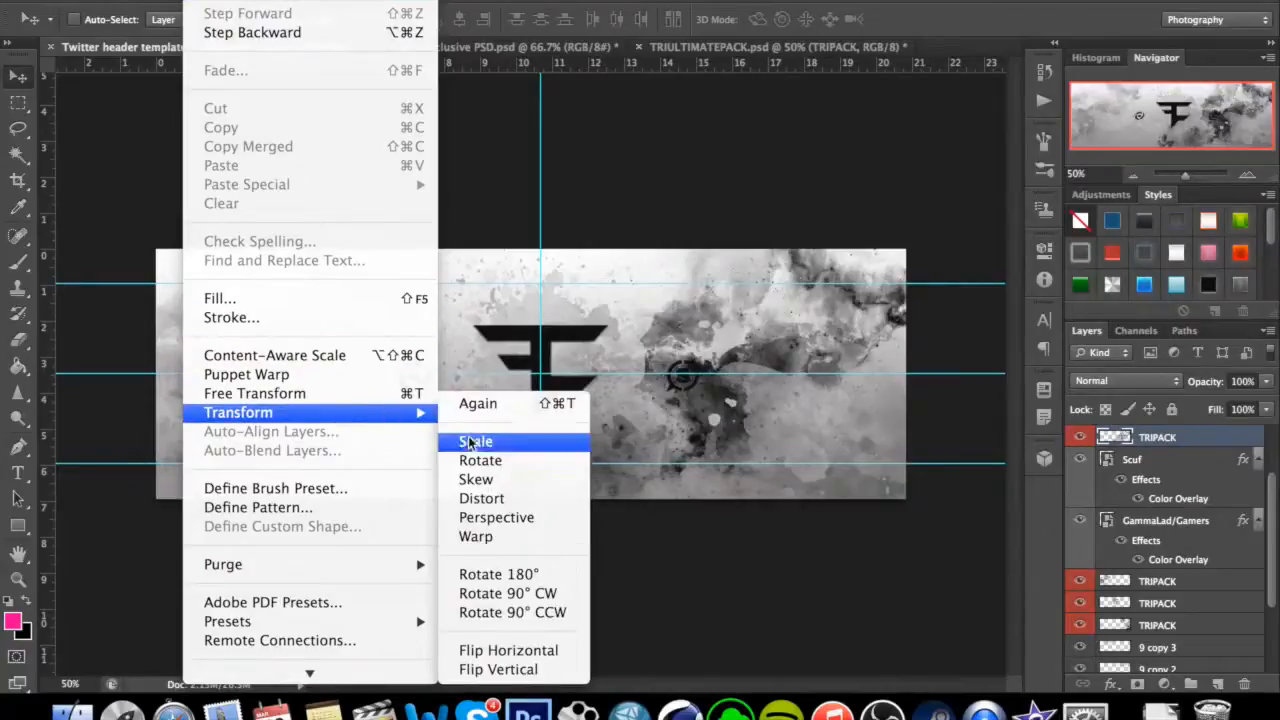
{"action": "left_click", "coordinate": [484, 460]}
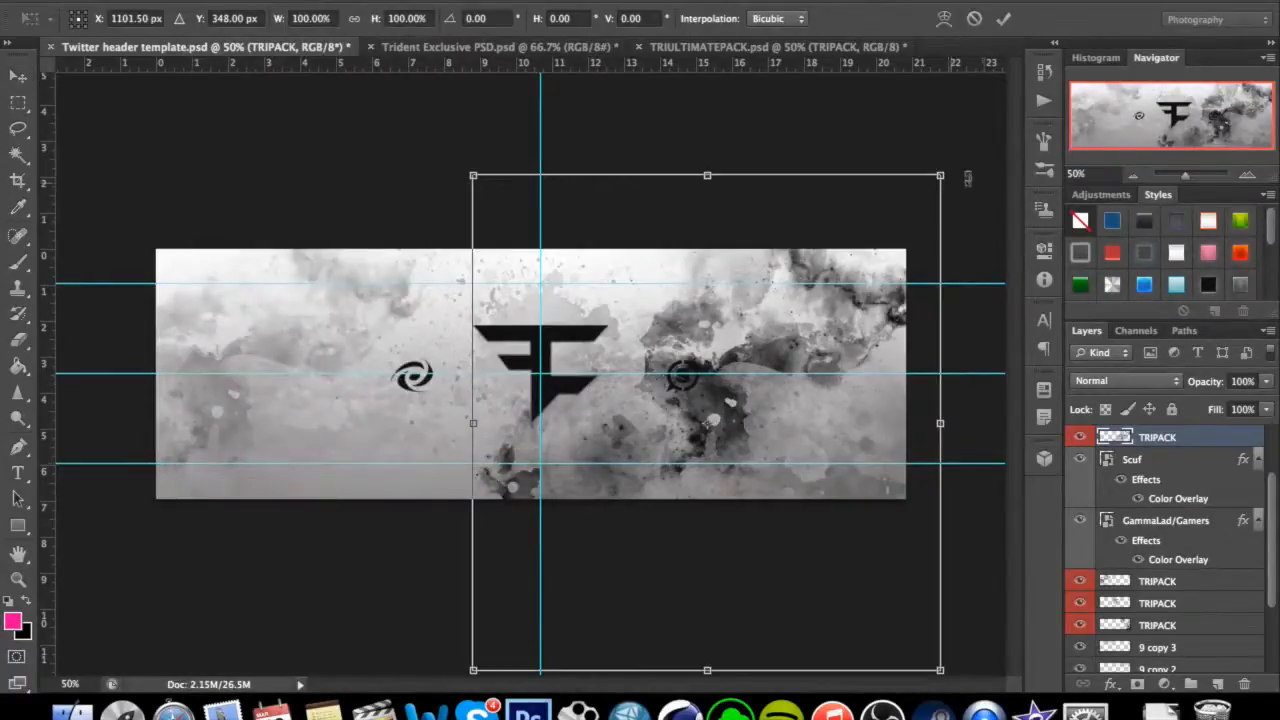
{"action": "left_click_drag", "start_coordinate": [973, 148], "coordinate": [990, 560]}
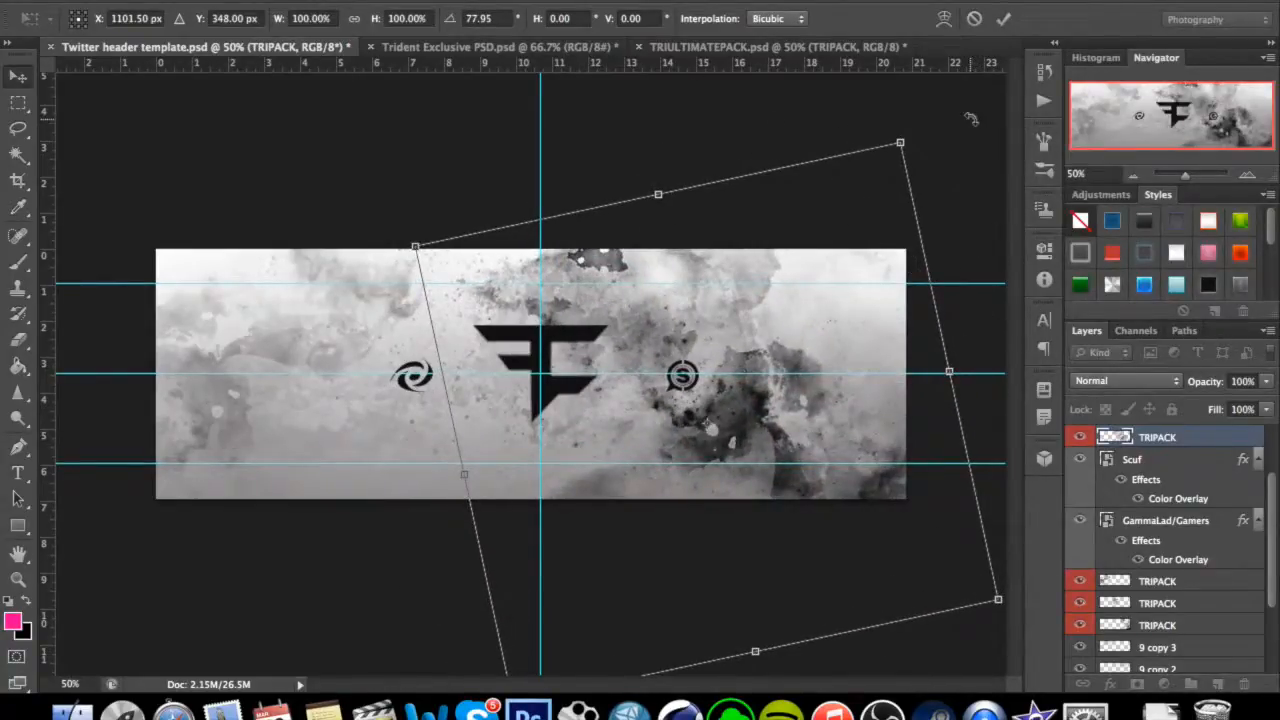
{"action": "key", "text": "Return"}
{"action": "left_click_drag", "start_coordinate": [776, 447], "coordinate": [848, 390]}
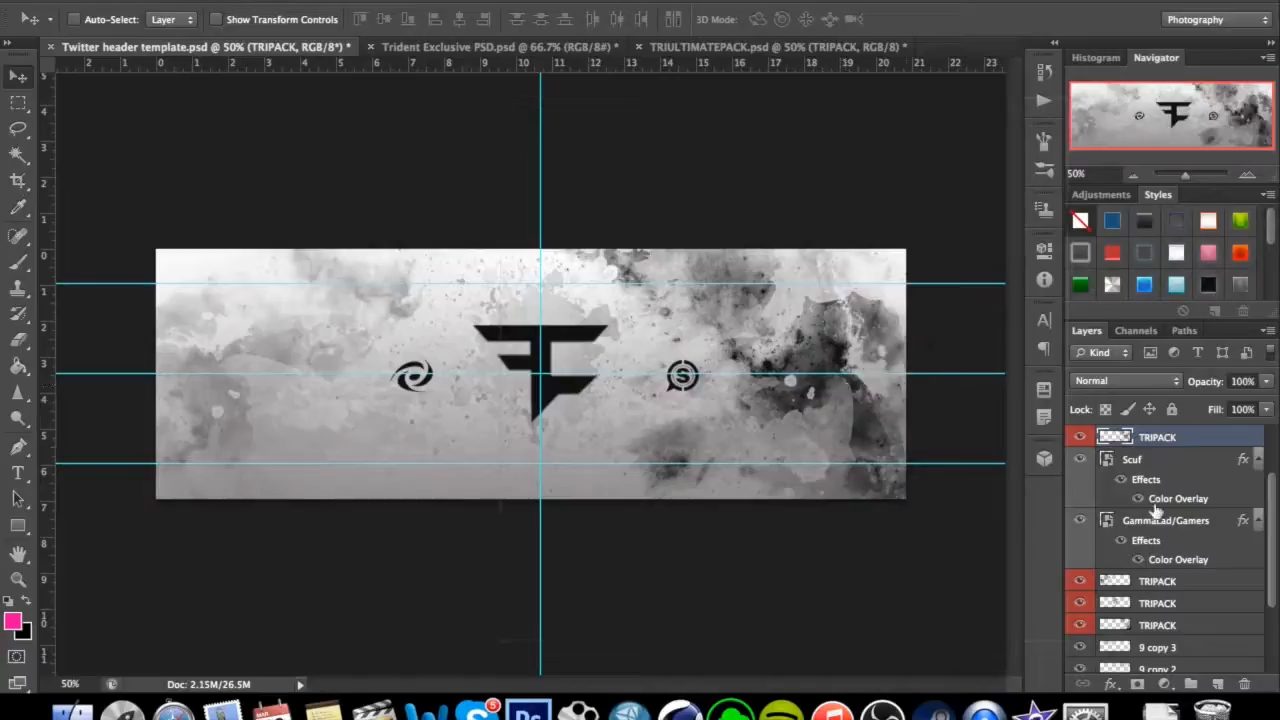
Erase the darkest areas of the new ink splash beyond the Scuf logo with a soft 146 px eraser at 0% hardness.
{"action": "left_click", "coordinate": [18, 339]}
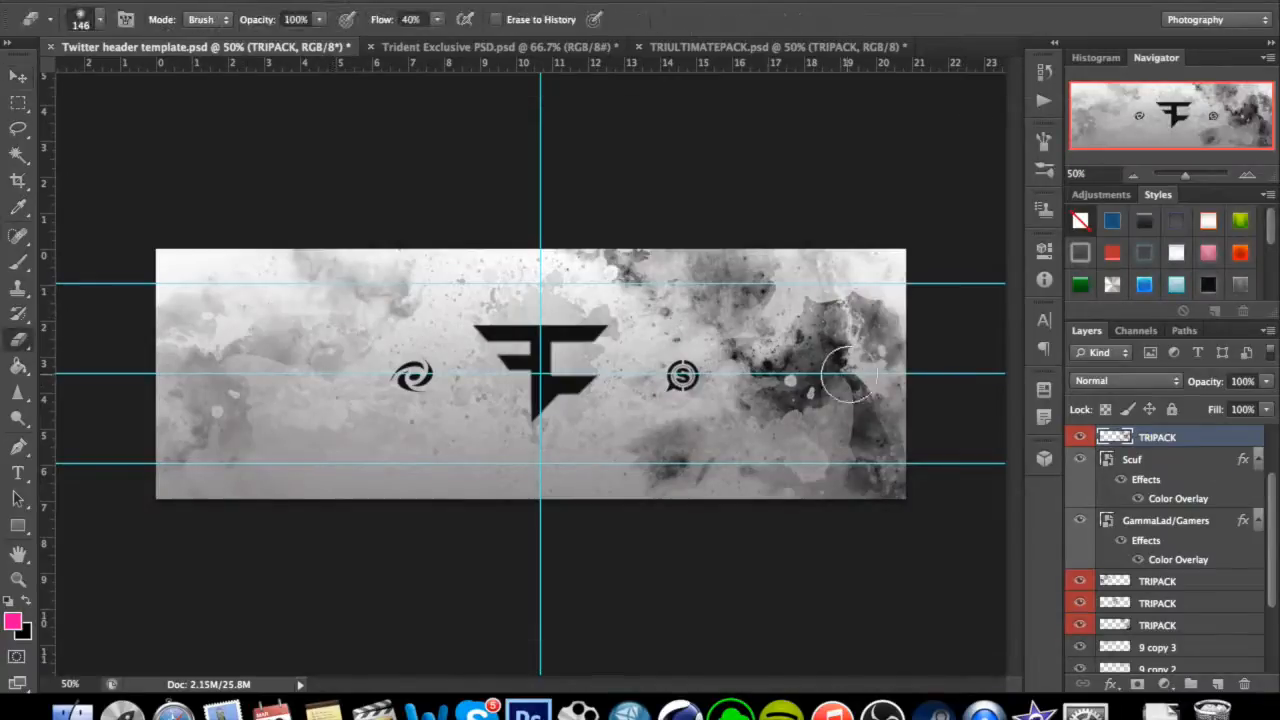
{"action": "left_click", "coordinate": [778, 404]}
{"action": "left_click", "coordinate": [796, 397]}
{"action": "left_click", "coordinate": [819, 374]}
{"action": "left_click", "coordinate": [827, 356]}
{"action": "left_click", "coordinate": [828, 325]}
{"action": "left_click", "coordinate": [768, 356]}
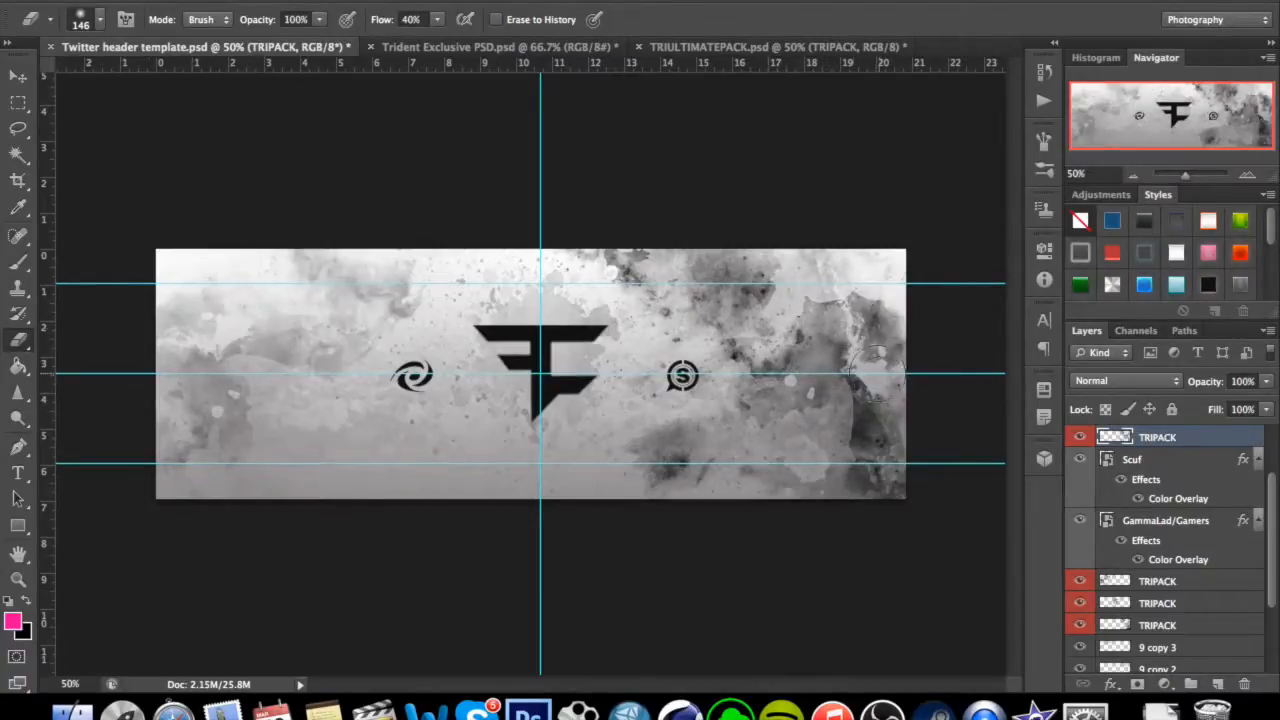
{"action": "left_click", "coordinate": [100, 20]}
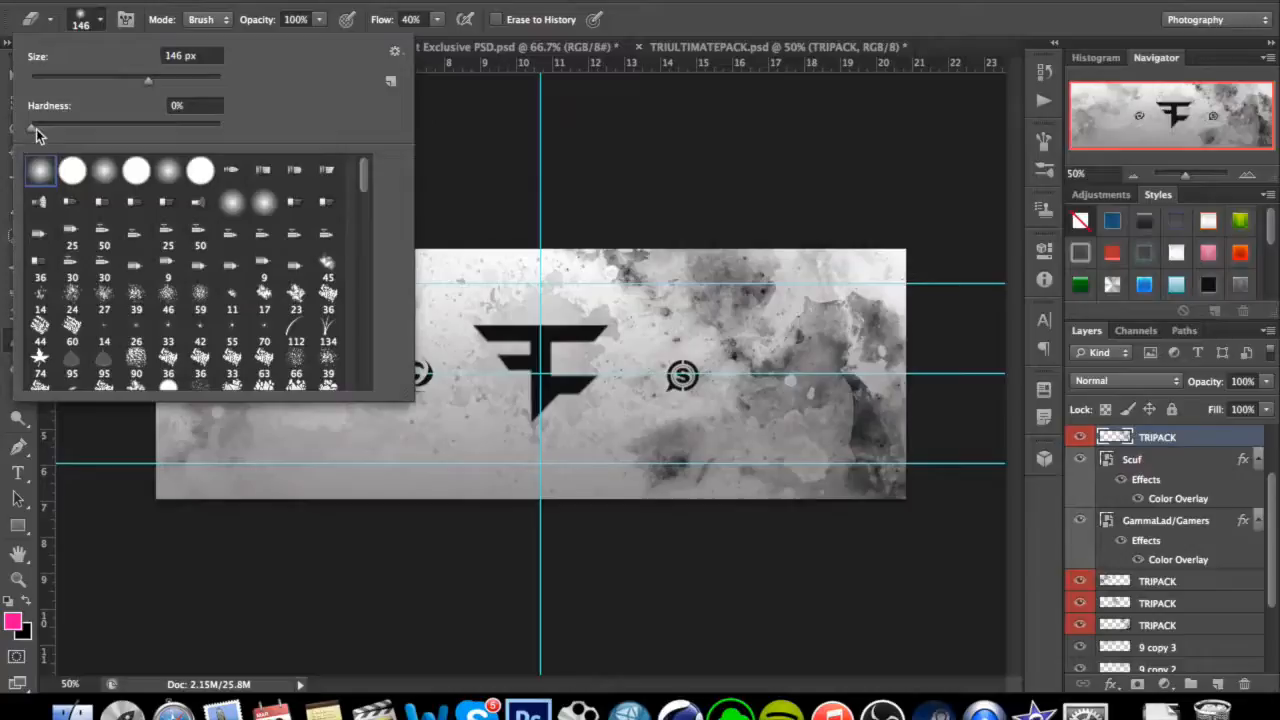
{"action": "left_click_drag", "start_coordinate": [37, 135], "coordinate": [30, 135]}
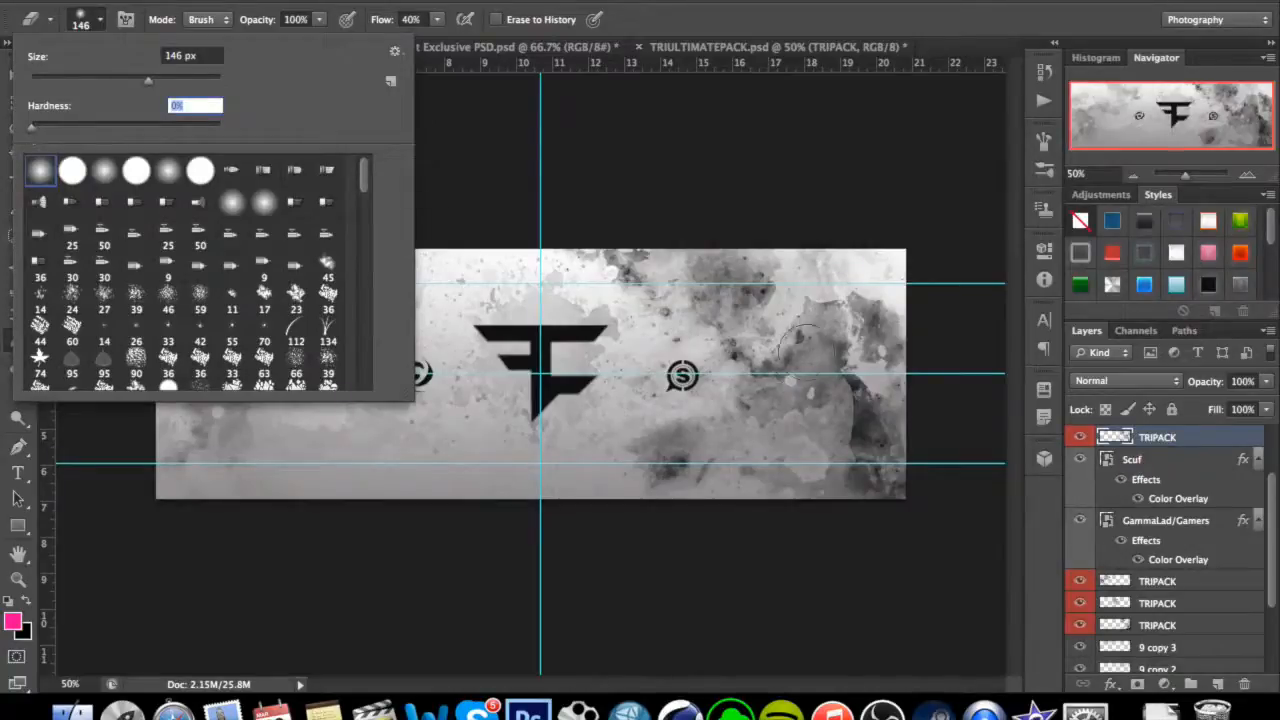
{"action": "left_click", "coordinate": [100, 20]}
Nudge the ink splash slightly upwards along the header's right side and reduce its layer opacity to 49%.
{"action": "left_click", "coordinate": [18, 76]}
{"action": "left_click_drag", "start_coordinate": [885, 440], "coordinate": [891, 428]}
{"action": "left_click", "coordinate": [1267, 381]}
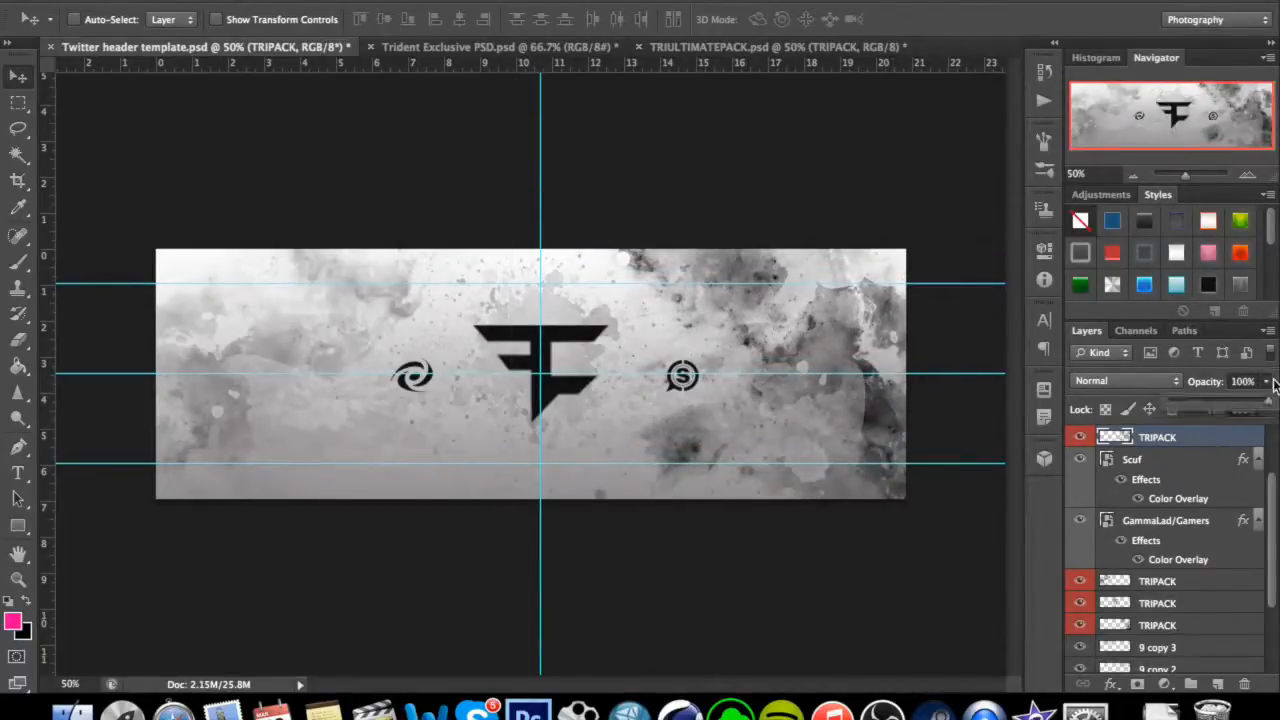
{"action": "left_click_drag", "start_coordinate": [1250, 398], "coordinate": [1221, 407]}
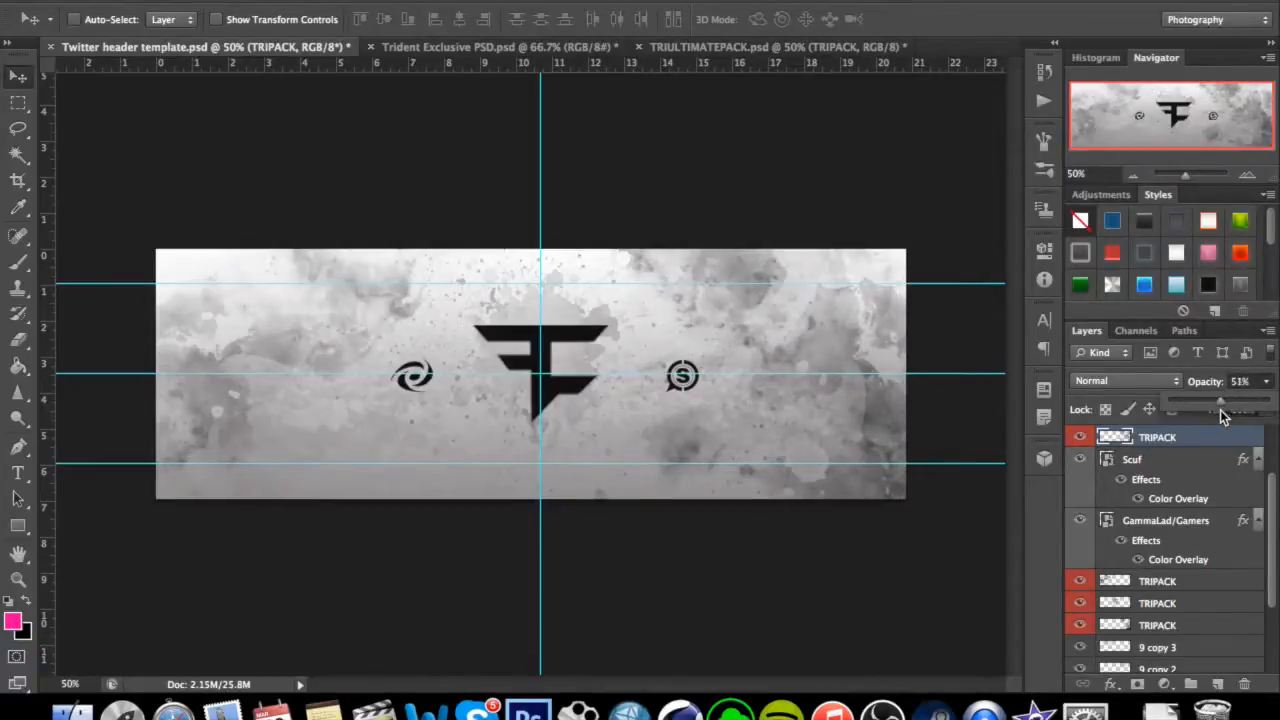
{"action": "left_click", "coordinate": [1276, 371]}
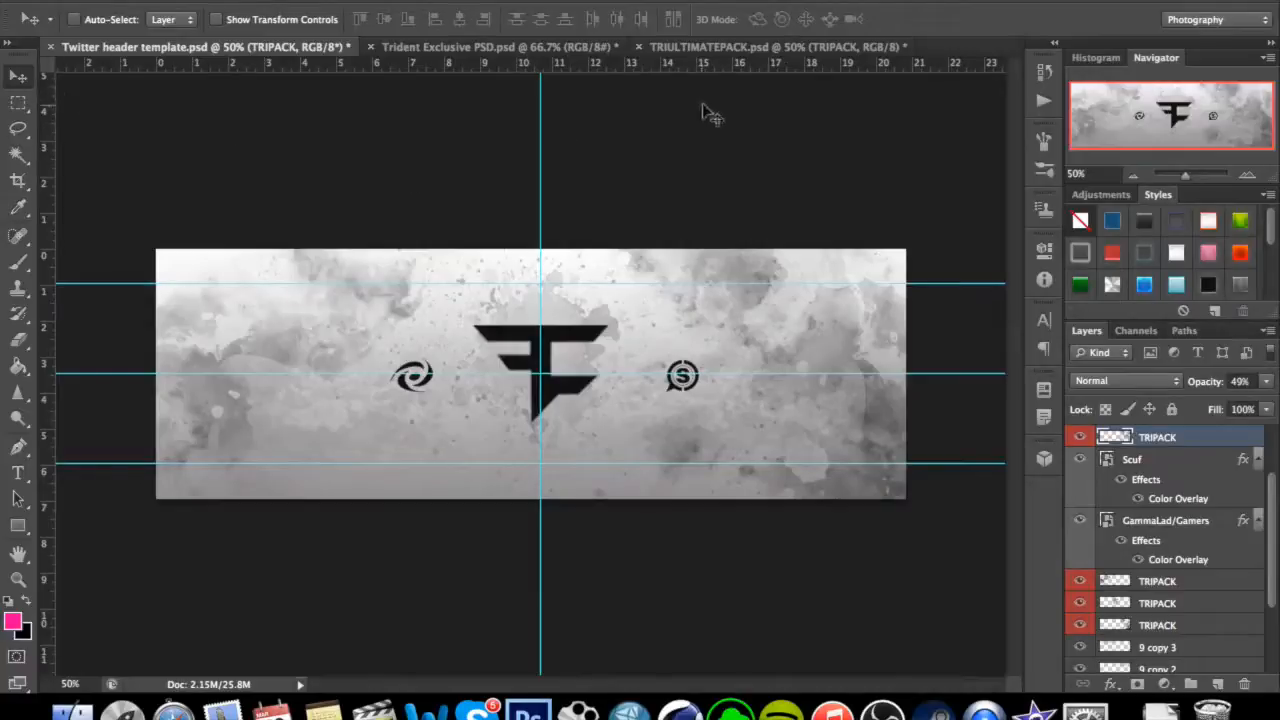
Browse the texture files and copy the Halftone 3 layer from Trident Exclusive PSD.psd into the header's upper-left corner.
{"action": "left_click", "coordinate": [733, 46]}
{"action": "scroll", "coordinate": [1240, 580], "scroll_direction": "up", "scroll_amount": 2}
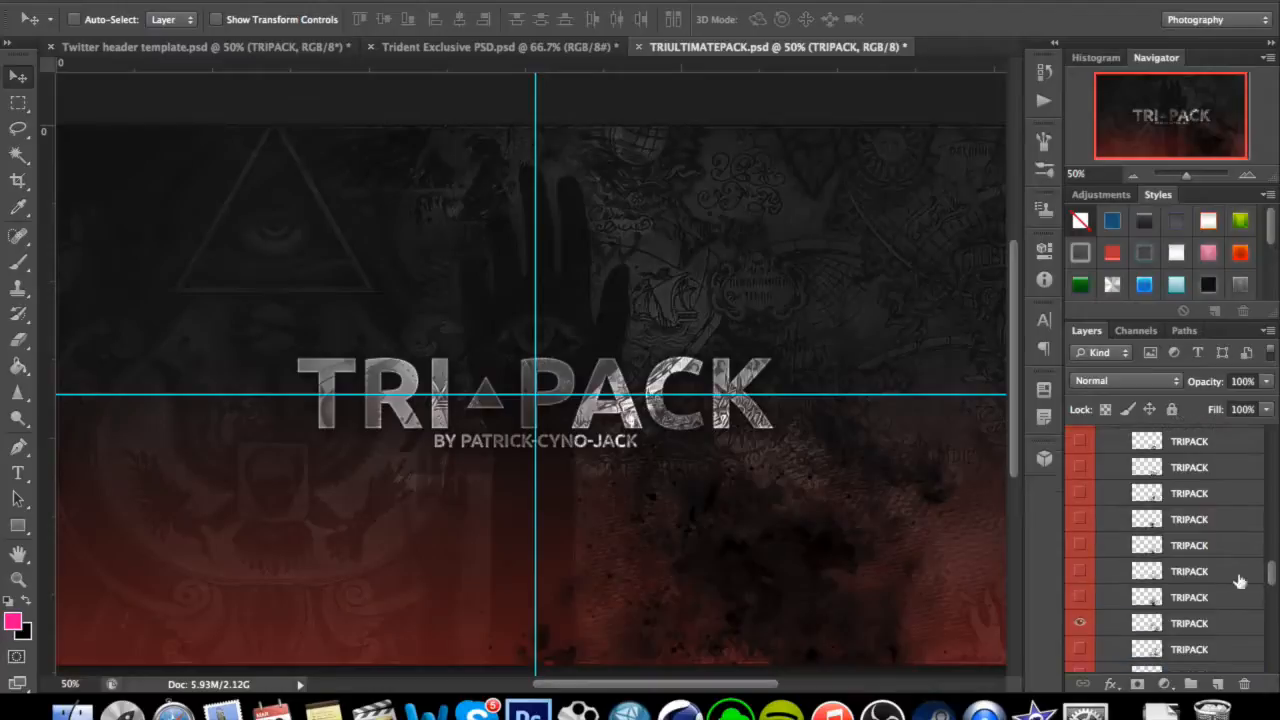
{"action": "mouse_move", "coordinate": [1276, 571]}
{"action": "left_mouse_down"}
{"action": "mouse_move", "coordinate": [1277, 428]}
{"action": "mouse_move", "coordinate": [1271, 665]}
{"action": "left_mouse_up"}
{"action": "left_click", "coordinate": [578, 45]}
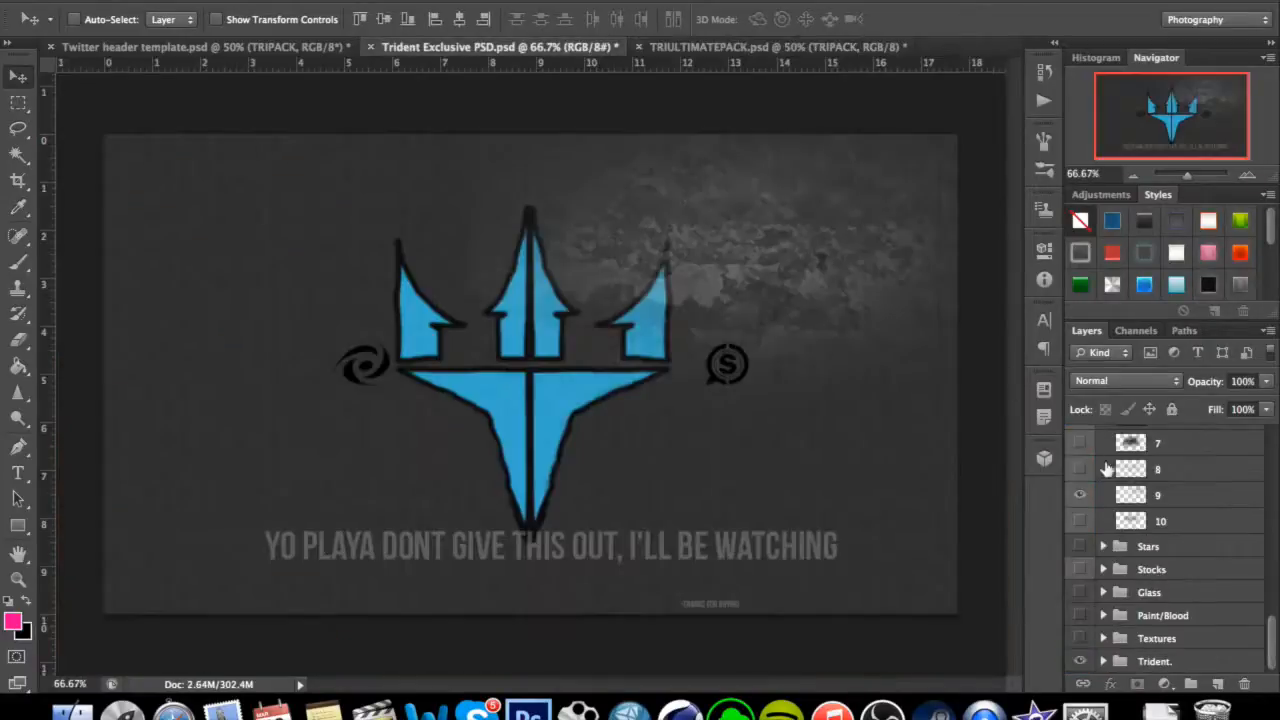
{"action": "scroll", "coordinate": [1138, 519], "scroll_direction": "up", "scroll_amount": 10}
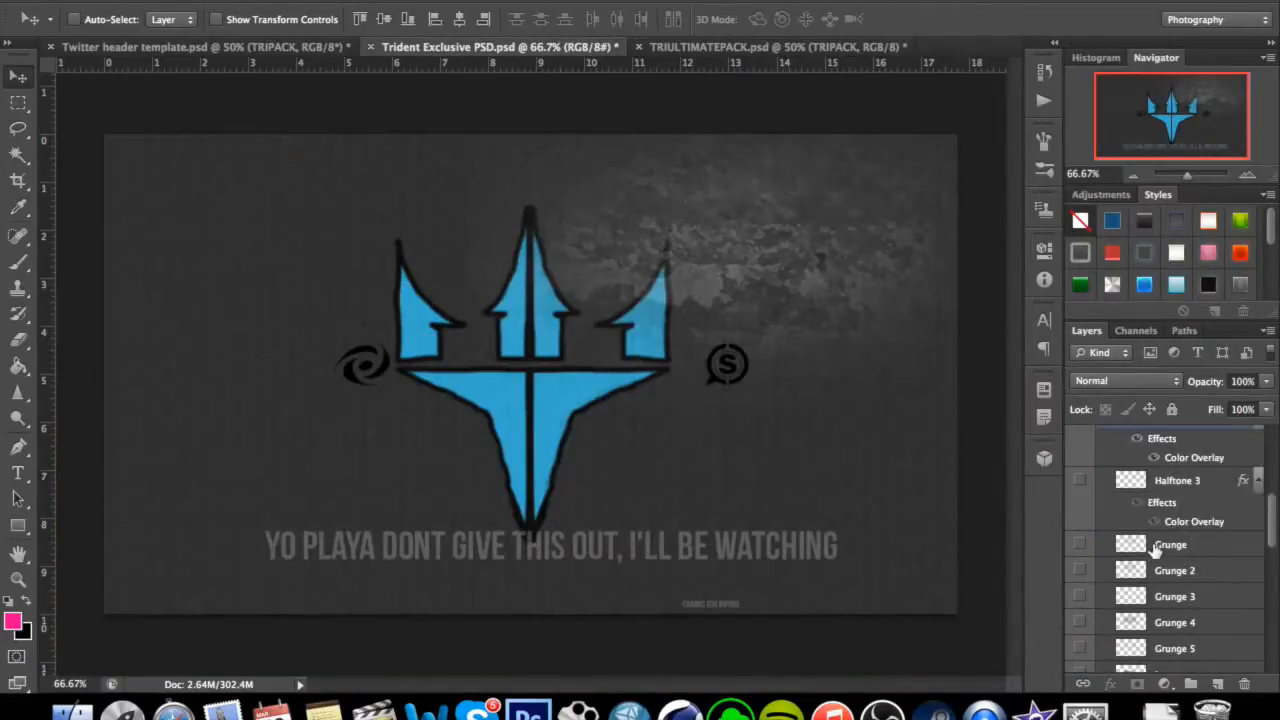
{"action": "scroll", "coordinate": [1160, 550], "scroll_direction": "up", "scroll_amount": 1}
{"action": "left_click", "coordinate": [1130, 575]}
{"action": "left_click", "coordinate": [1079, 577]}
{"action": "left_click_drag", "start_coordinate": [858, 450], "coordinate": [252, 308]}
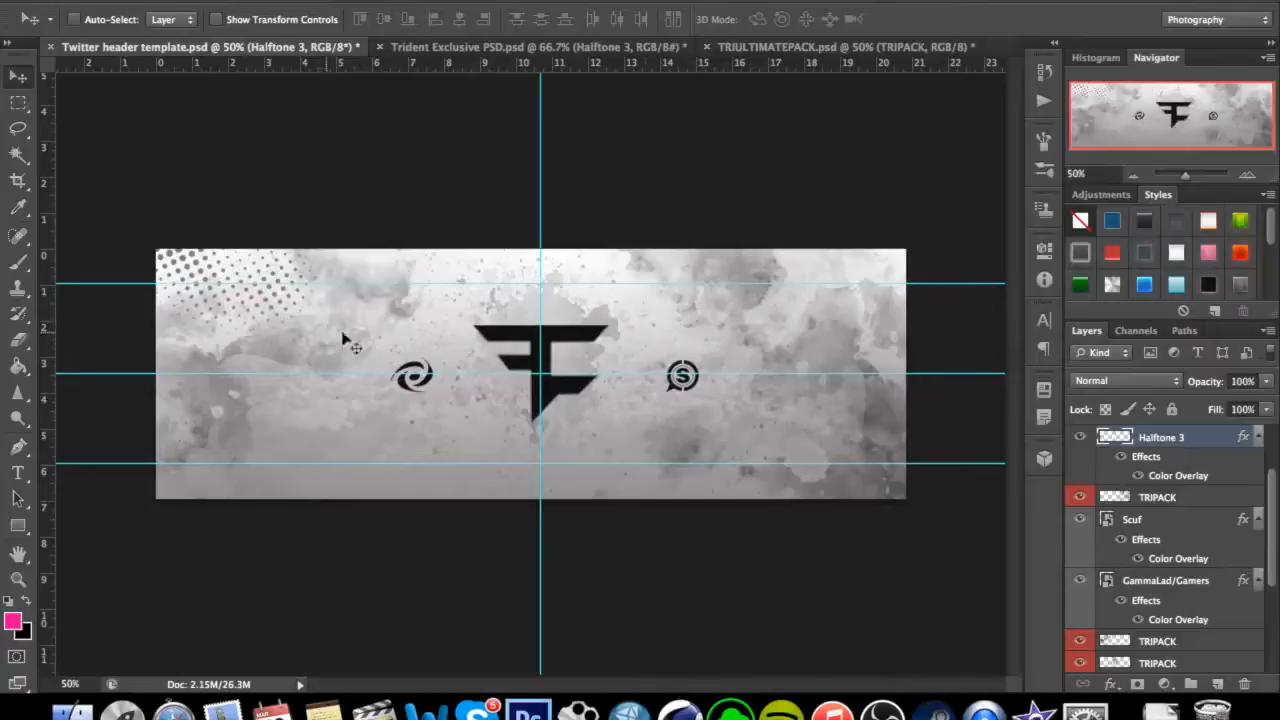
Reduce the Halftone 3 layer's opacity to 22%.
{"action": "left_click", "coordinate": [1266, 384]}
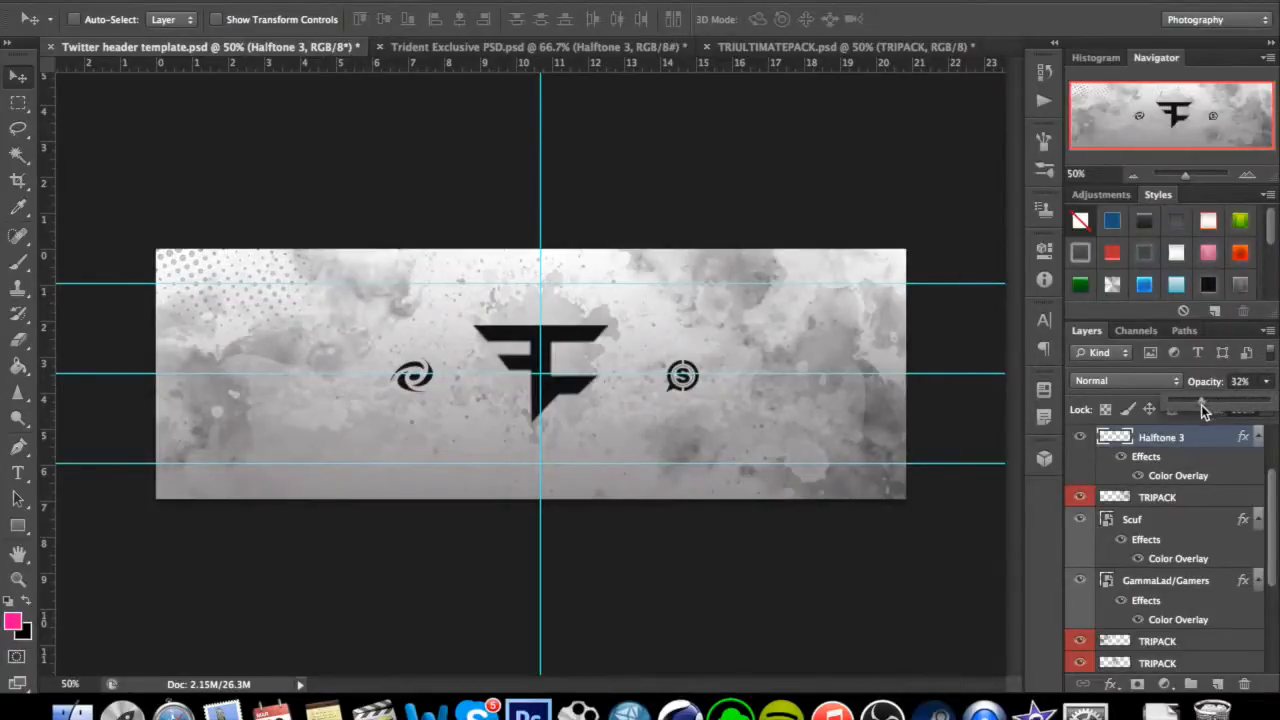
{"action": "left_click_drag", "start_coordinate": [1201, 405], "coordinate": [1192, 408]}
{"action": "left_click", "coordinate": [1276, 388]}
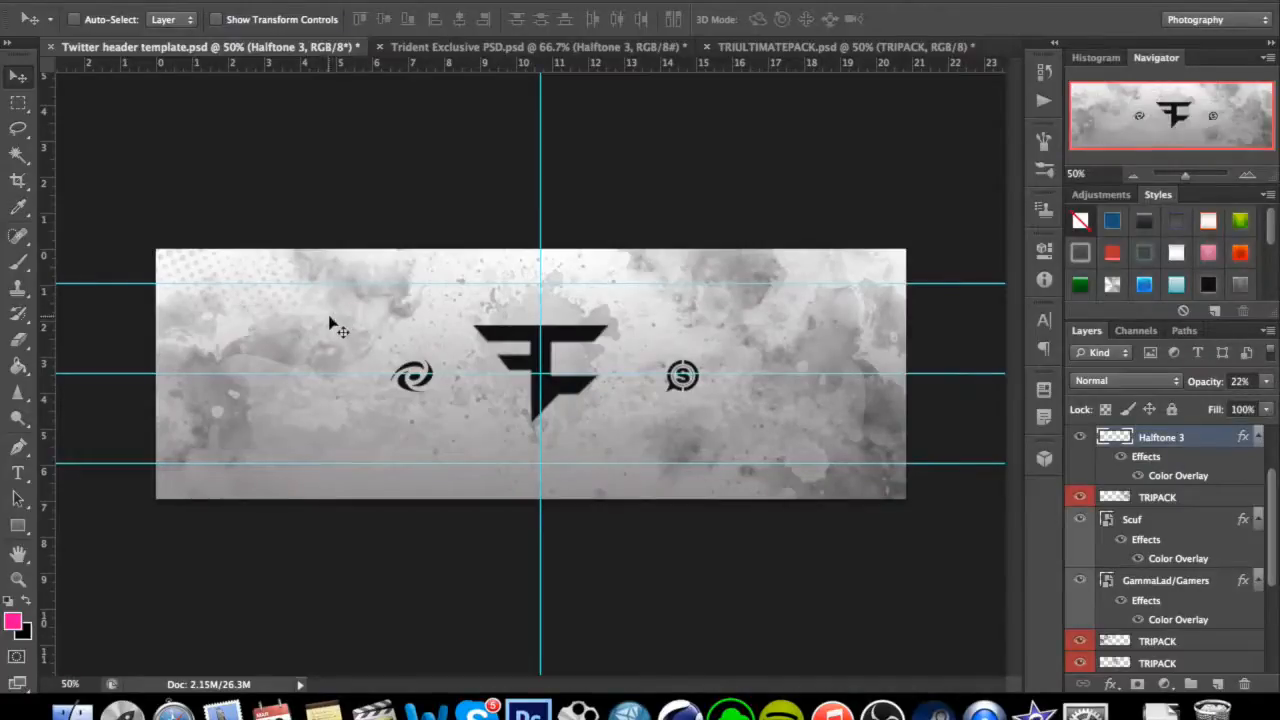
Duplicate the halftone layer twice, reposition the copies on the header, and set the second copy's opacity to 10%.
{"action": "key", "text": "super+j"}
{"action": "left_click_drag", "start_coordinate": [271, 315], "coordinate": [392, 424]}
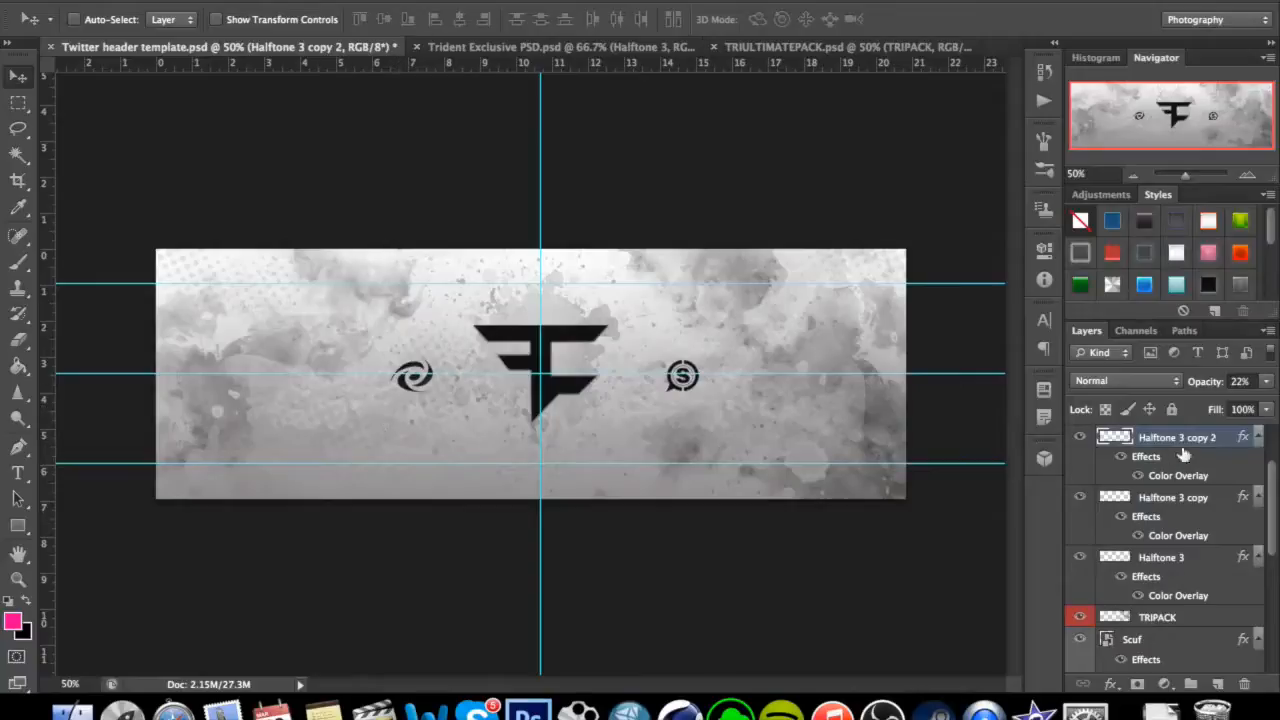
{"action": "left_click", "coordinate": [1264, 384]}
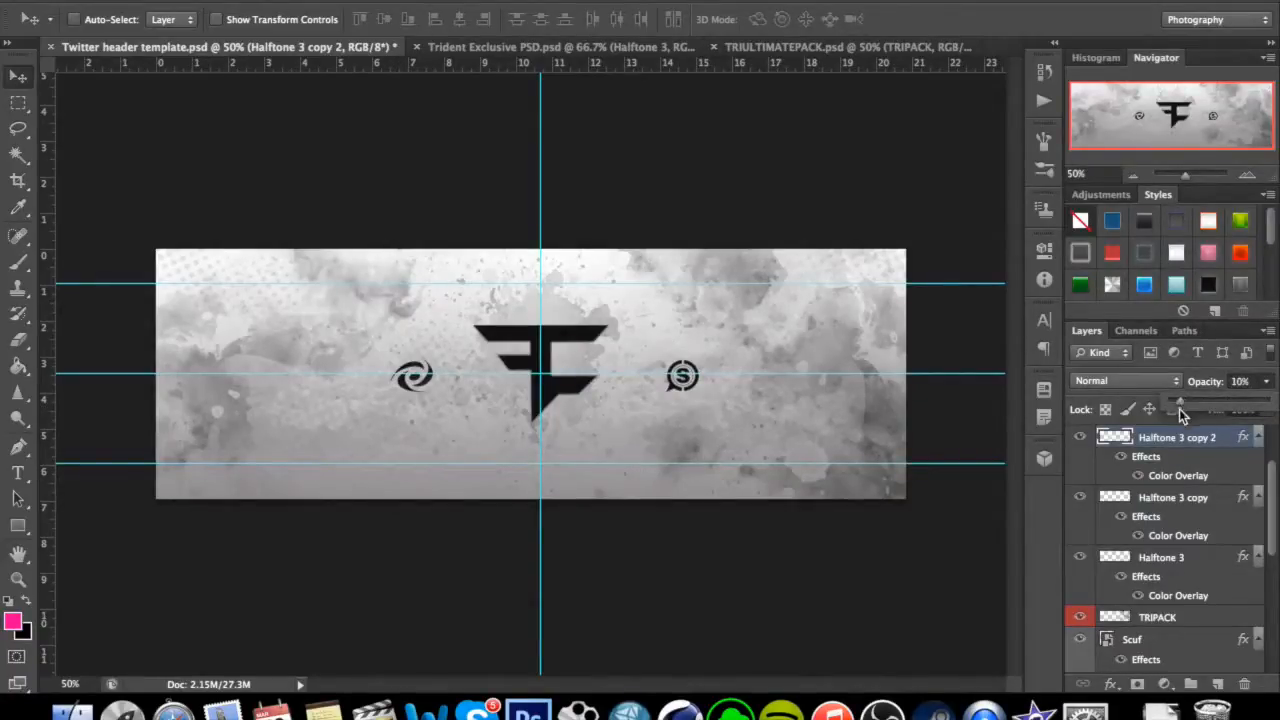
{"action": "left_click", "coordinate": [1267, 385]}
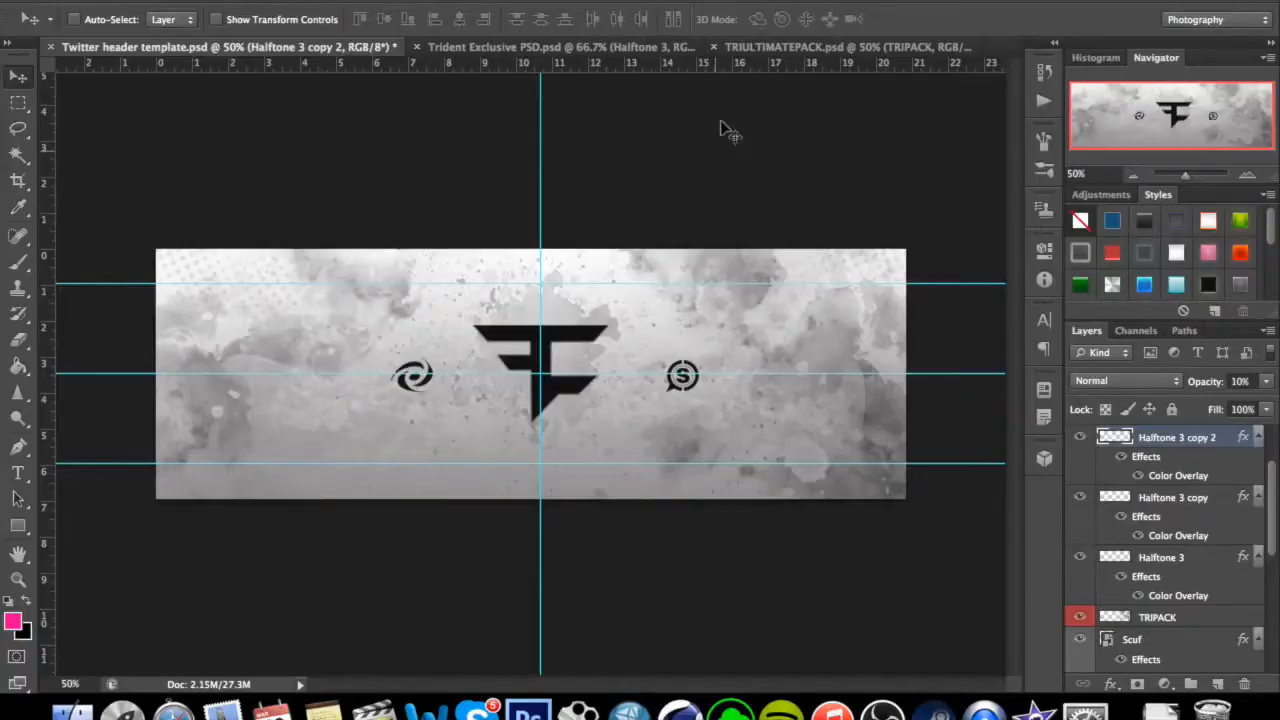
{"action": "left_click", "coordinate": [659, 47]}
{"action": "left_click_drag", "start_coordinate": [1082, 627], "coordinate": [1104, 474]}
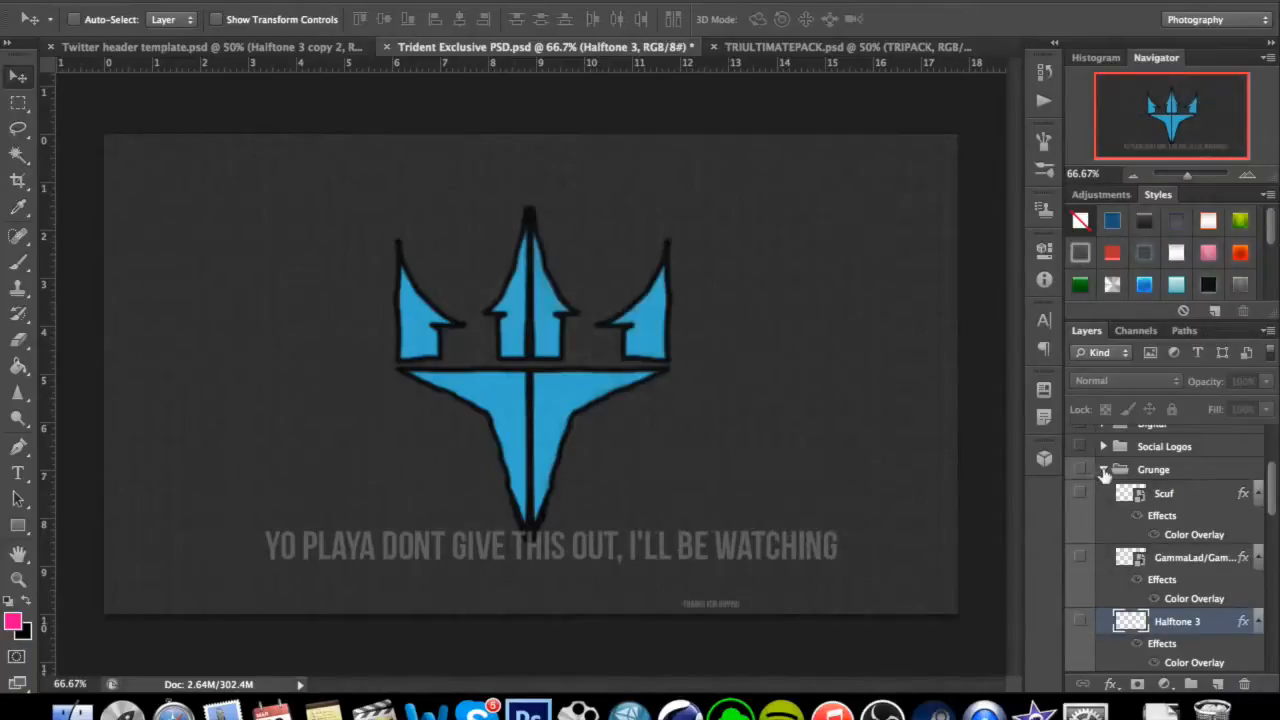
{"action": "left_click", "coordinate": [1104, 471]}
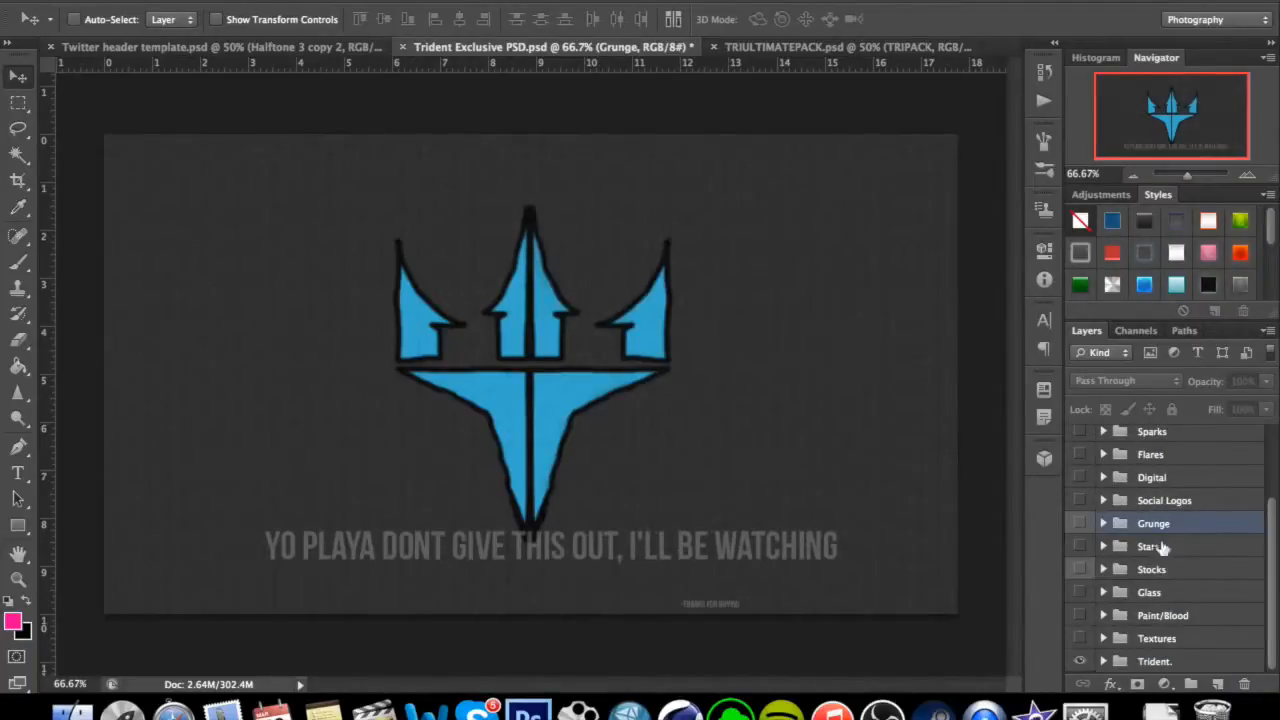
{"action": "scroll", "coordinate": [1155, 558], "scroll_direction": "up", "scroll_amount": 3}
{"action": "left_click", "coordinate": [343, 49]}
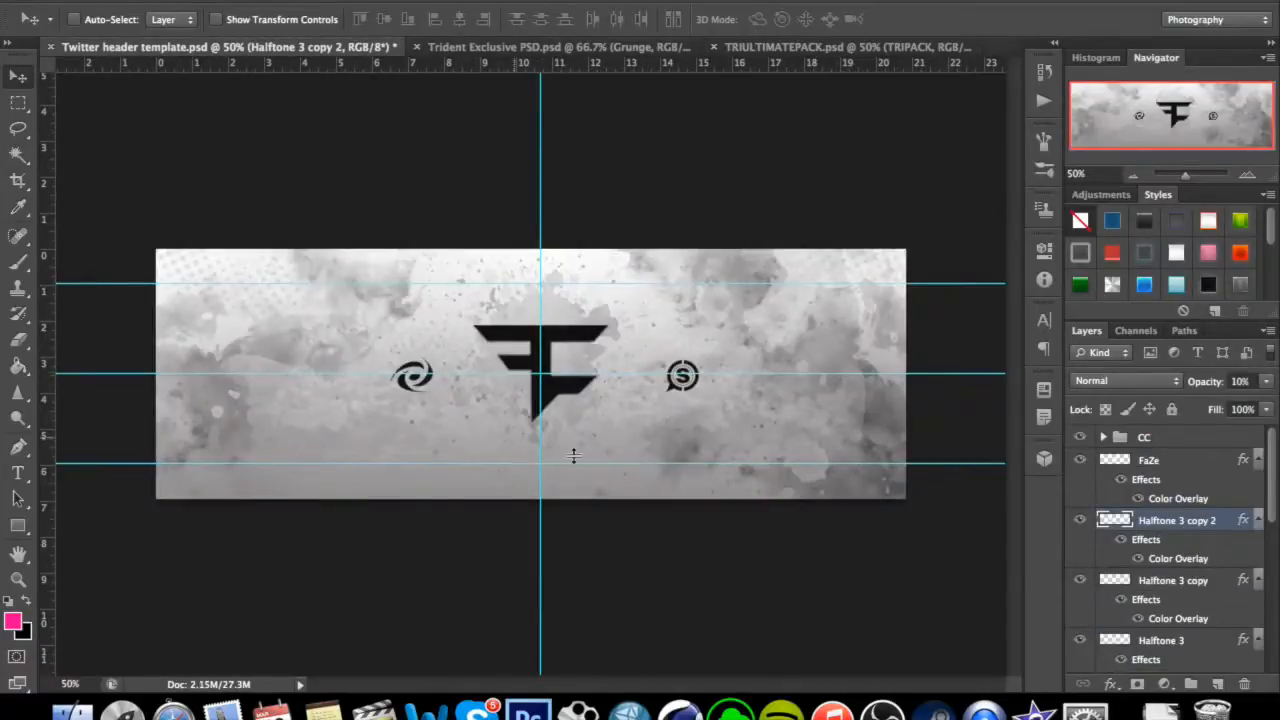
Add a new empty layer directly above Halftone 3 copy 2, beneath the FaZe logo layer.
{"action": "left_click", "coordinate": [1197, 583]}
{"action": "left_click", "coordinate": [1197, 523]}
{"action": "left_click", "coordinate": [1218, 685]}
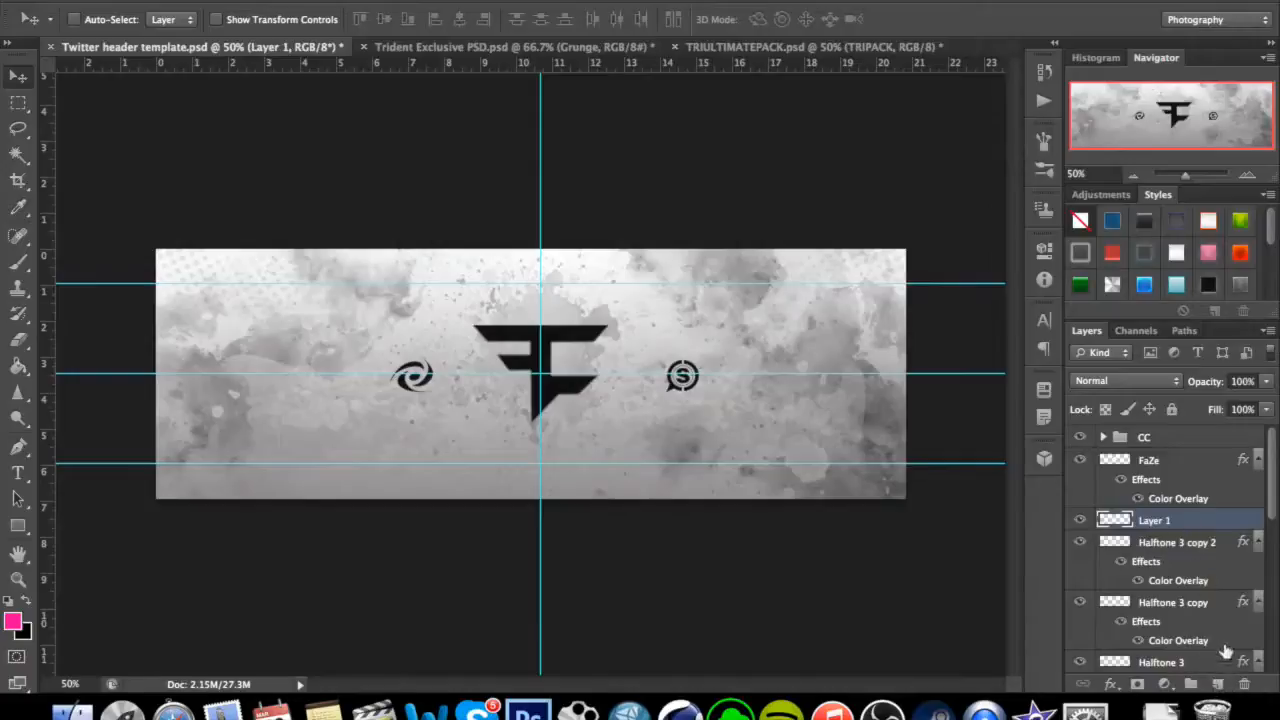
{"action": "left_click", "coordinate": [1084, 521]}
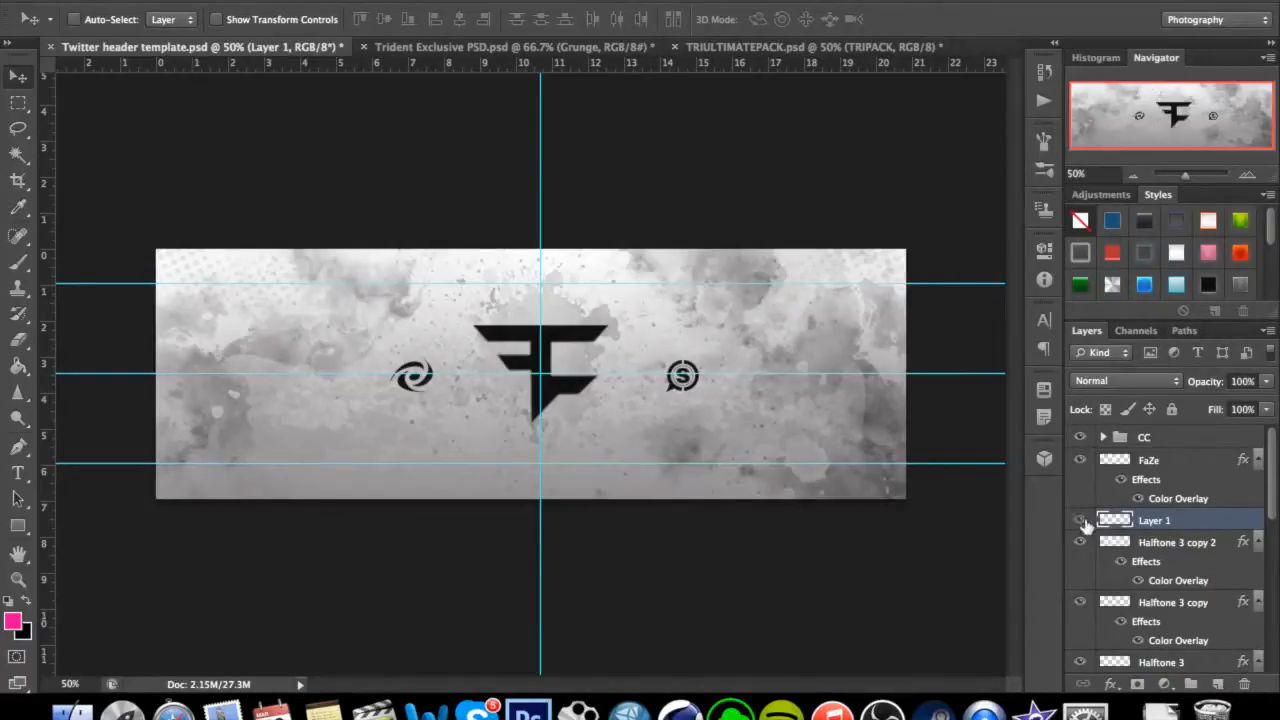
Choose the splatter brush preset labelled 1486 and set its size to 416 px.
{"action": "left_click", "coordinate": [20, 268]}
{"action": "left_click", "coordinate": [15, 270]}
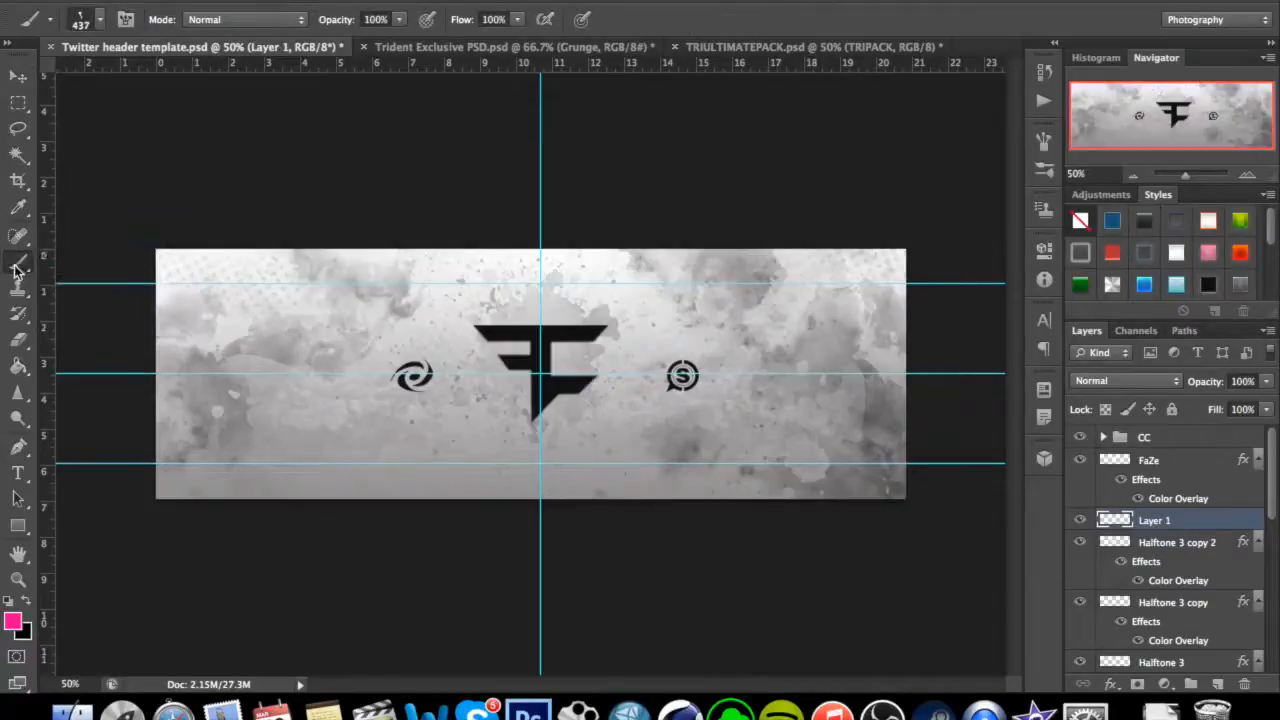
{"action": "left_click", "coordinate": [104, 22]}
{"action": "scroll", "coordinate": [370, 200], "scroll_direction": "down", "scroll_amount": 6}
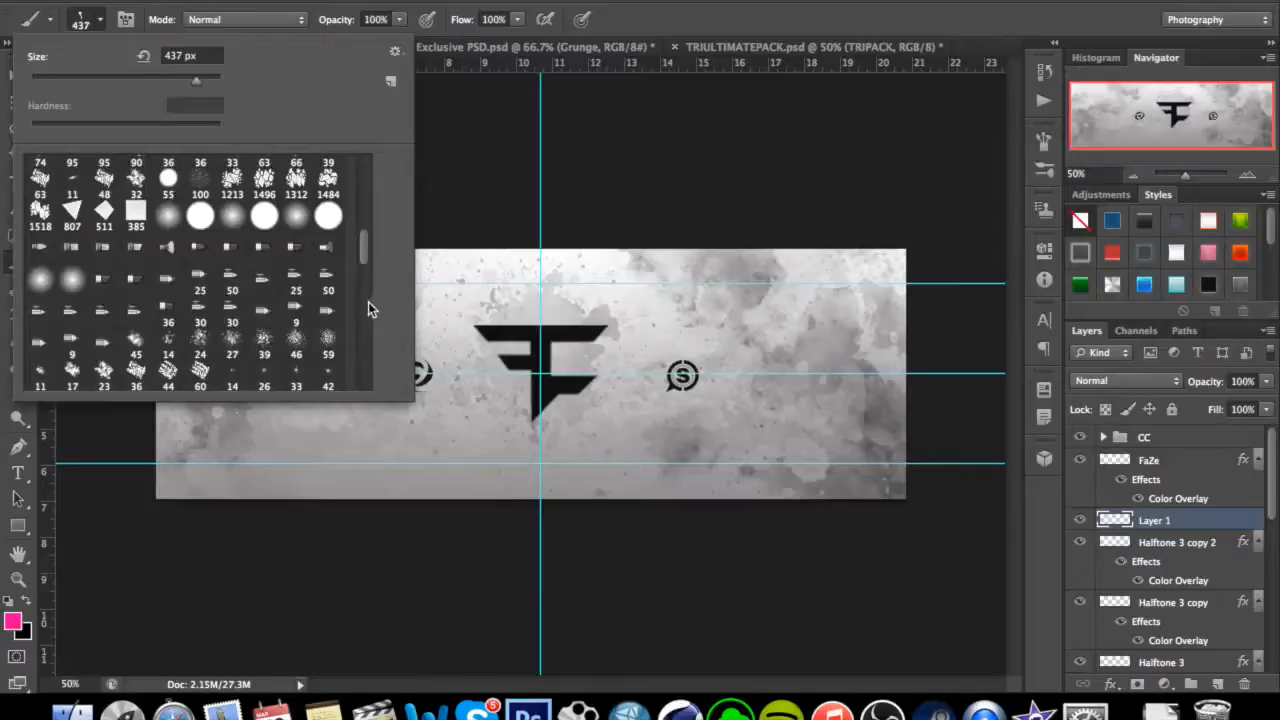
{"action": "scroll", "coordinate": [365, 300], "scroll_direction": "down", "scroll_amount": 8}
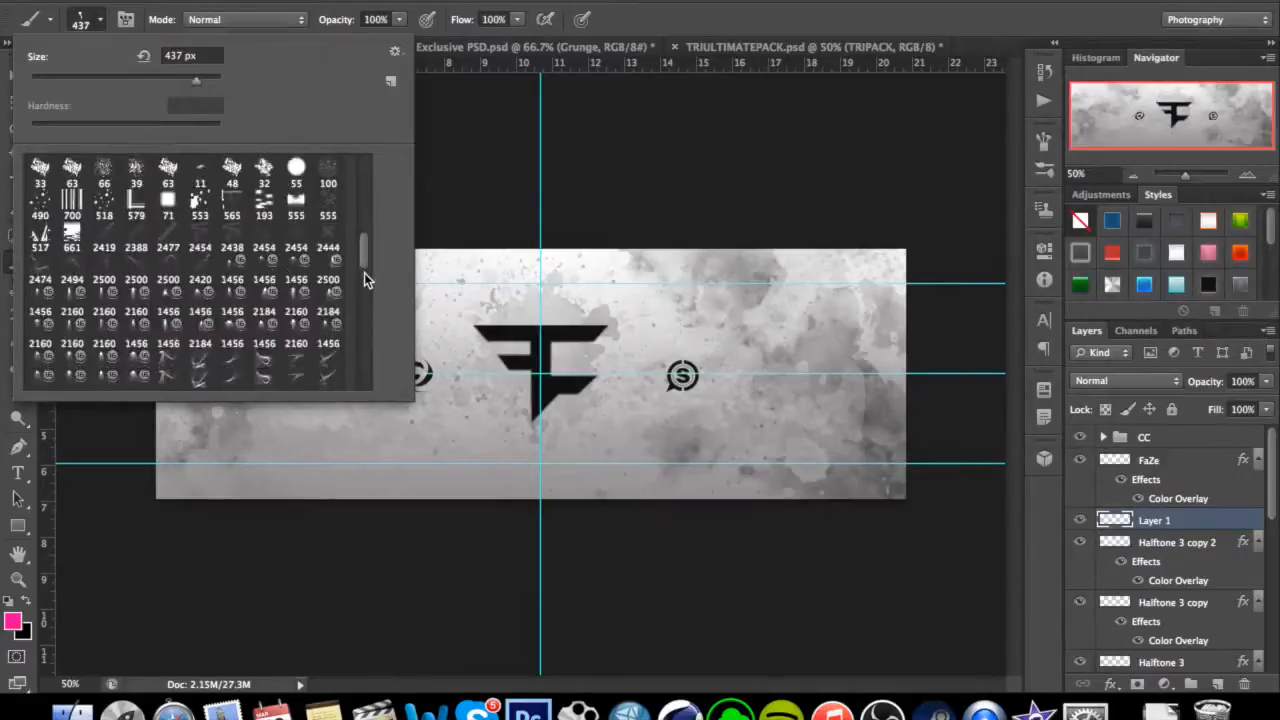
{"action": "scroll", "coordinate": [365, 292], "scroll_direction": "down", "scroll_amount": 8}
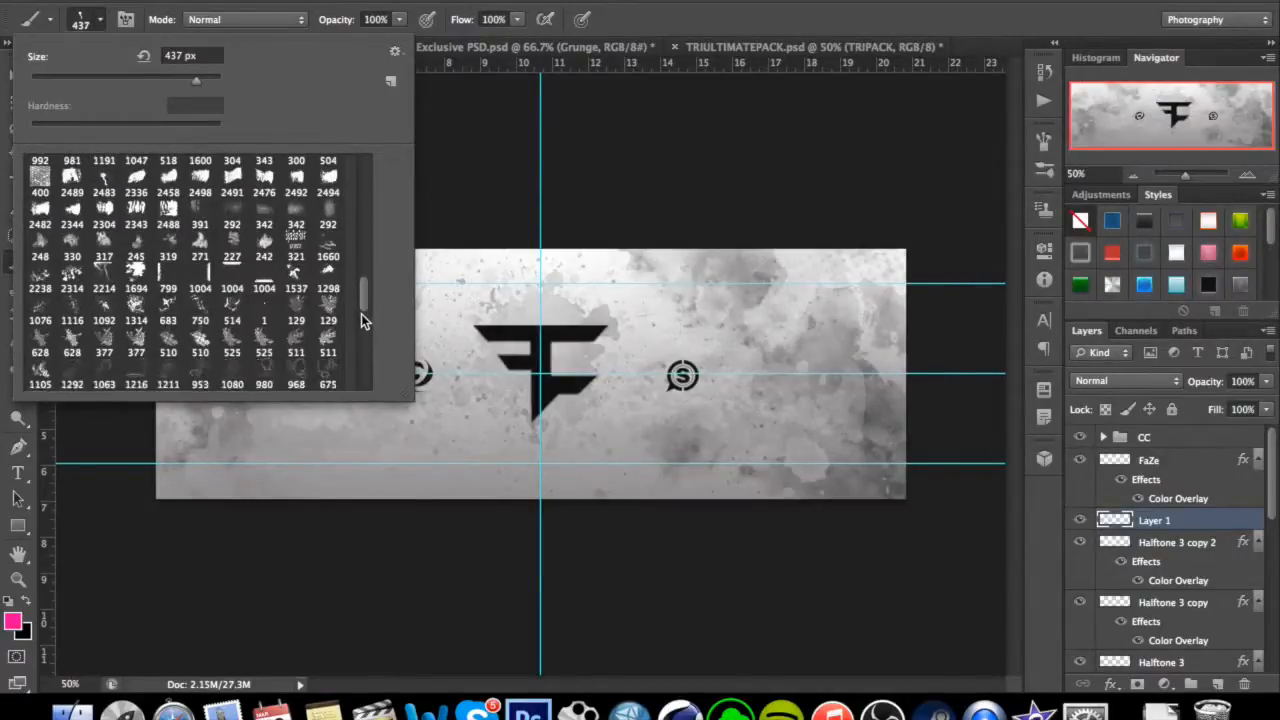
{"action": "scroll", "coordinate": [361, 314], "scroll_direction": "up", "scroll_amount": 1}
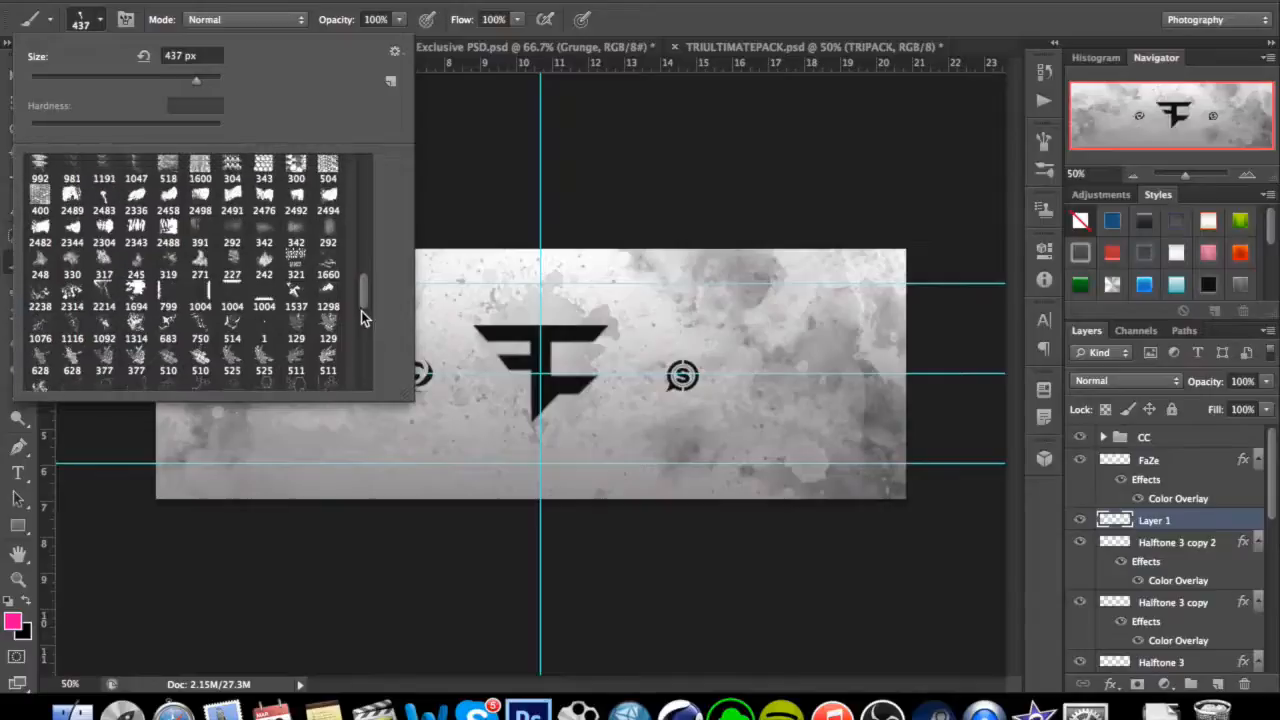
{"action": "scroll", "coordinate": [362, 310], "scroll_direction": "down", "scroll_amount": 2}
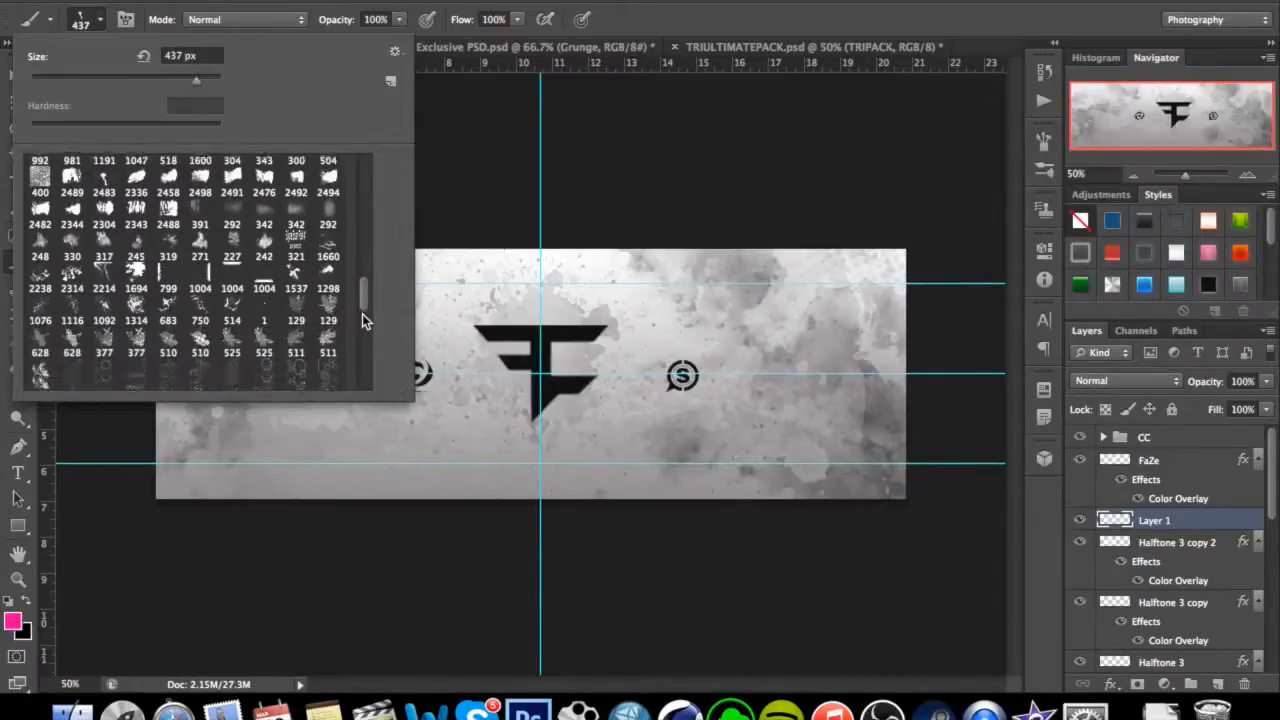
{"action": "scroll", "coordinate": [362, 319], "scroll_direction": "down", "scroll_amount": 5}
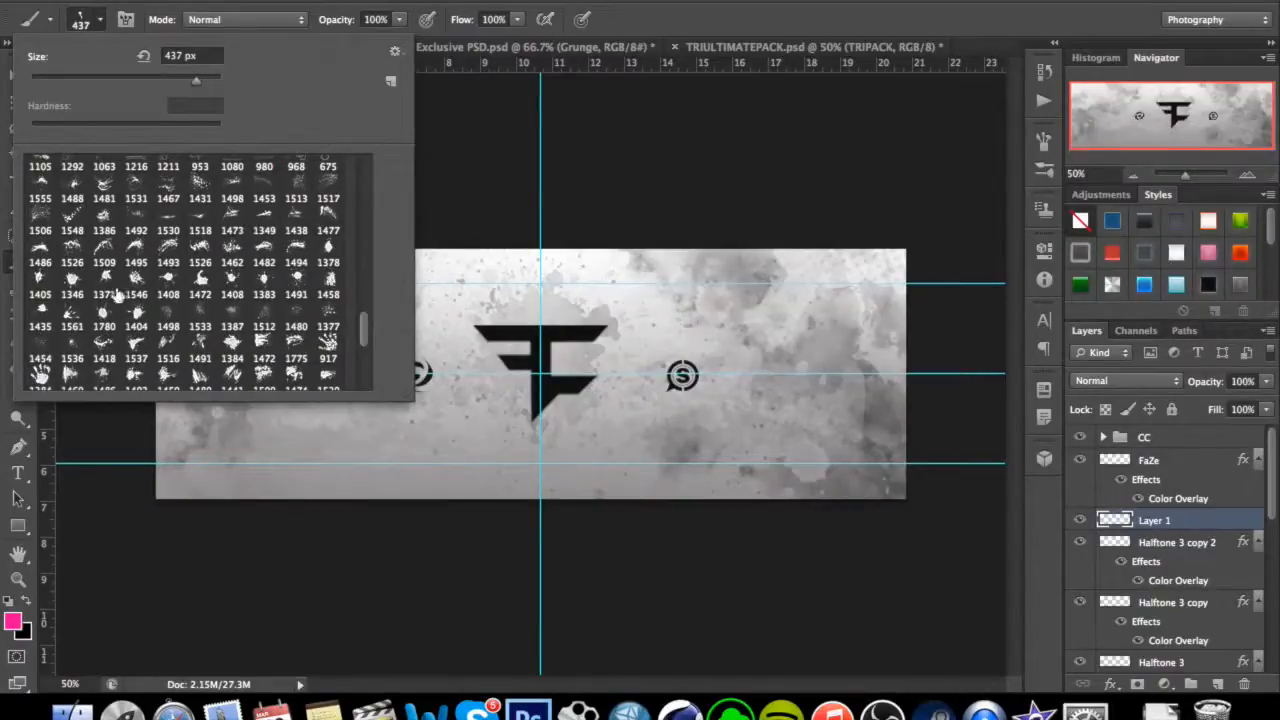
{"action": "scroll", "coordinate": [135, 350], "scroll_direction": "down", "scroll_amount": 1}
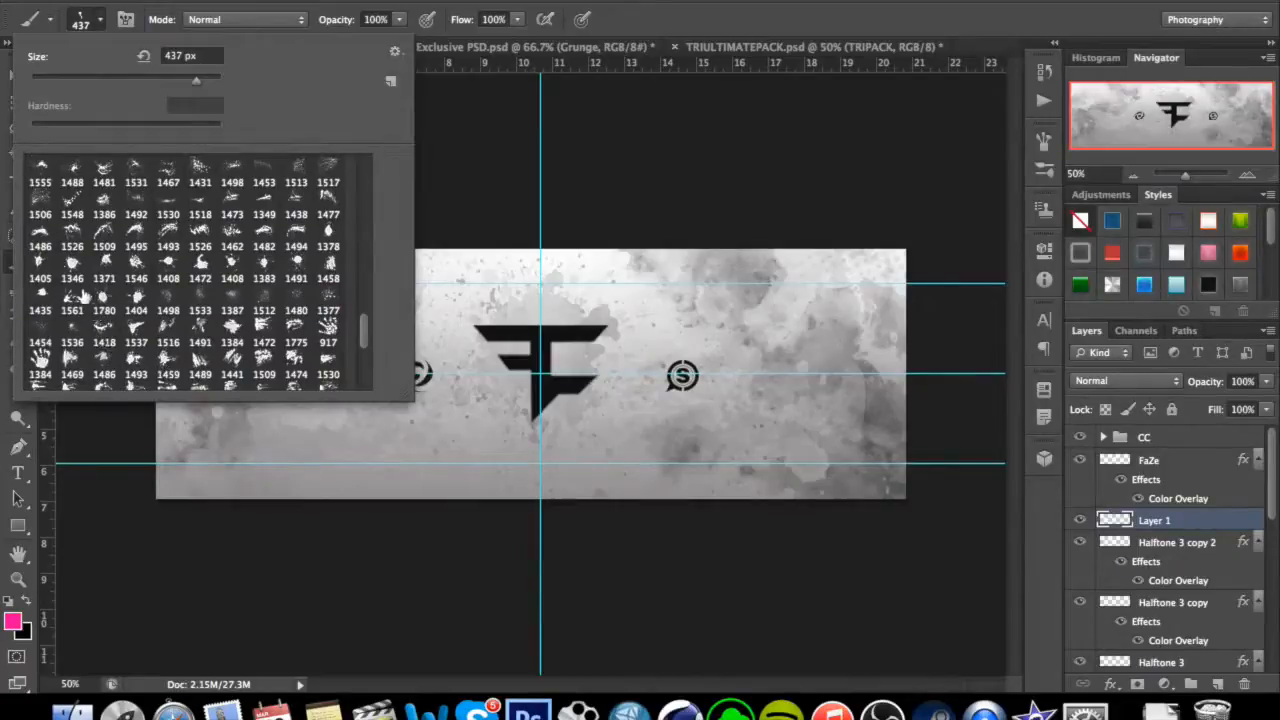
{"action": "left_click", "coordinate": [42, 240]}
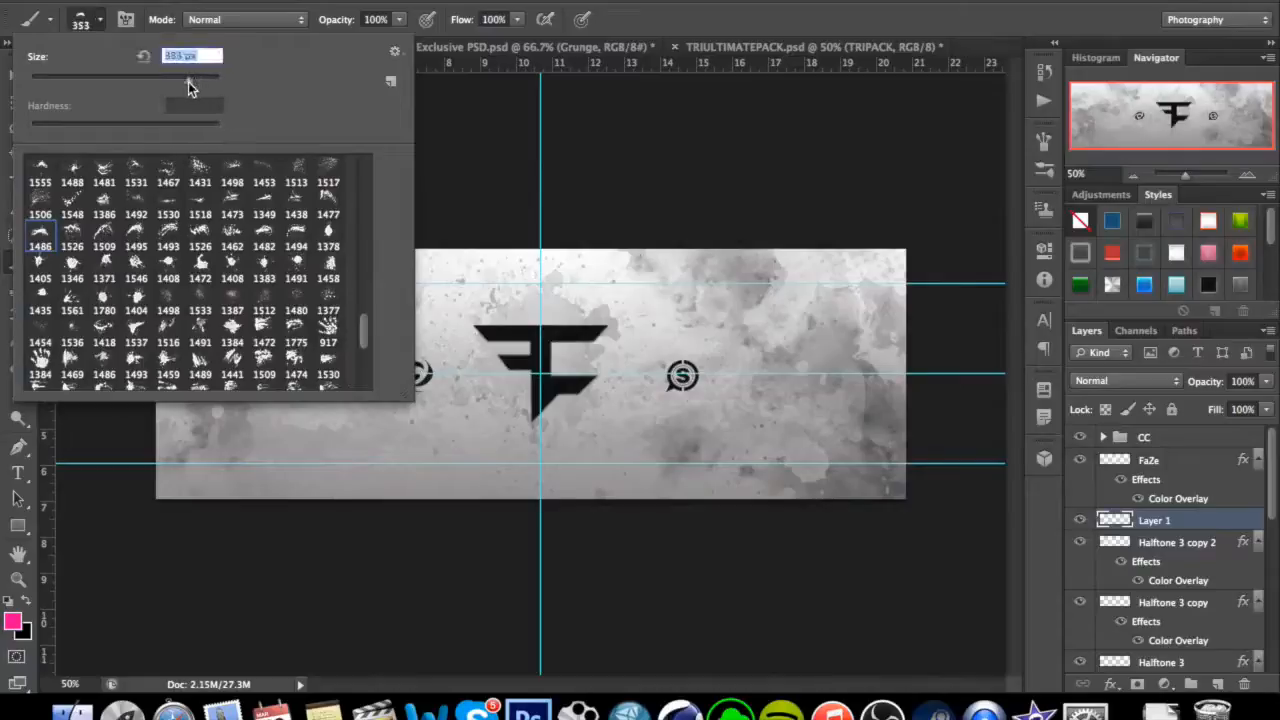
{"action": "left_click", "coordinate": [111, 25]}
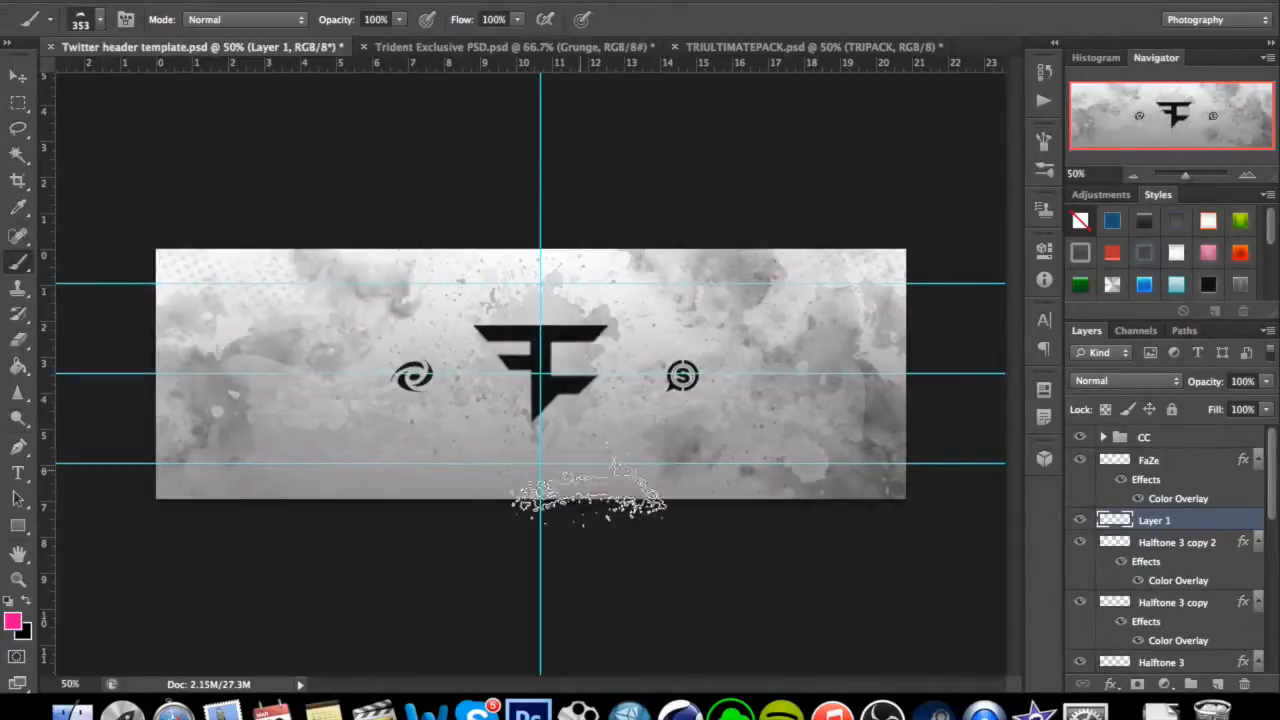
{"action": "left_click", "coordinate": [100, 20]}
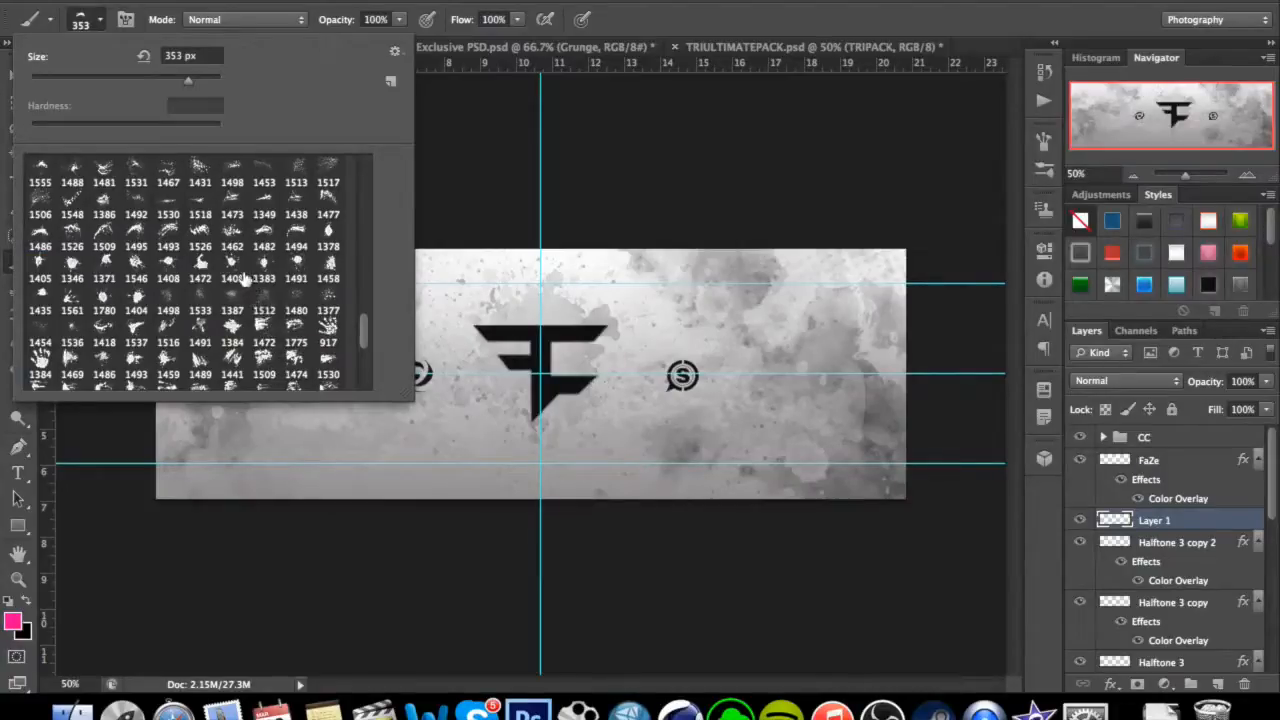
{"action": "left_click_drag", "start_coordinate": [190, 81], "coordinate": [194, 76]}
{"action": "left_click", "coordinate": [84, 26]}
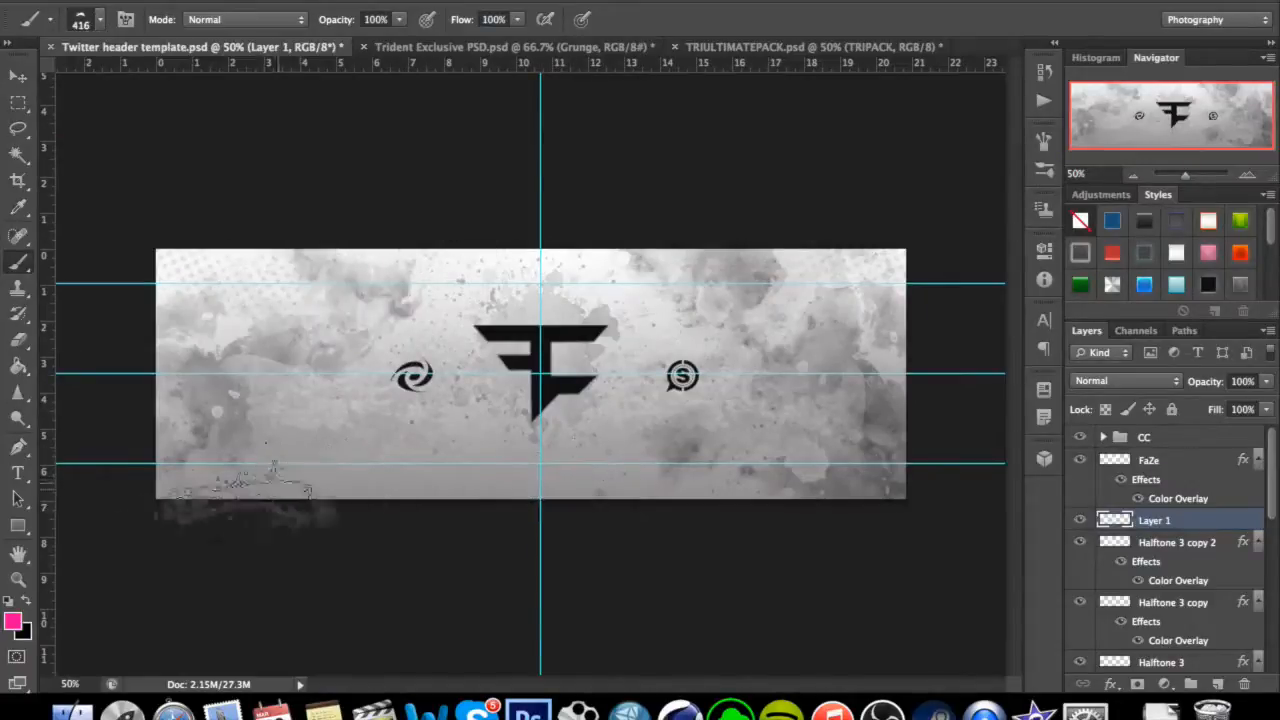
Set the foreground colour to a light grey and stamp the splatter brush over the header's top edge on Layer 1.
{"action": "left_click", "coordinate": [14, 626]}
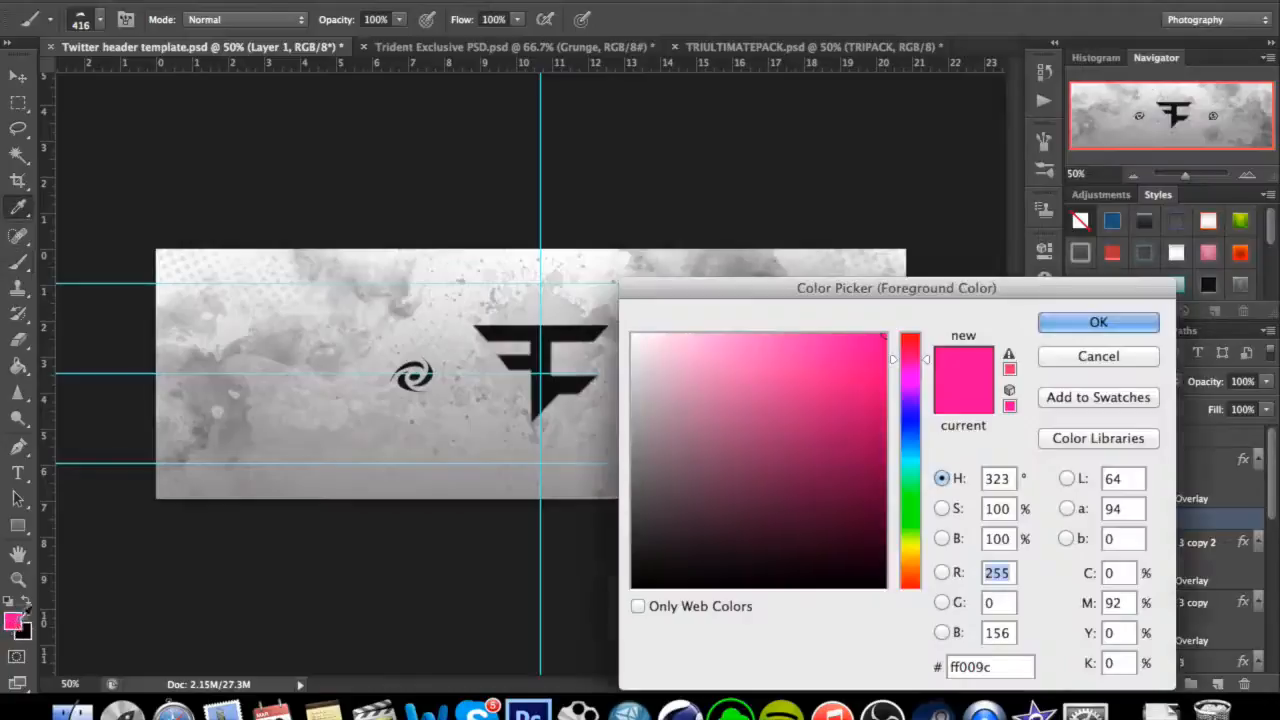
{"action": "left_click", "coordinate": [625, 428]}
{"action": "left_click_drag", "start_coordinate": [625, 428], "coordinate": [627, 420]}
{"action": "left_click", "coordinate": [1098, 321]}
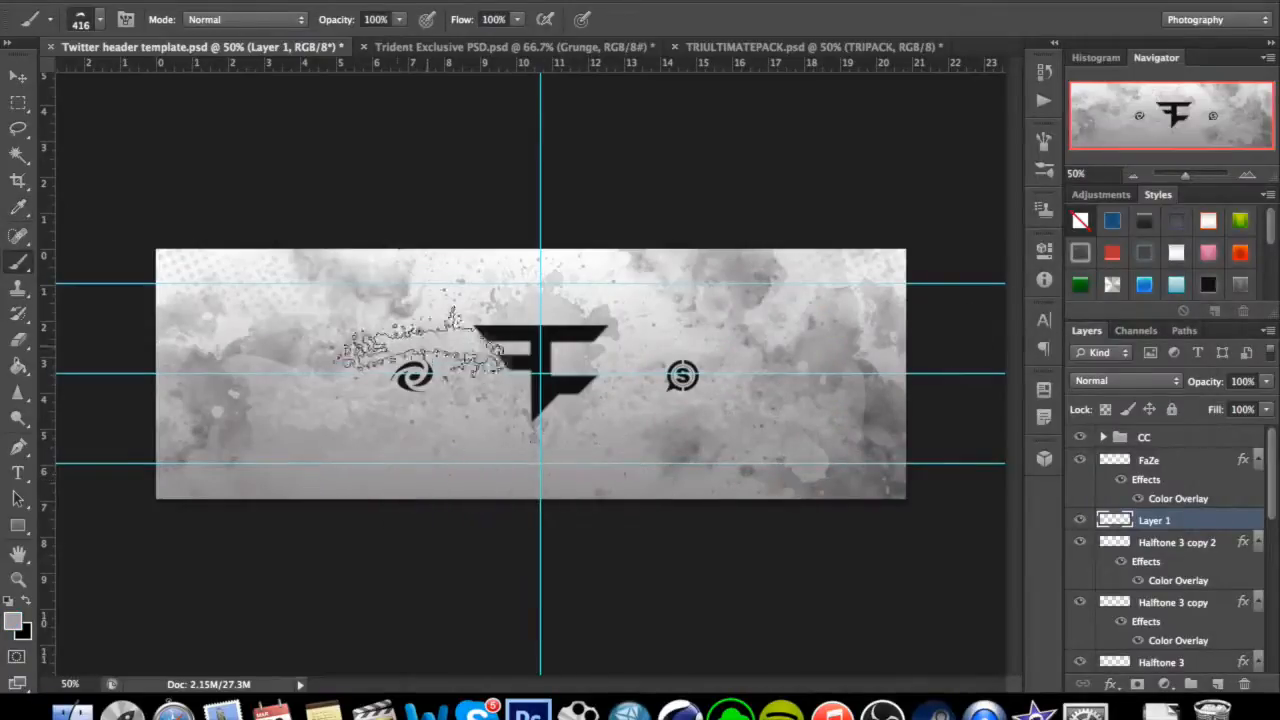
{"action": "left_click", "coordinate": [460, 237]}
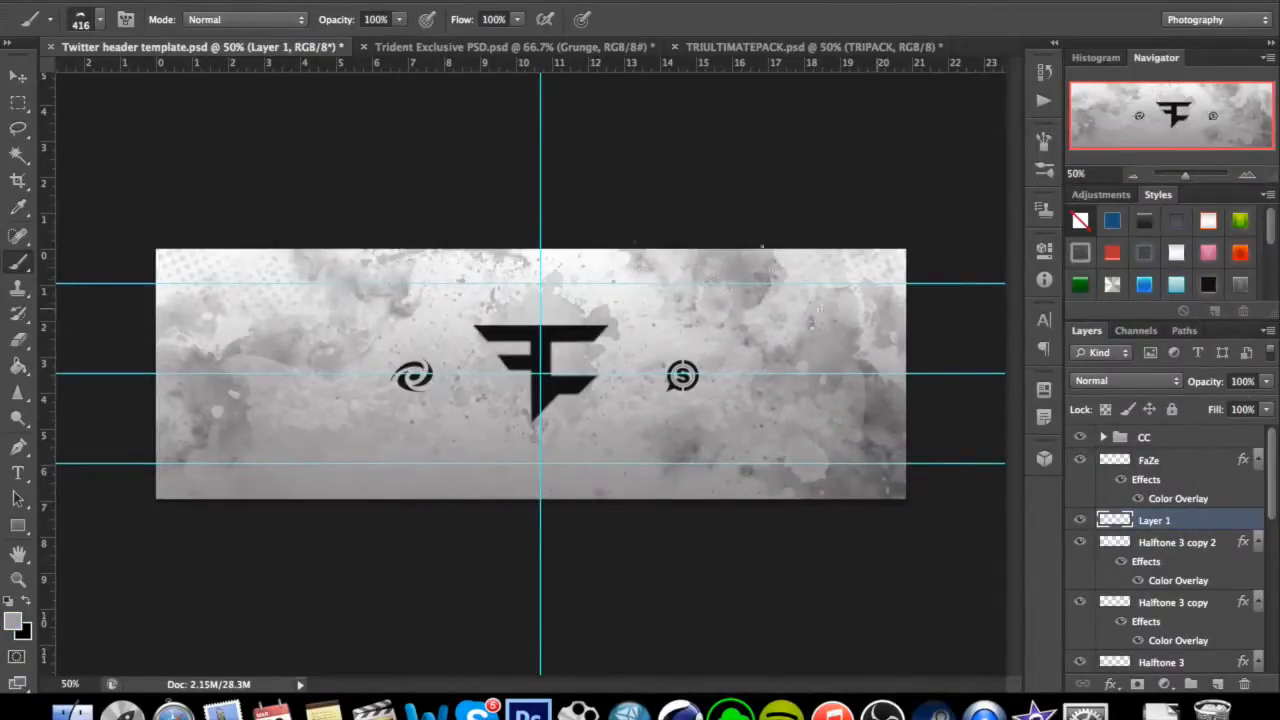
Stamp more splatter along the header's top and bottom edges on Layer 1 and set the layer's opacity to 55%.
{"action": "left_click", "coordinate": [629, 259]}
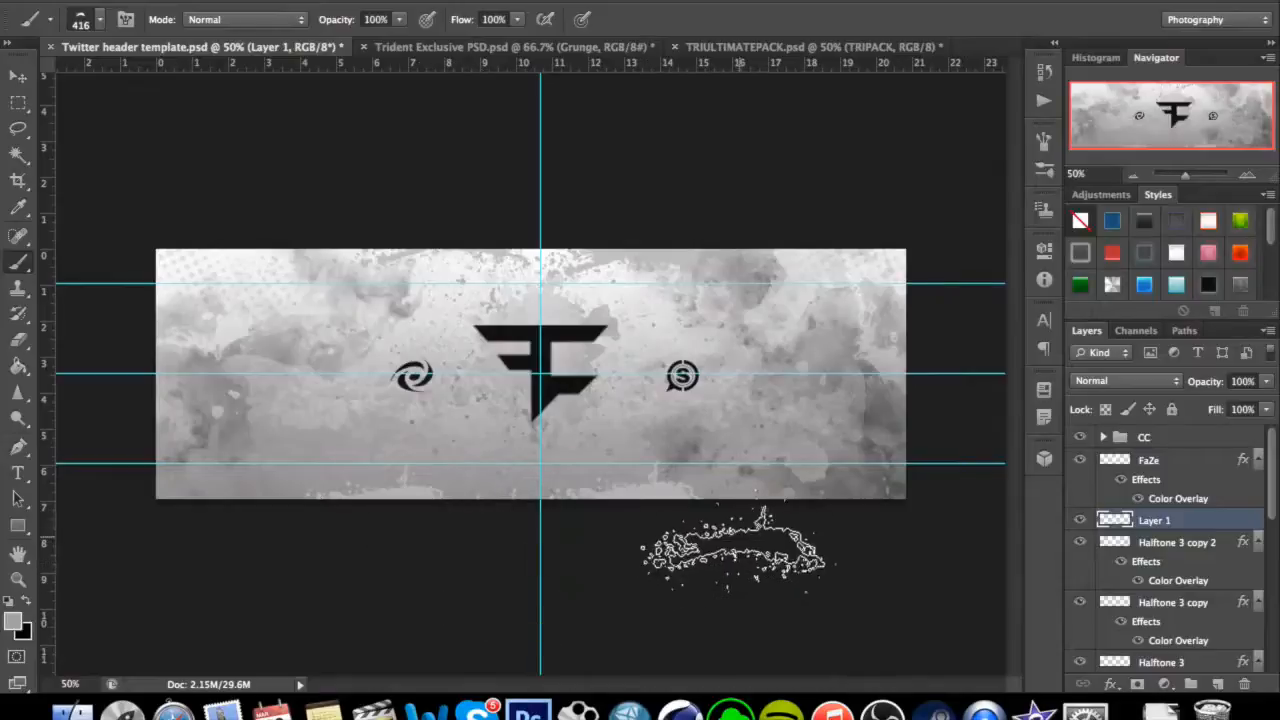
{"action": "left_click", "coordinate": [973, 470]}
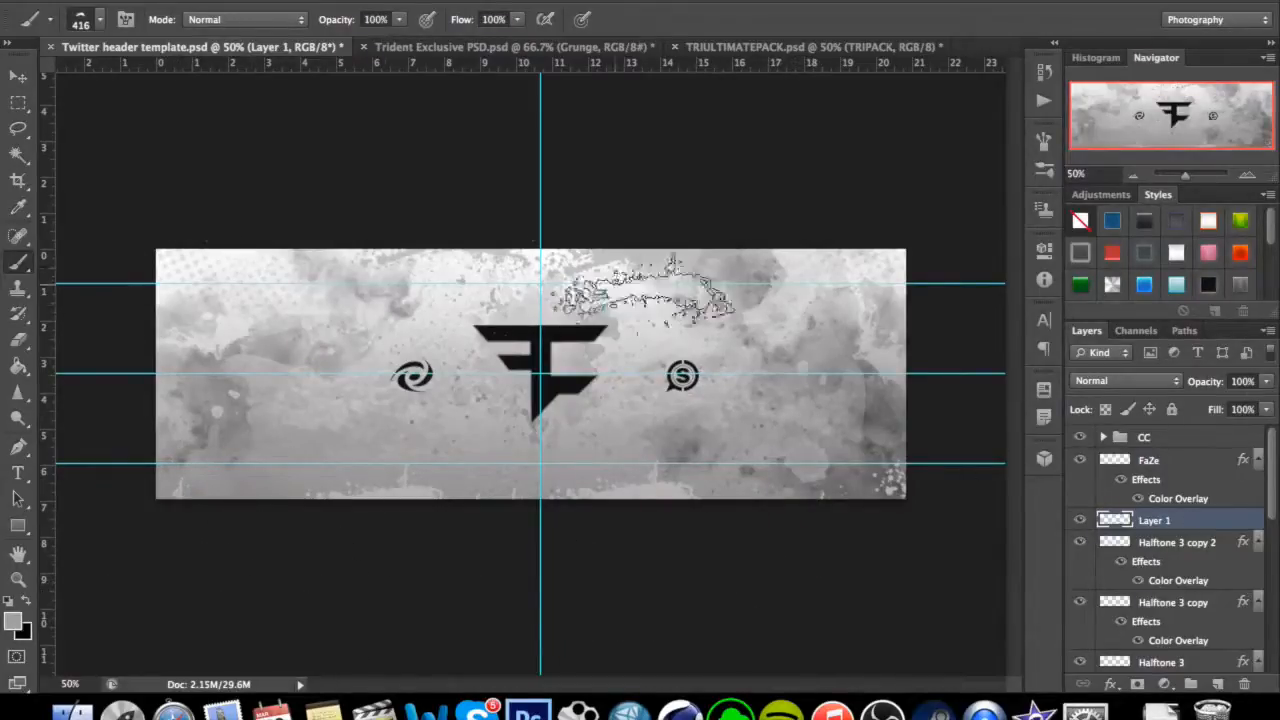
{"action": "left_click", "coordinate": [1266, 381]}
{"action": "left_click_drag", "start_coordinate": [1266, 402], "coordinate": [1243, 410]}
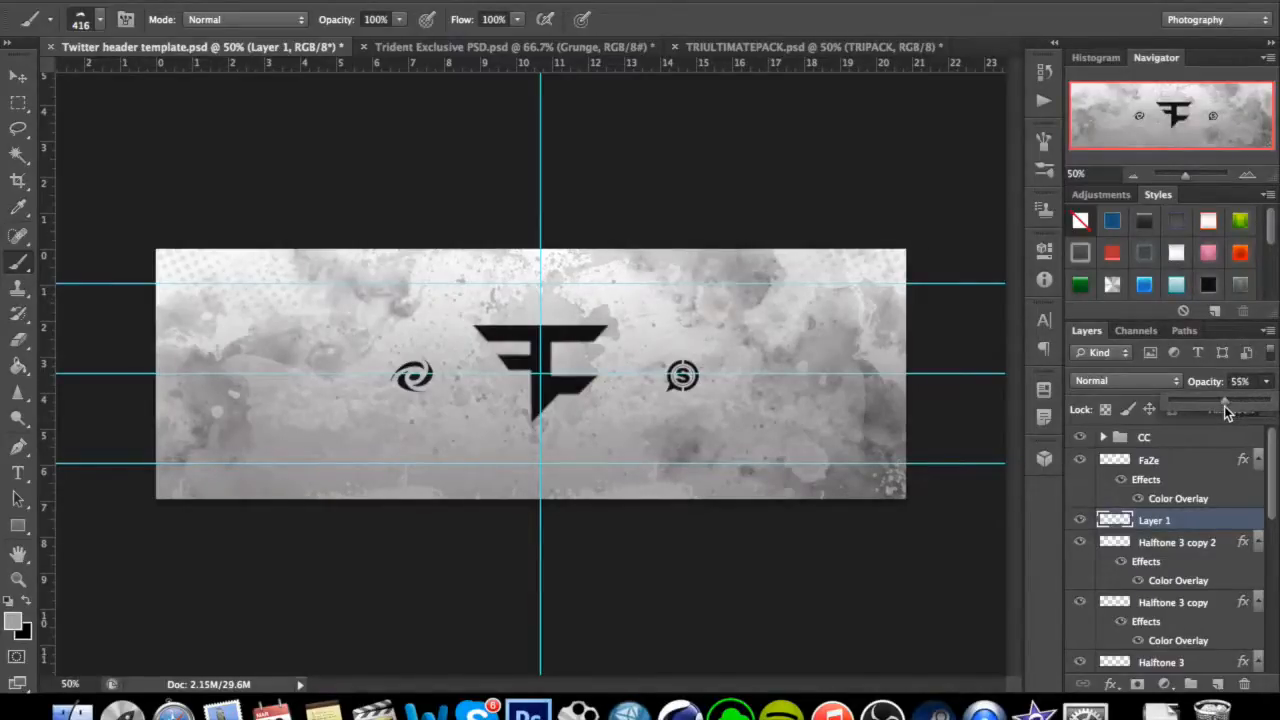
{"action": "left_click", "coordinate": [1269, 385]}
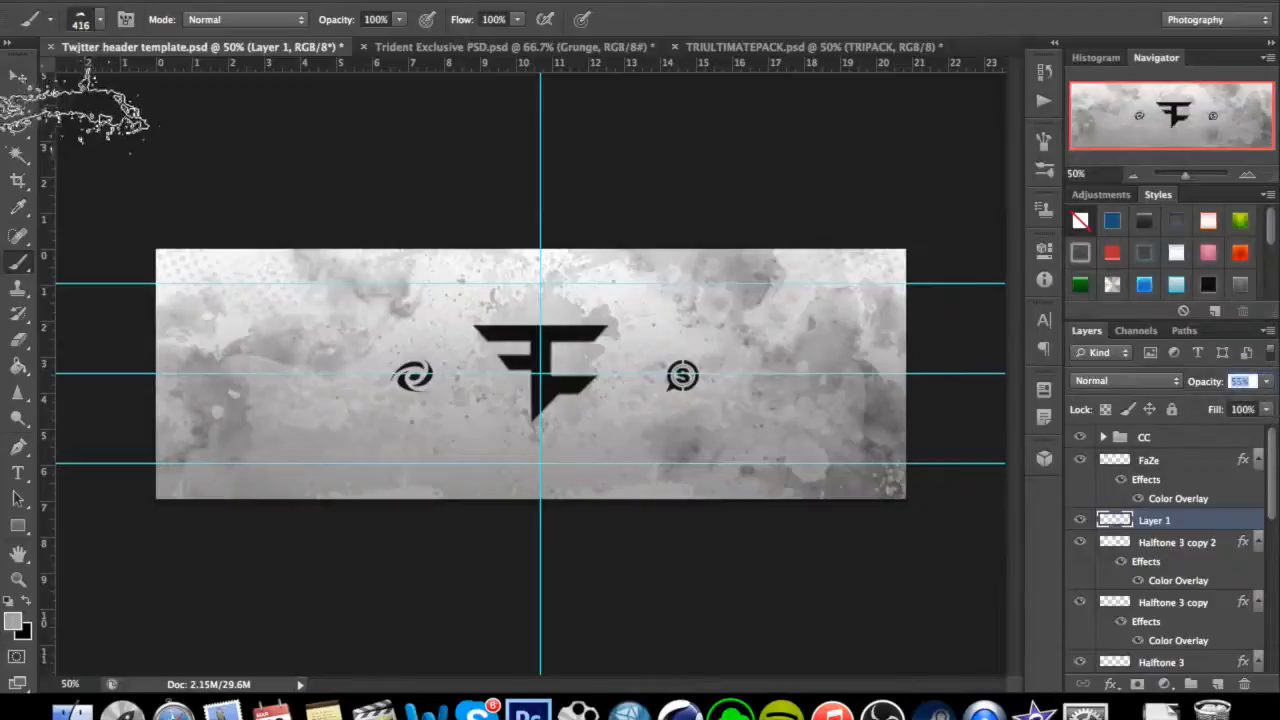
Choose the splatter brush preset labelled 1384 and set its size to 447 px.
{"action": "left_click", "coordinate": [101, 20]}
{"action": "left_click", "coordinate": [96, 22]}
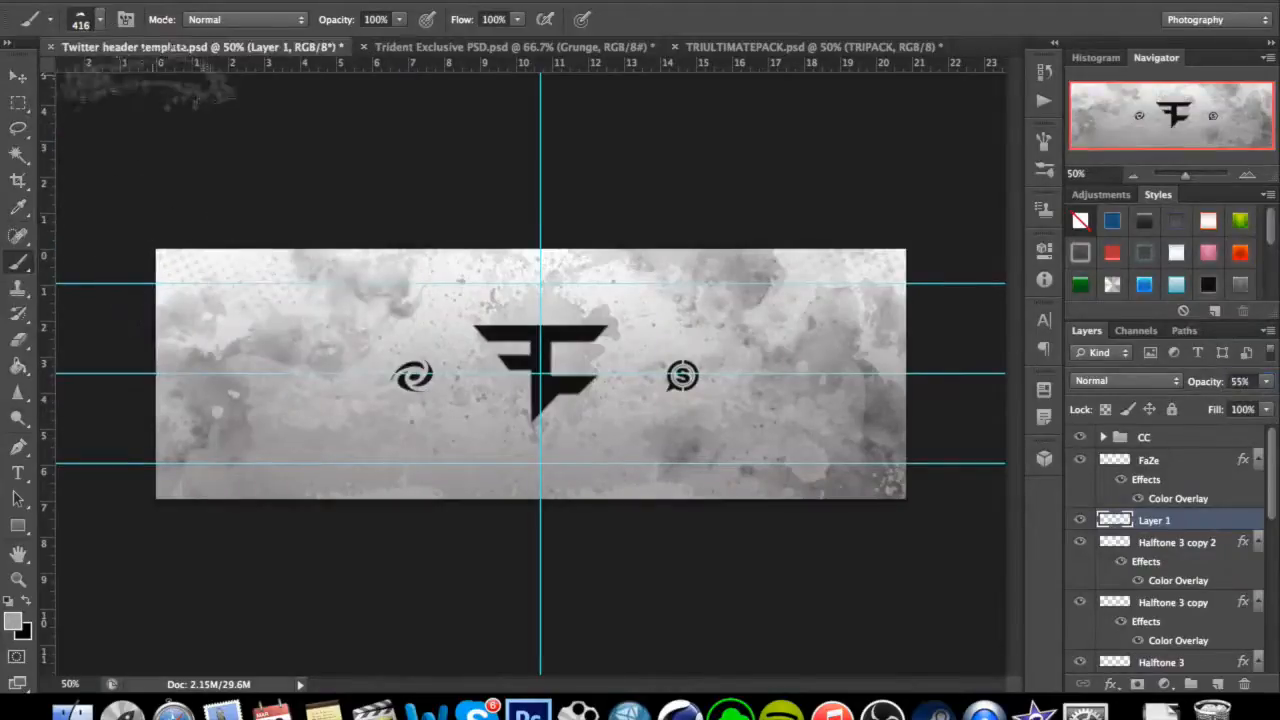
{"action": "left_click", "coordinate": [100, 20]}
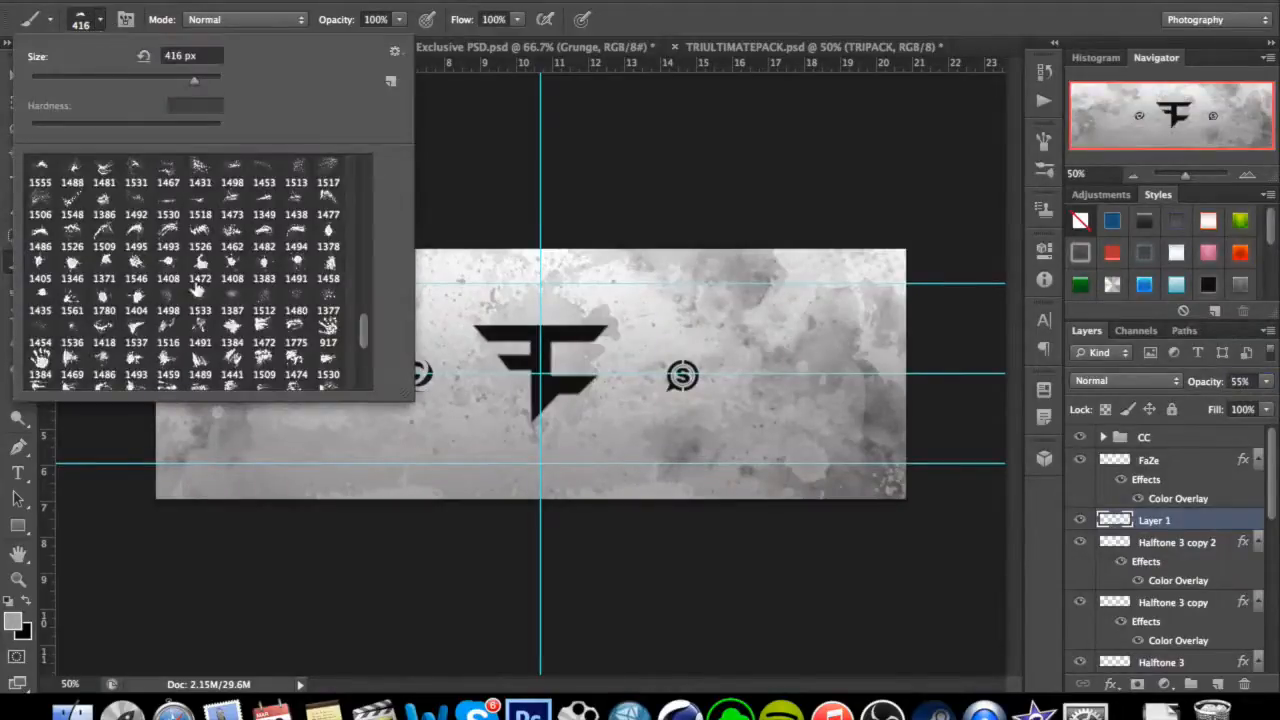
{"action": "left_click", "coordinate": [231, 327]}
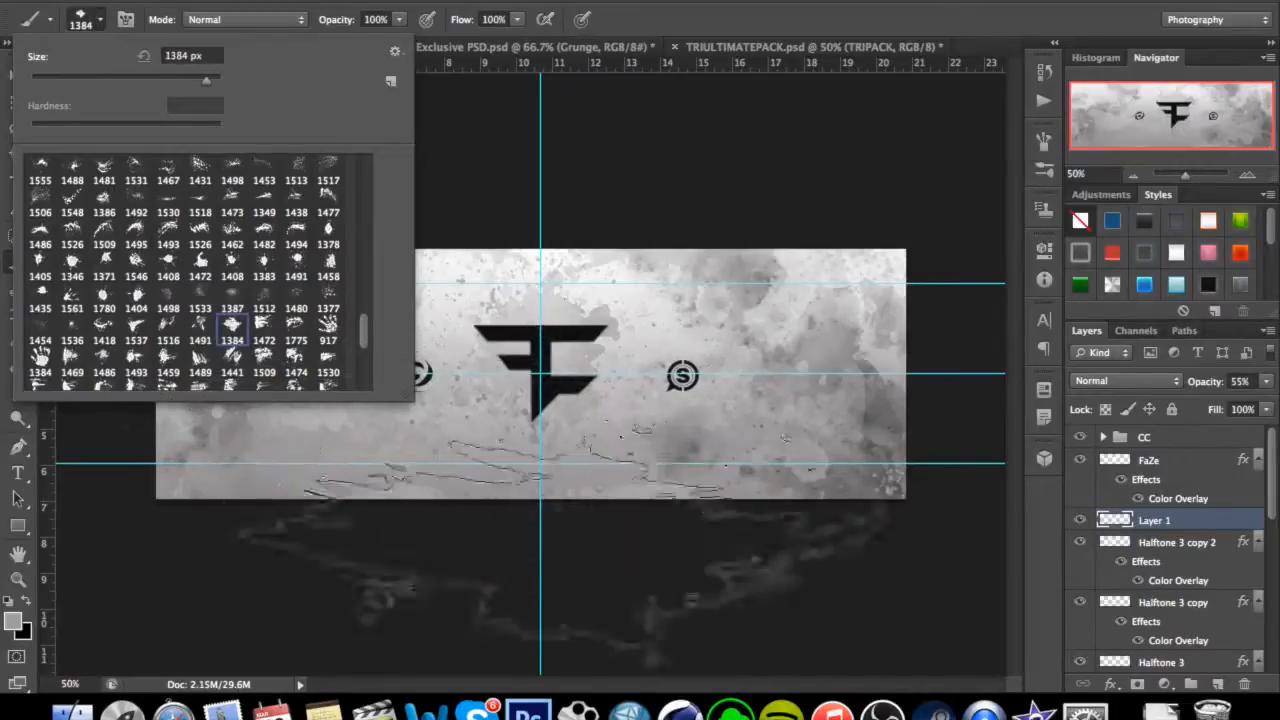
{"action": "left_click_drag", "start_coordinate": [201, 79], "coordinate": [194, 80]}
{"action": "left_click", "coordinate": [100, 20]}
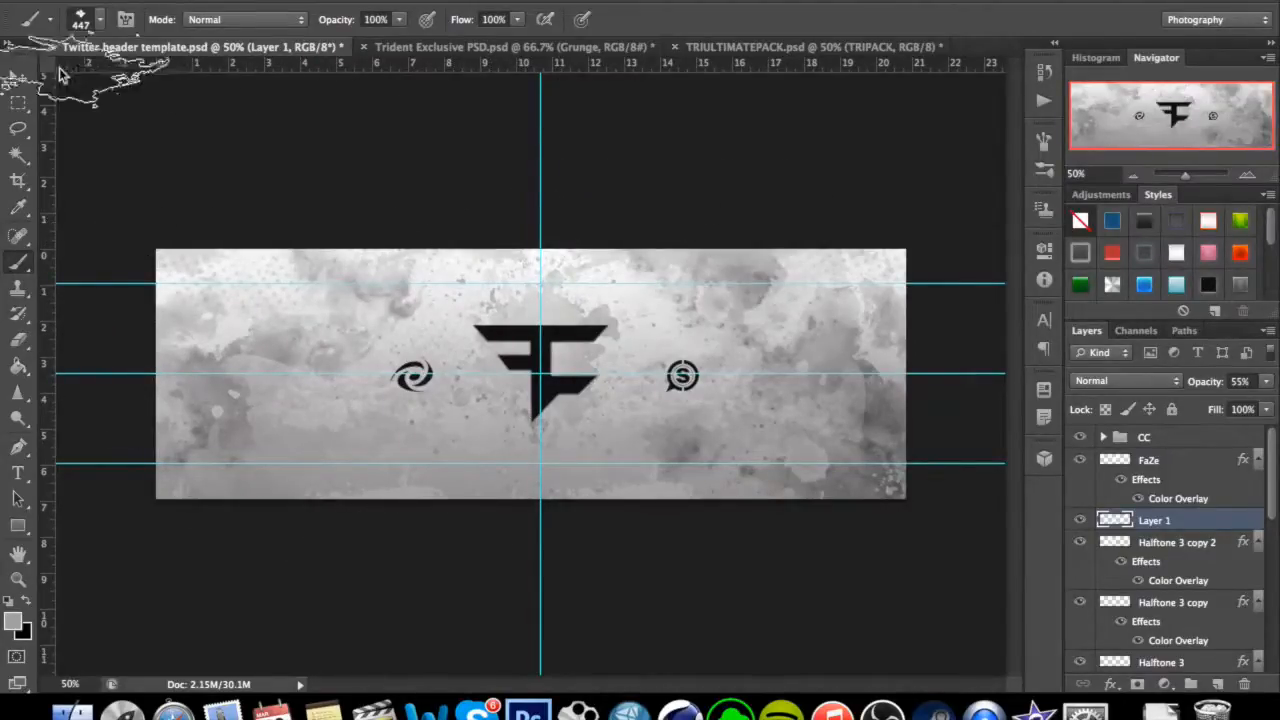
{"action": "left_click", "coordinate": [16, 78]}
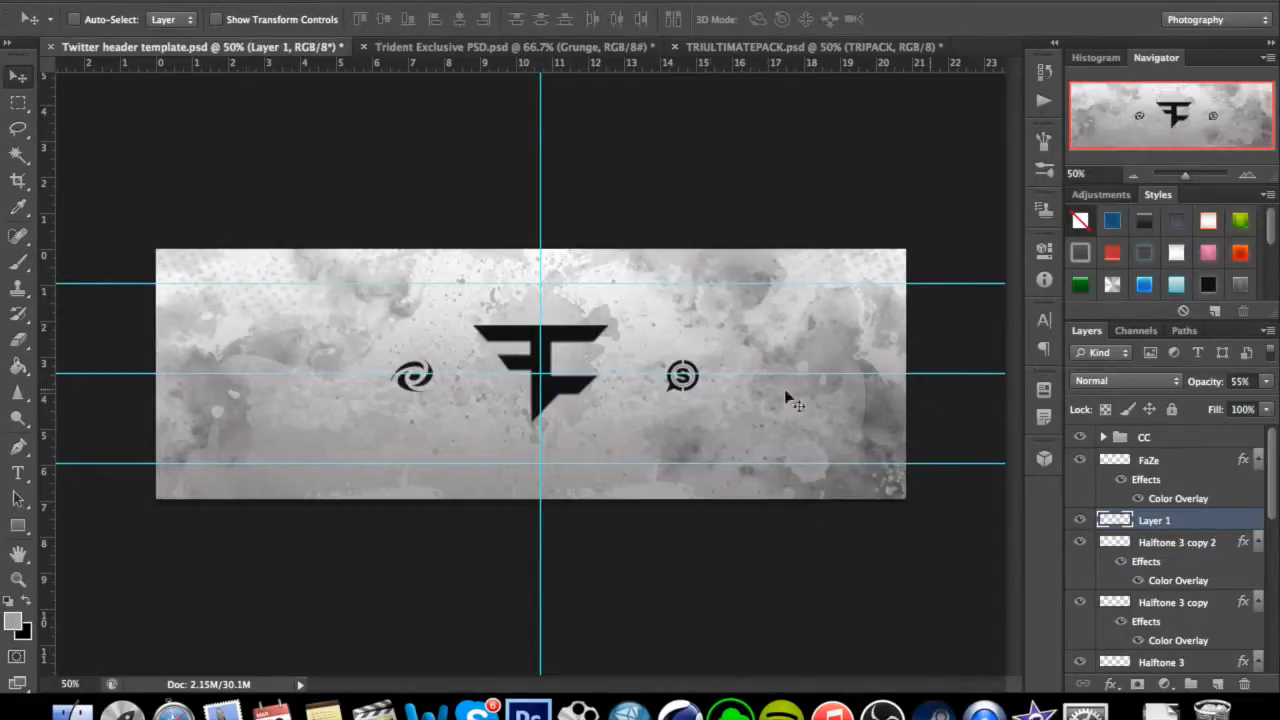
Start a text layer above the FaZe layer, just over the logo, in BankGothic Md BT at 36 pt, with the letters "OFF".
{"action": "left_click", "coordinate": [1142, 460]}
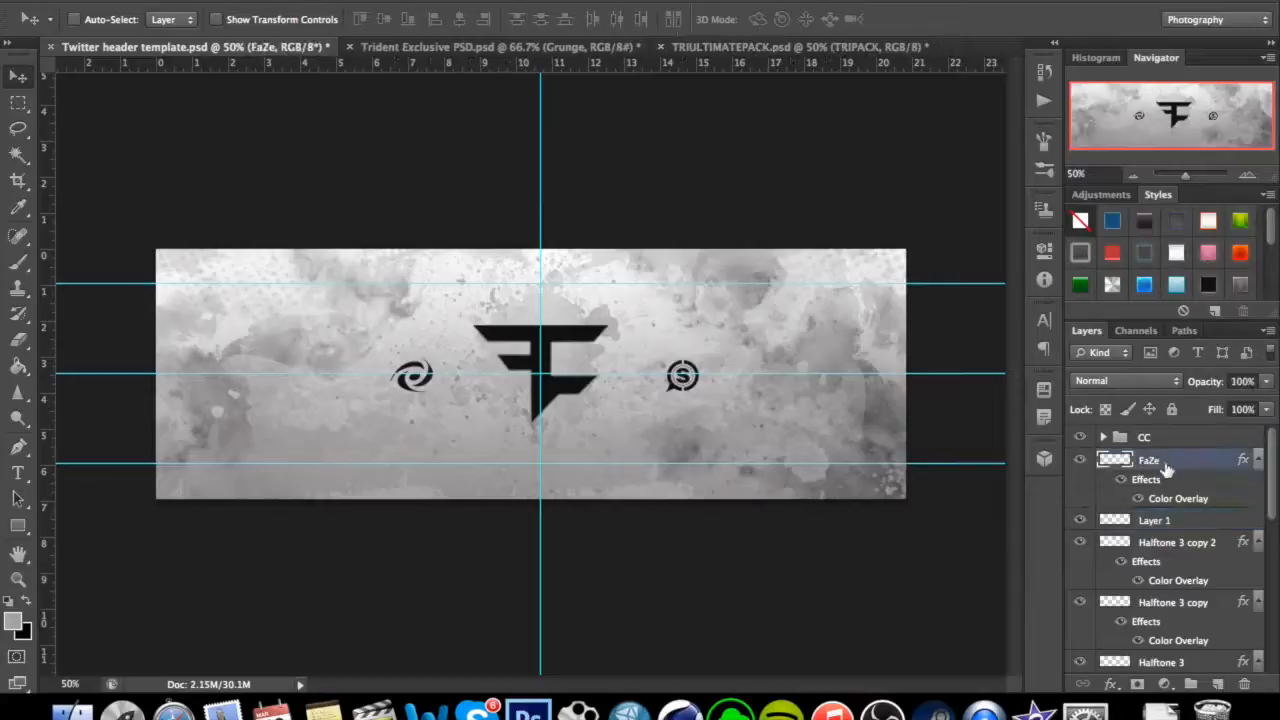
{"action": "left_click", "coordinate": [18, 472]}
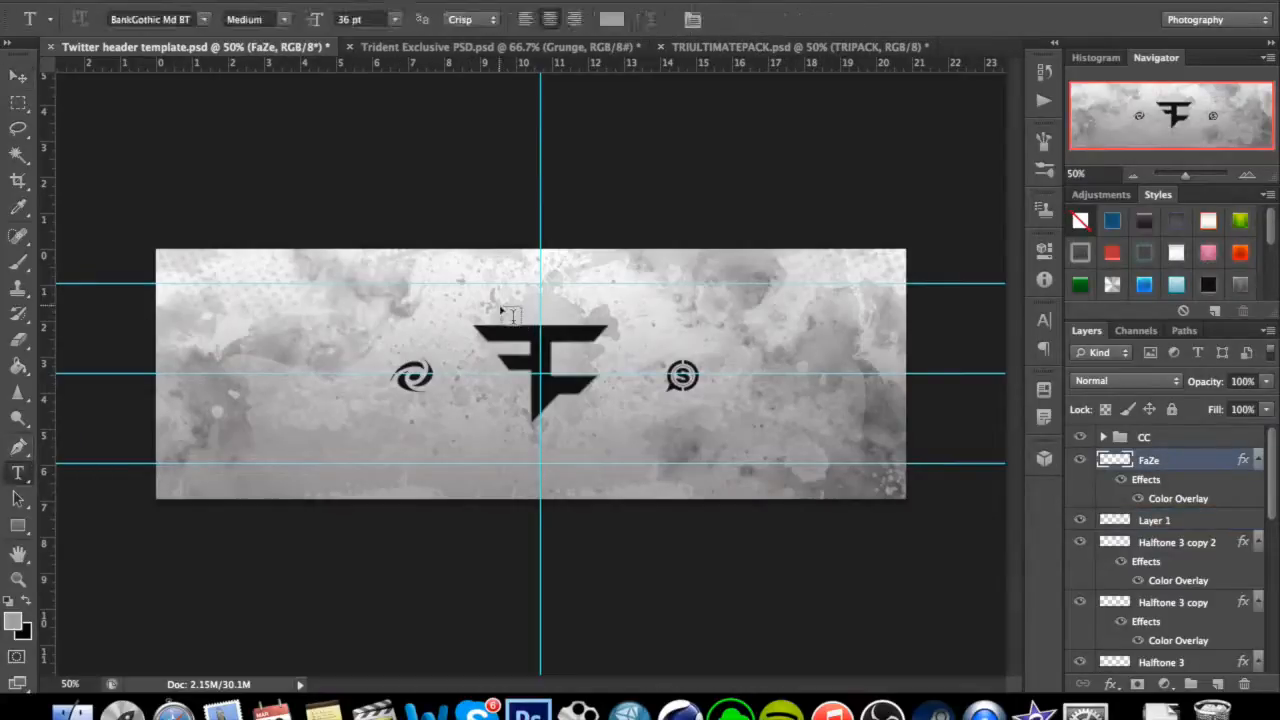
{"action": "key", "text": "super+plus"}
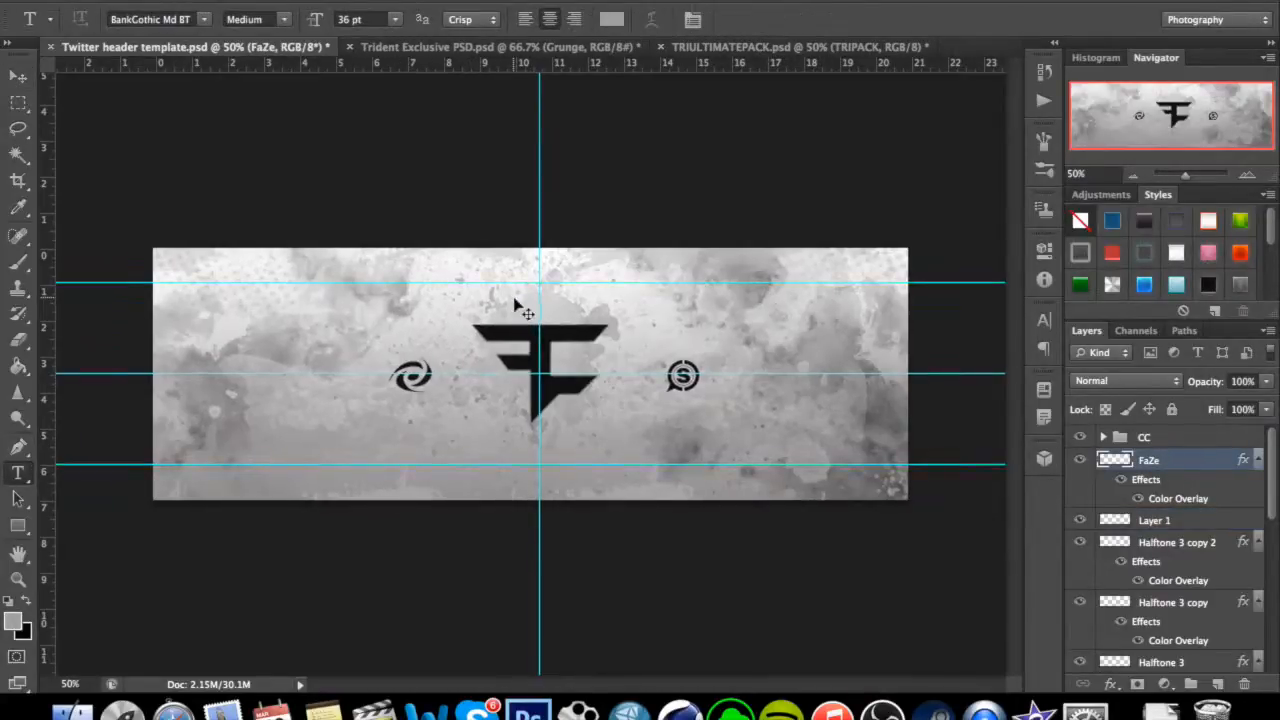
{"action": "key", "text": "super+plus"}
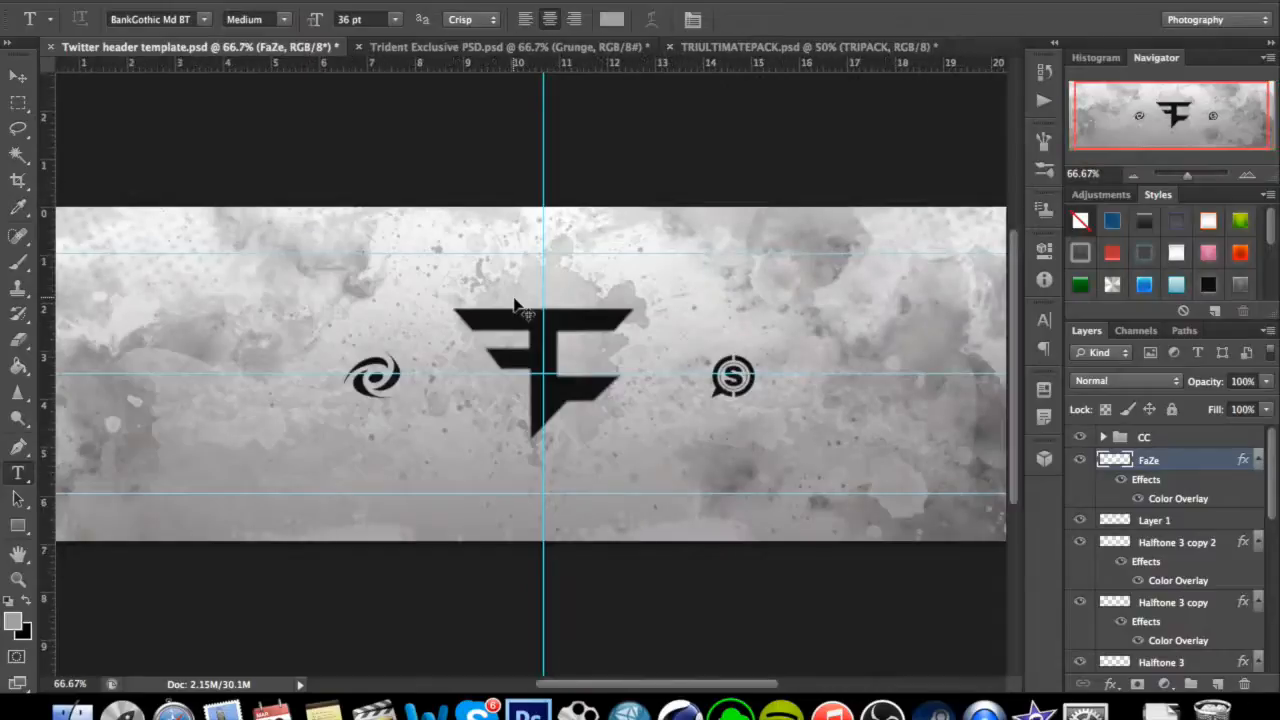
{"action": "key", "text": "super+plus"}
{"action": "key", "text": "super+plus"}
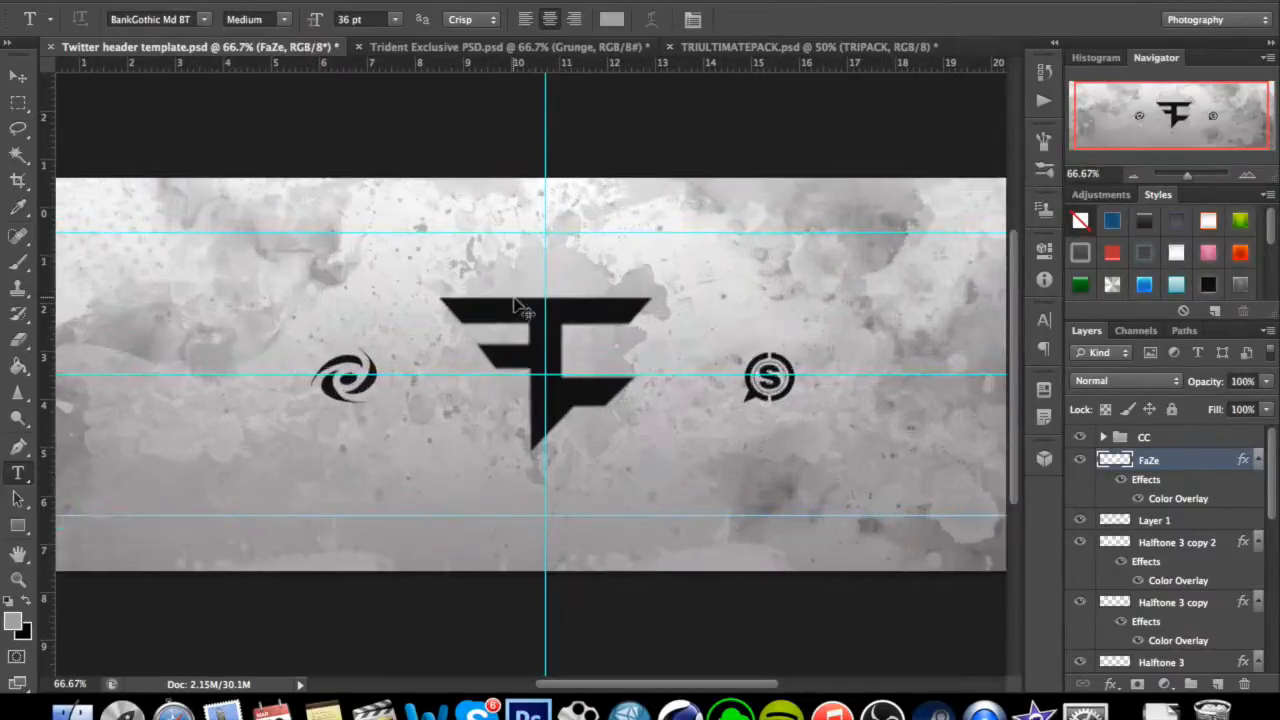
{"action": "scroll", "coordinate": [520, 305], "scroll_direction": "up", "scroll_amount": 5}
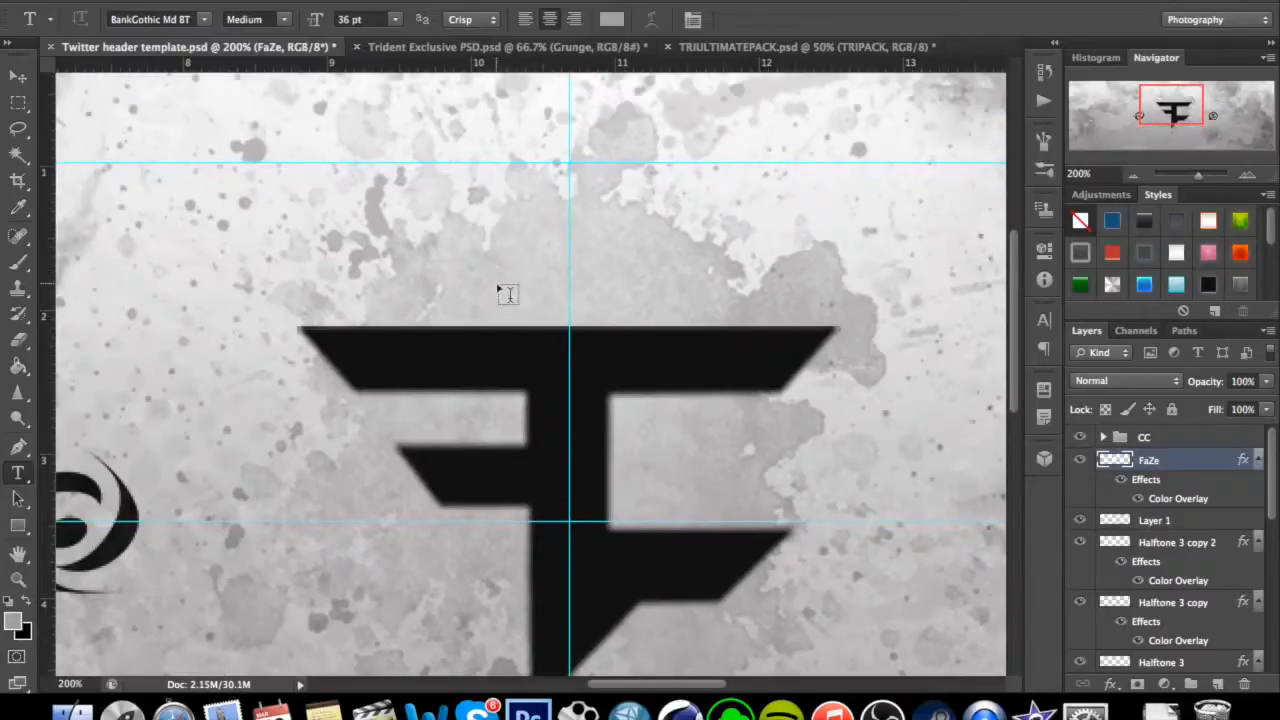
{"action": "left_click", "coordinate": [350, 302]}
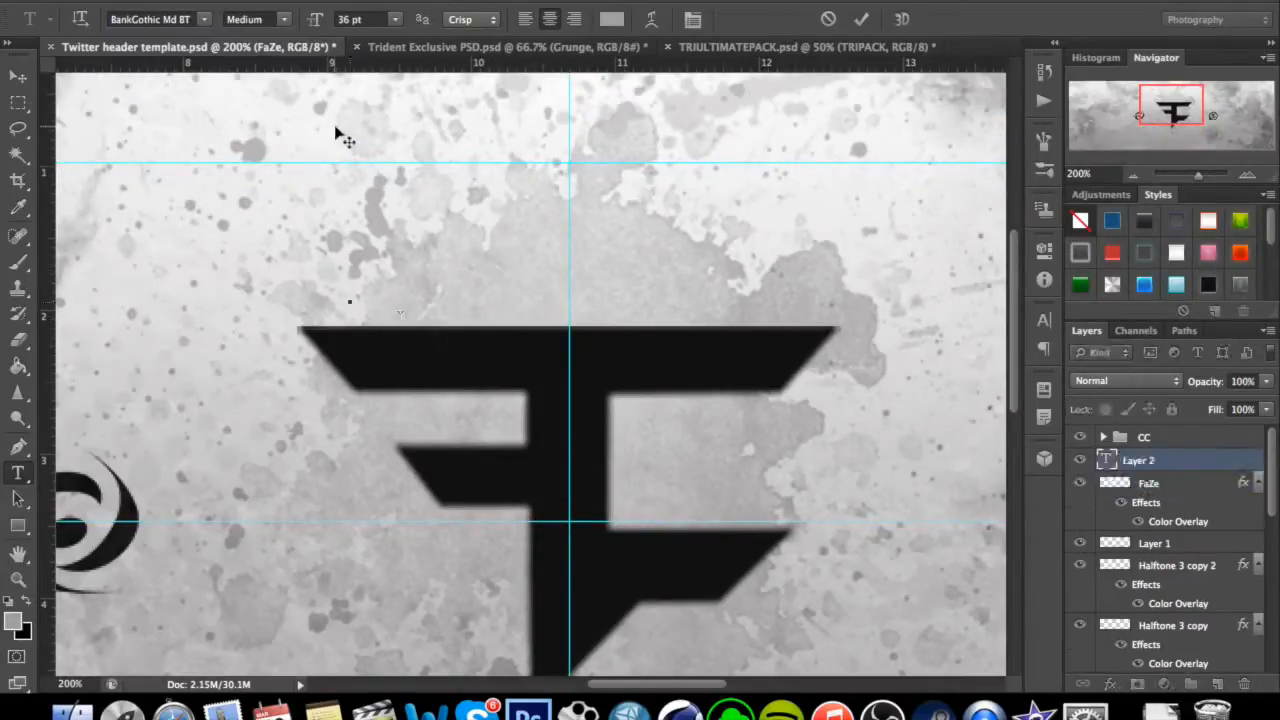
{"action": "left_click", "coordinate": [205, 20]}
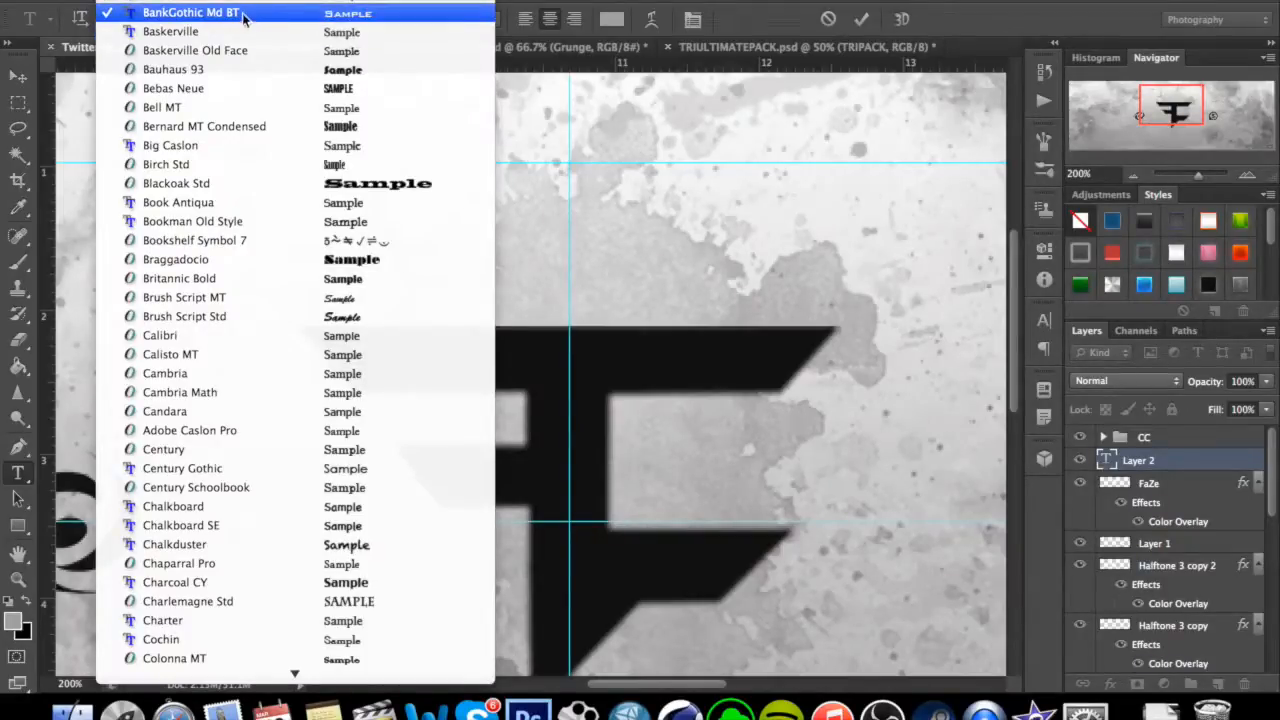
{"action": "left_click", "coordinate": [254, 14]}
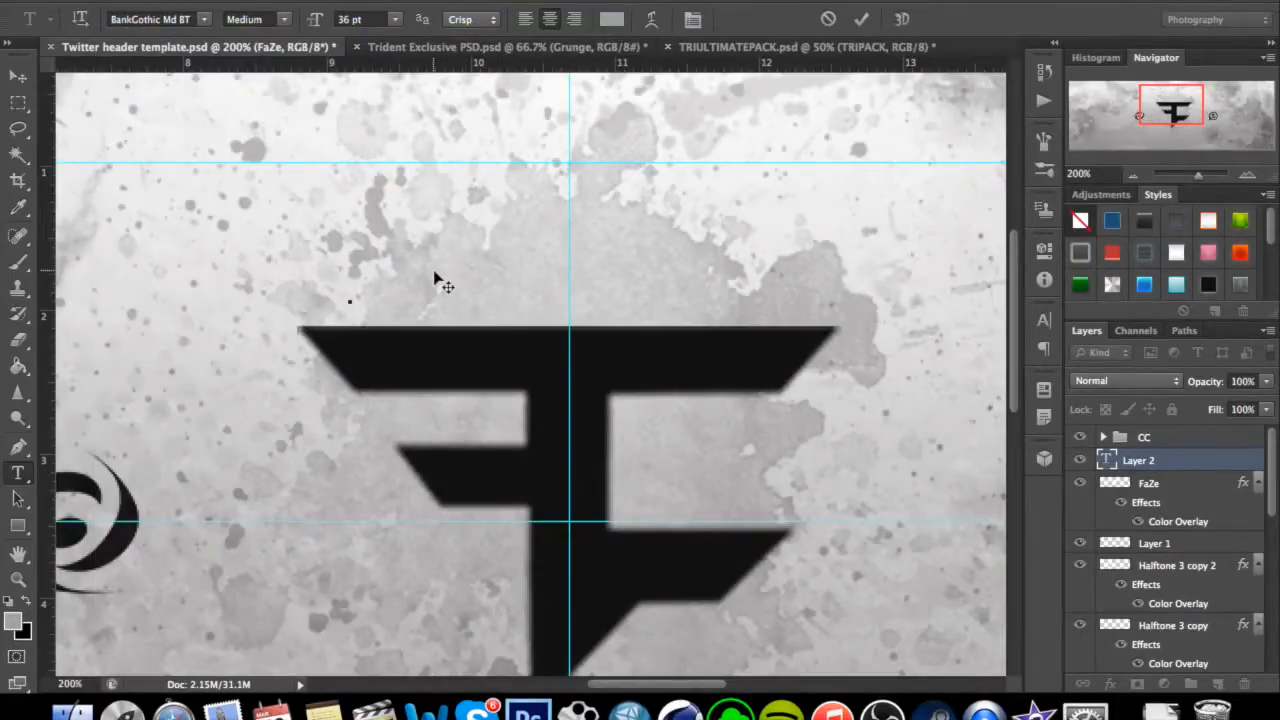
{"action": "type", "text": "Fa"}
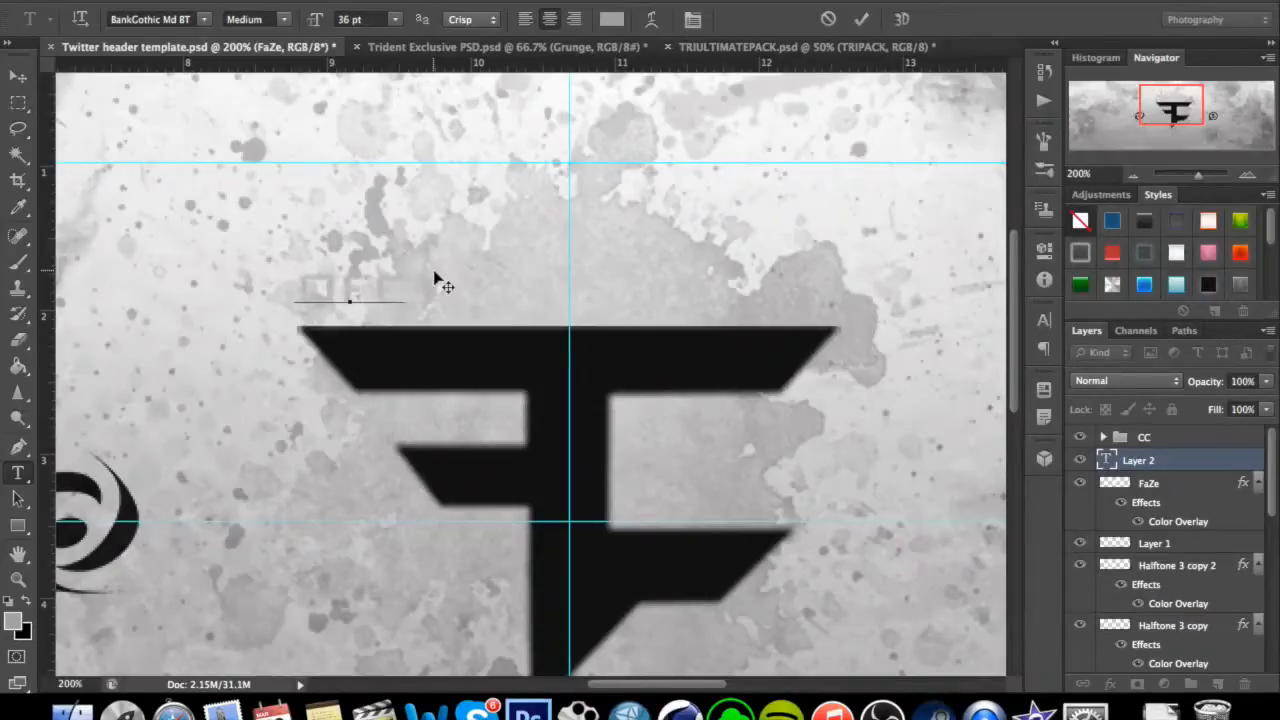
Set the colour of the "OFF" text to black.
{"action": "left_click_drag", "start_coordinate": [402, 288], "coordinate": [298, 292]}
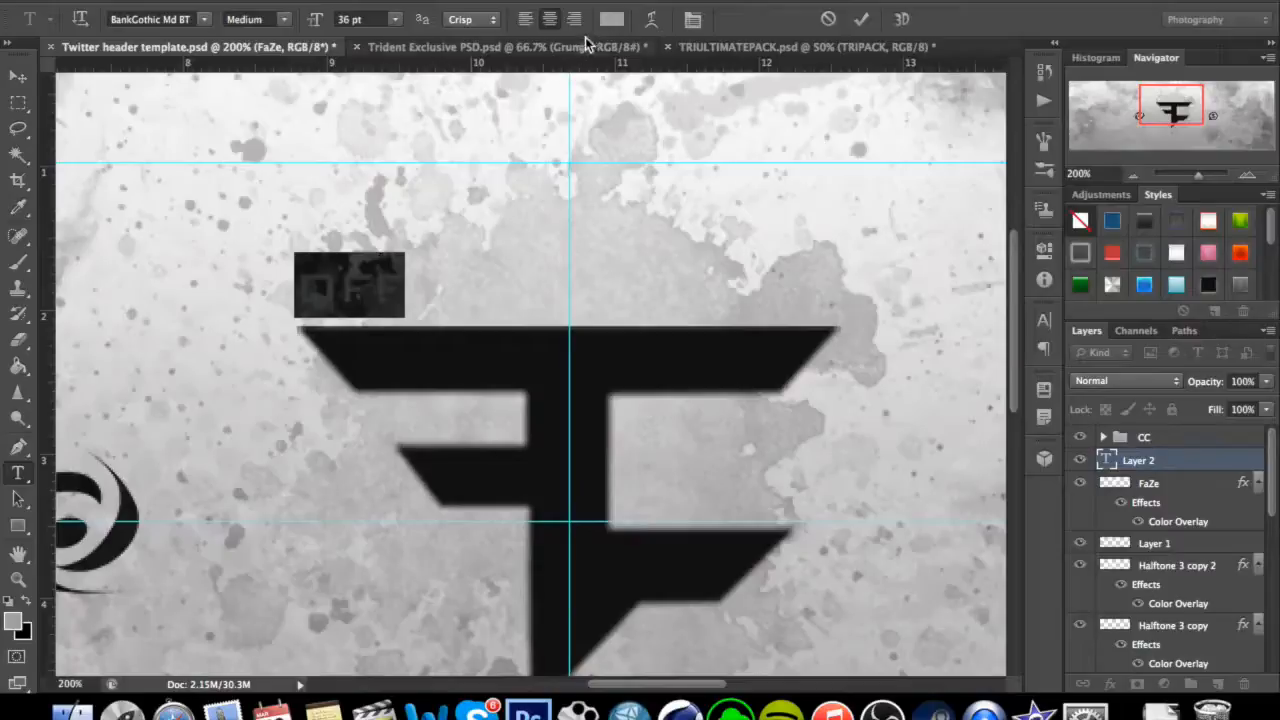
{"action": "left_click", "coordinate": [610, 20]}
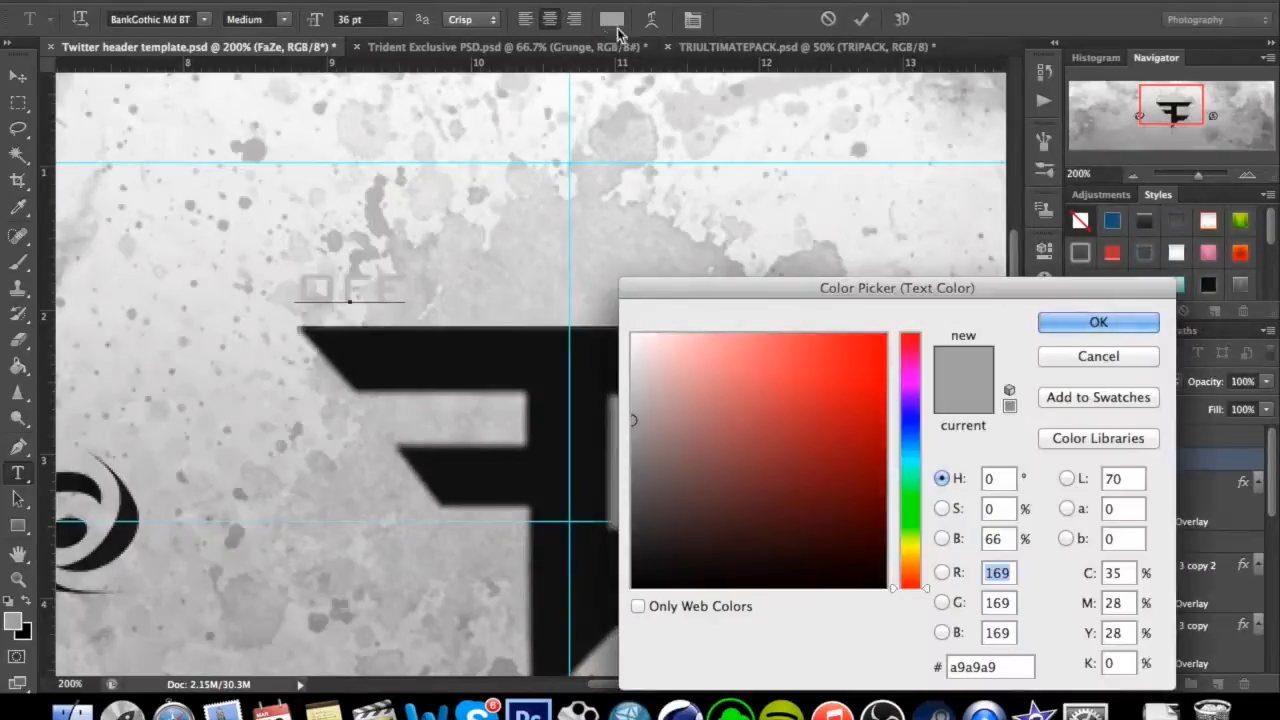
{"action": "left_click_drag", "start_coordinate": [806, 572], "coordinate": [922, 608]}
{"action": "left_click", "coordinate": [1115, 322]}
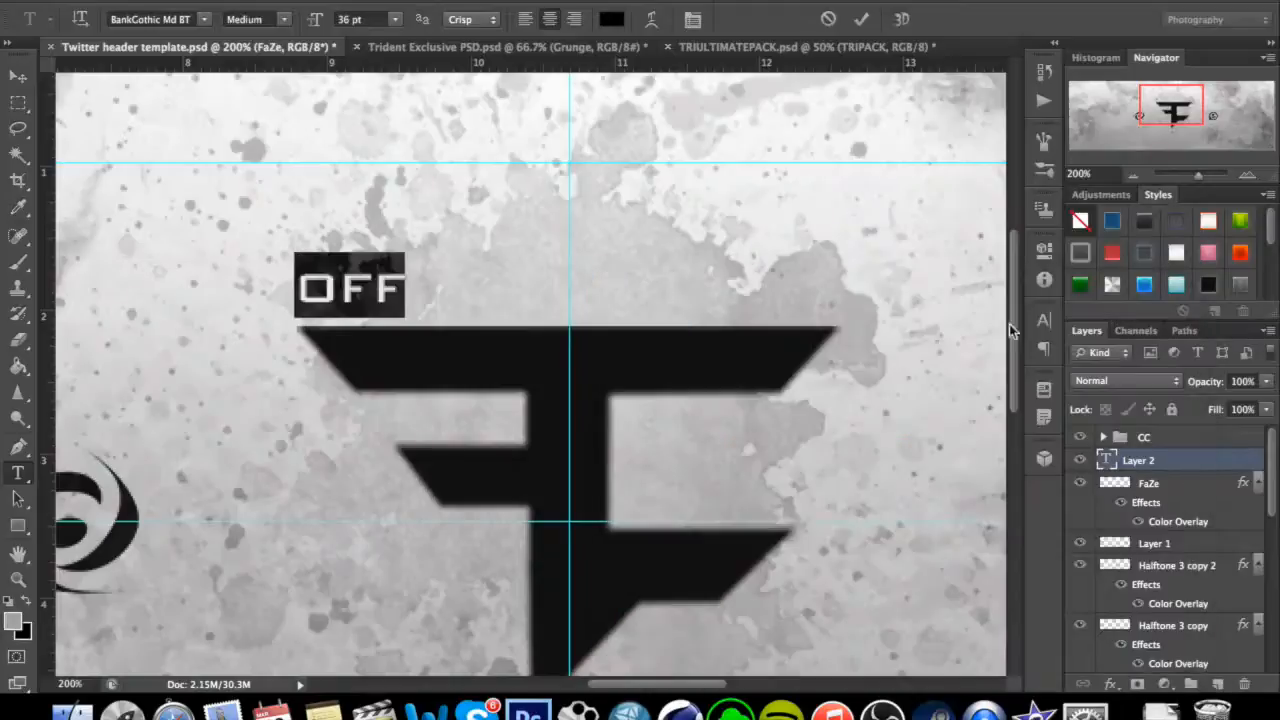
Complete the text line as "OFFICIAL TWITTER OF" and move it over the FaZe logo's upper edge.
{"action": "left_click", "coordinate": [372, 285]}
{"action": "left_click", "coordinate": [410, 289]}
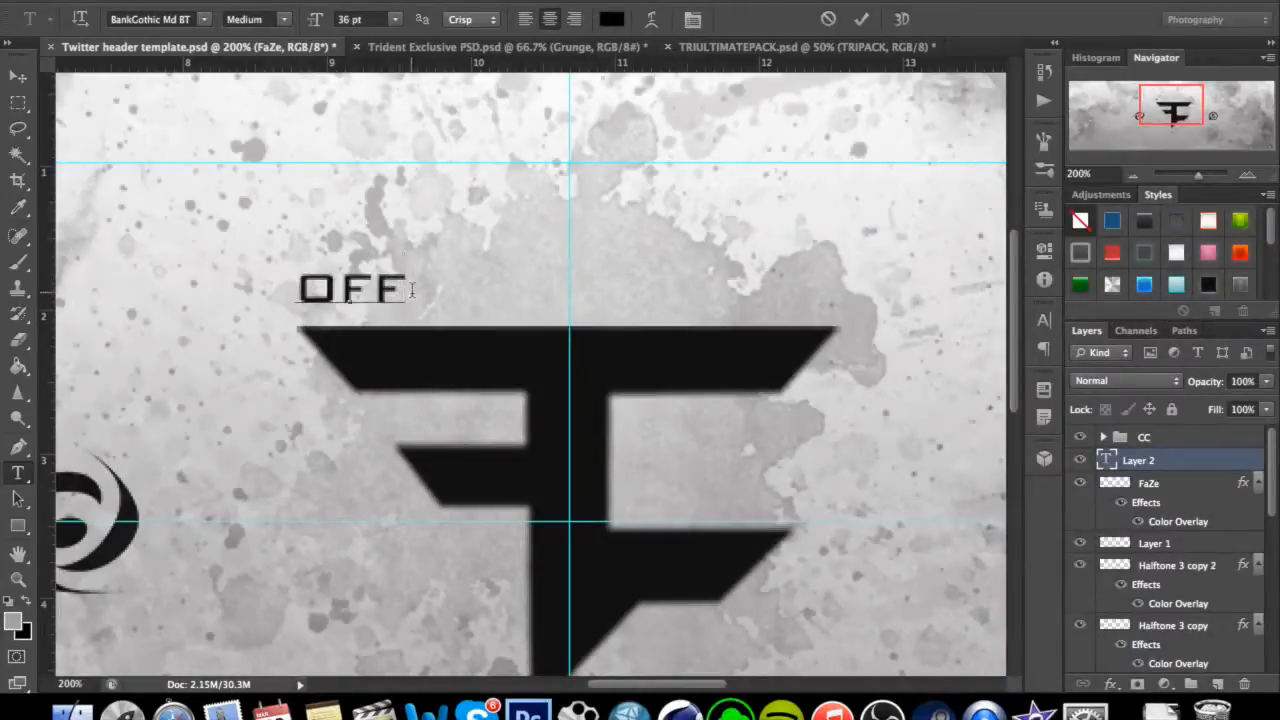
{"action": "type", "text": "ICIAL"}
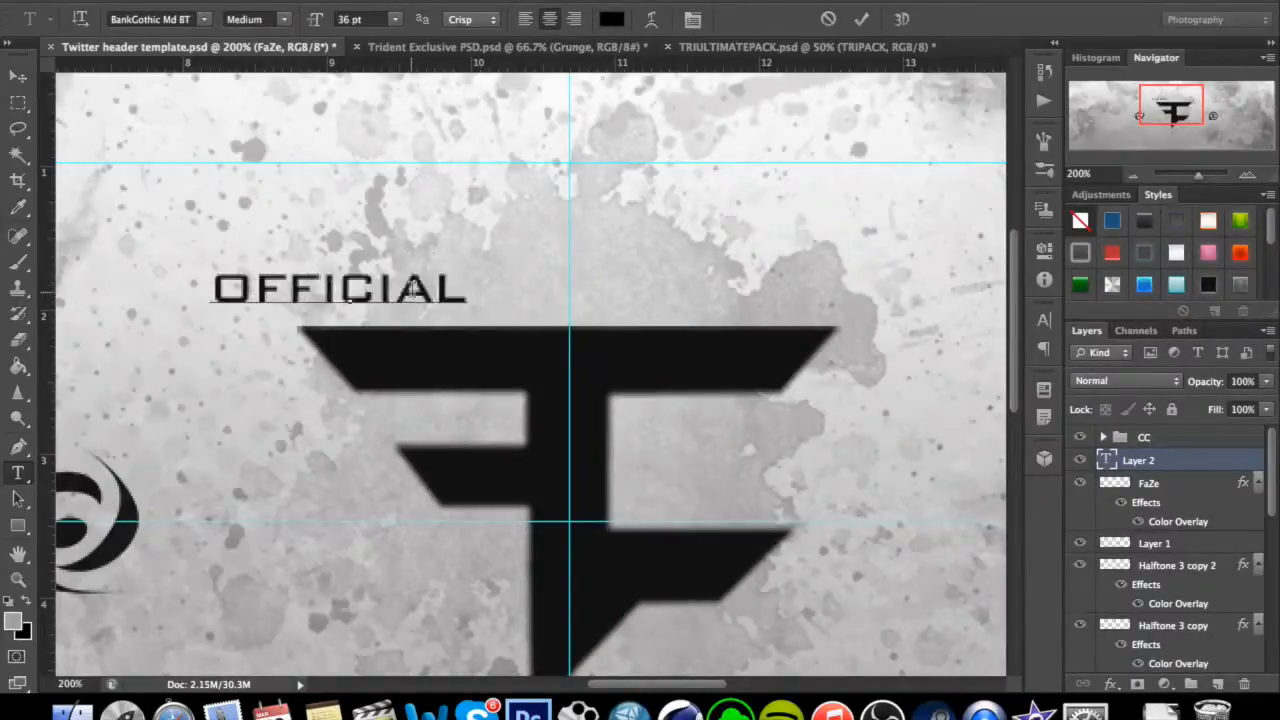
{"action": "type", "text": " TVE"}
{"action": "type", "text": "TTER"}
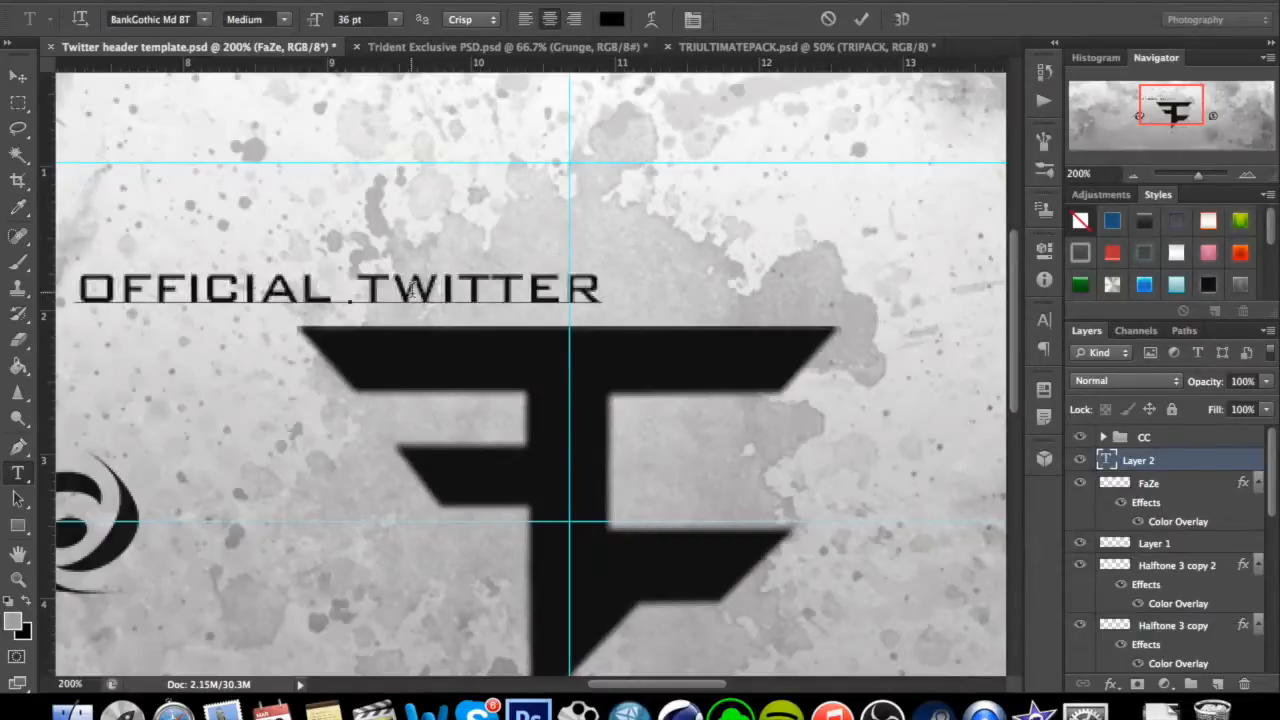
{"action": "type", "text": " OF"}
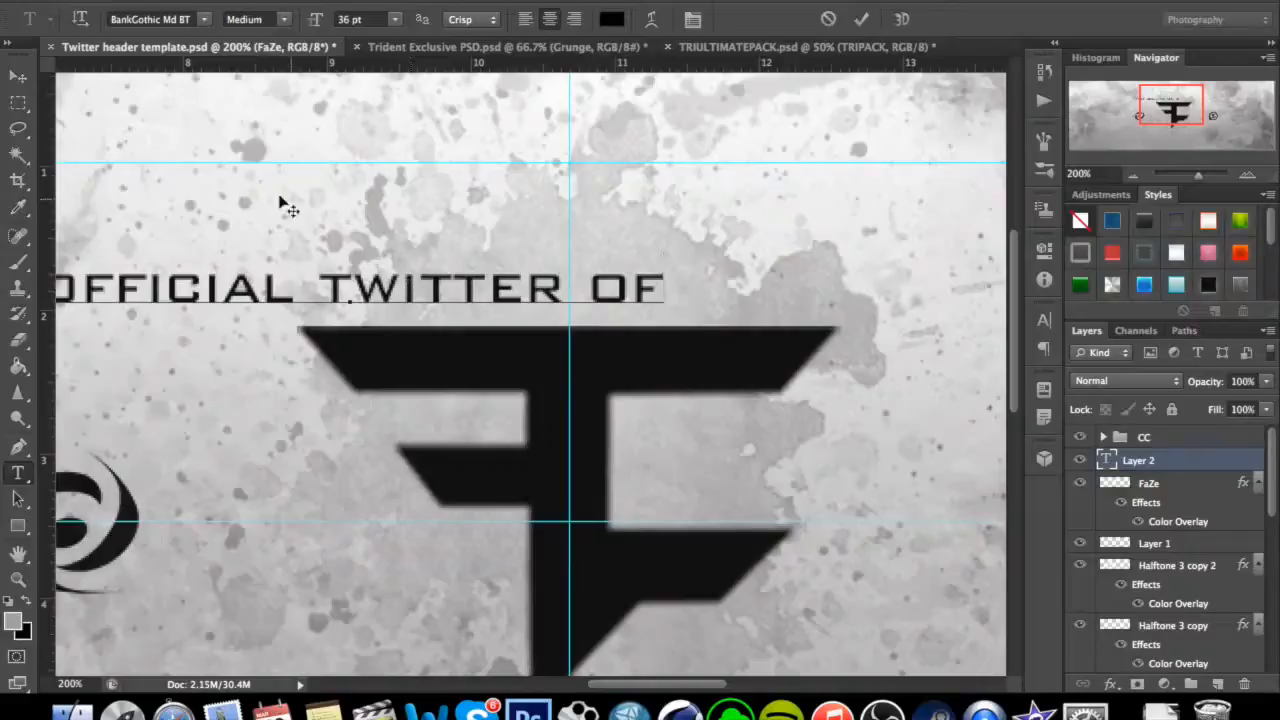
{"action": "left_click", "coordinate": [18, 76]}
{"action": "left_click_drag", "start_coordinate": [555, 303], "coordinate": [721, 305]}
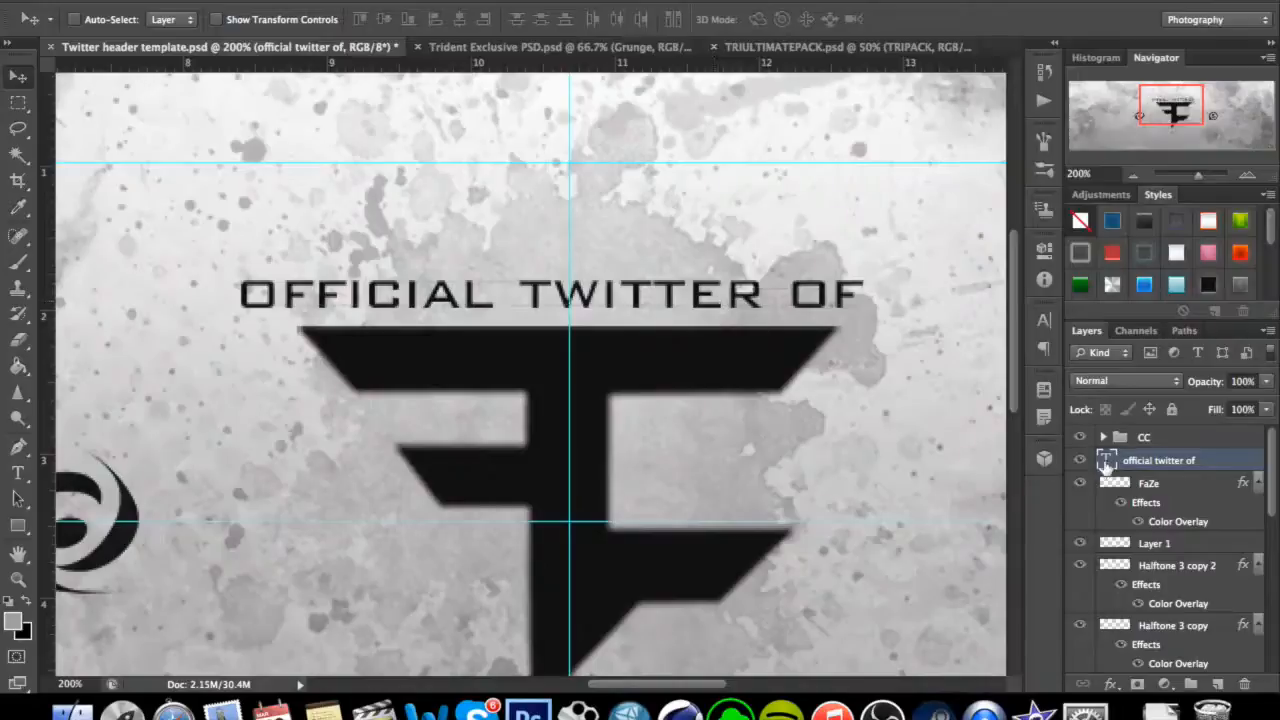
{"action": "key", "text": "t"}
{"action": "double_click", "coordinate": [1106, 460]}
{"action": "left_click", "coordinate": [396, 19]}
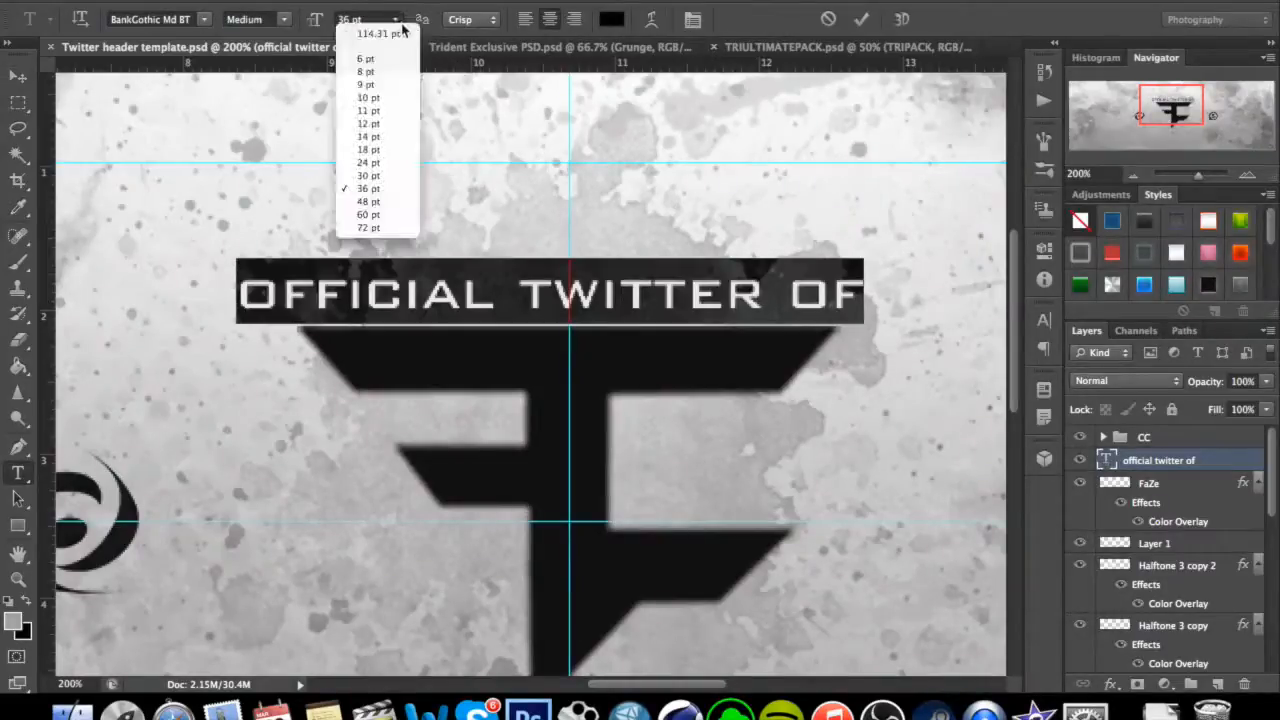
{"action": "left_click", "coordinate": [416, 12]}
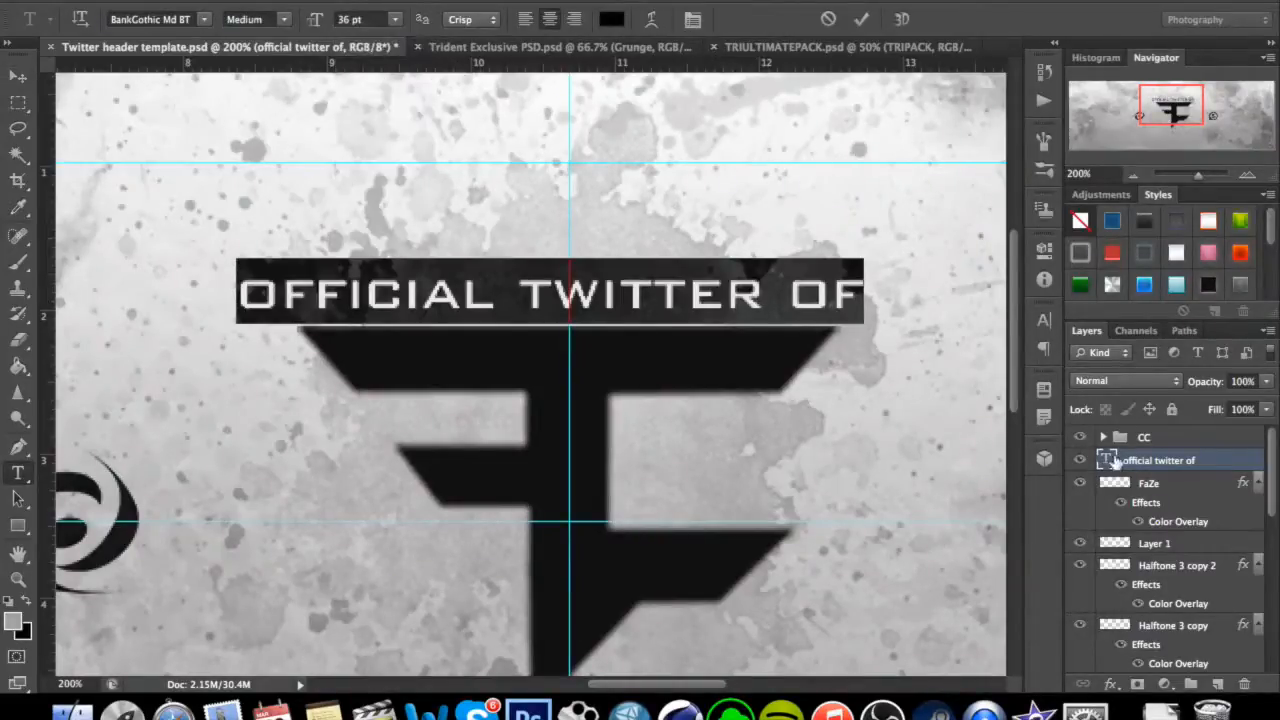
{"action": "left_click", "coordinate": [1112, 460]}
{"action": "key", "text": "v"}
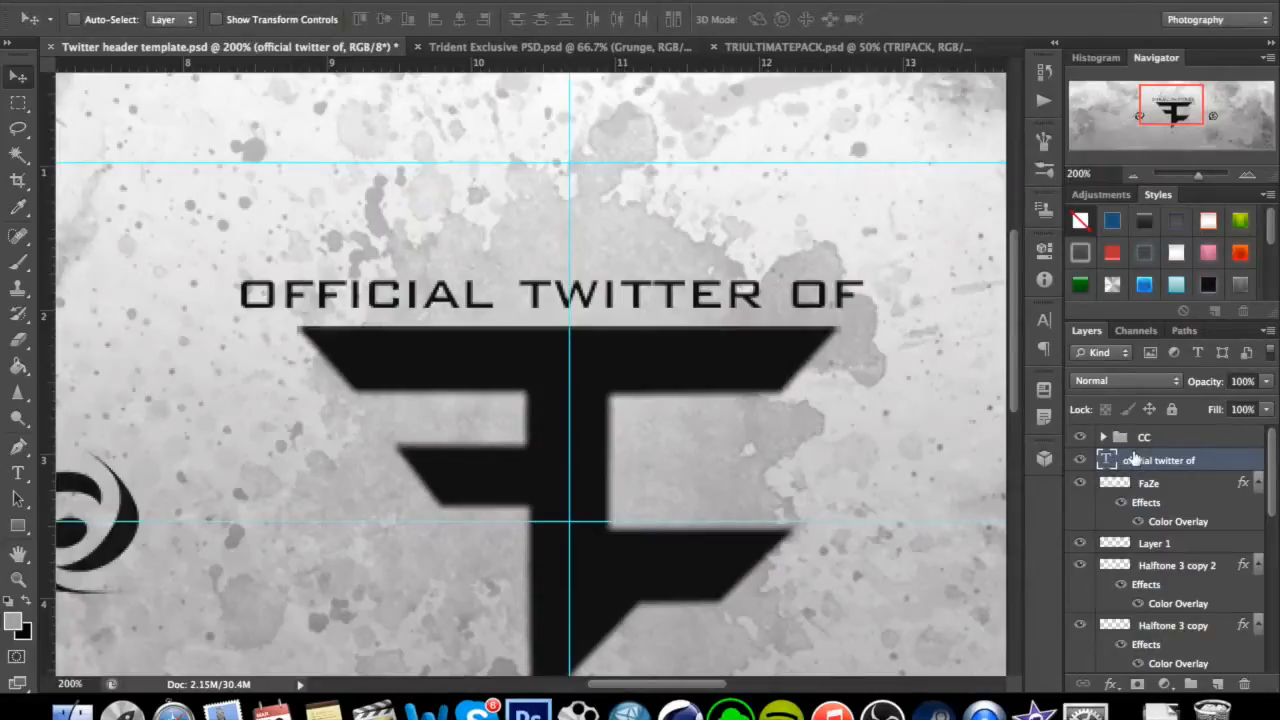
Scale the "OFFICIAL TWITTER OF" text down to fit the FaZe logo's width and centre it just above the logo.
{"action": "key", "text": "ctrl+t"}
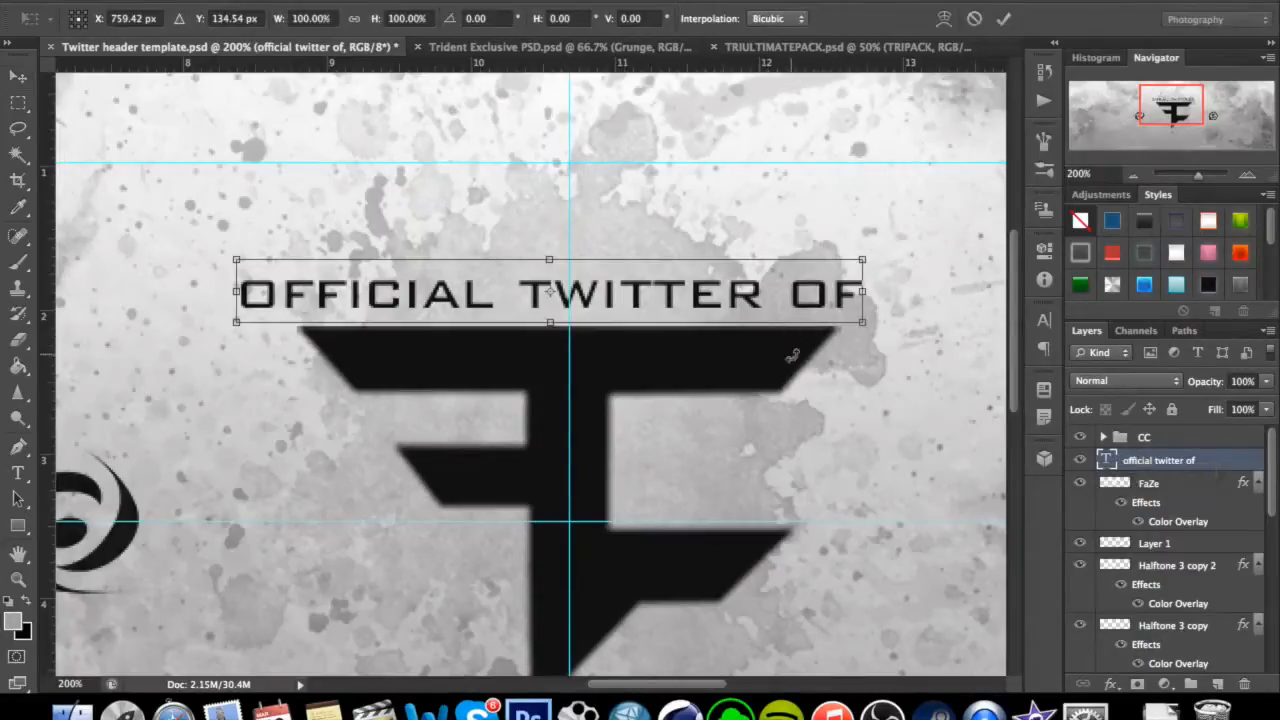
{"action": "left_click_drag", "start_coordinate": [871, 327], "coordinate": [814, 294]}
{"action": "key", "text": "Return"}
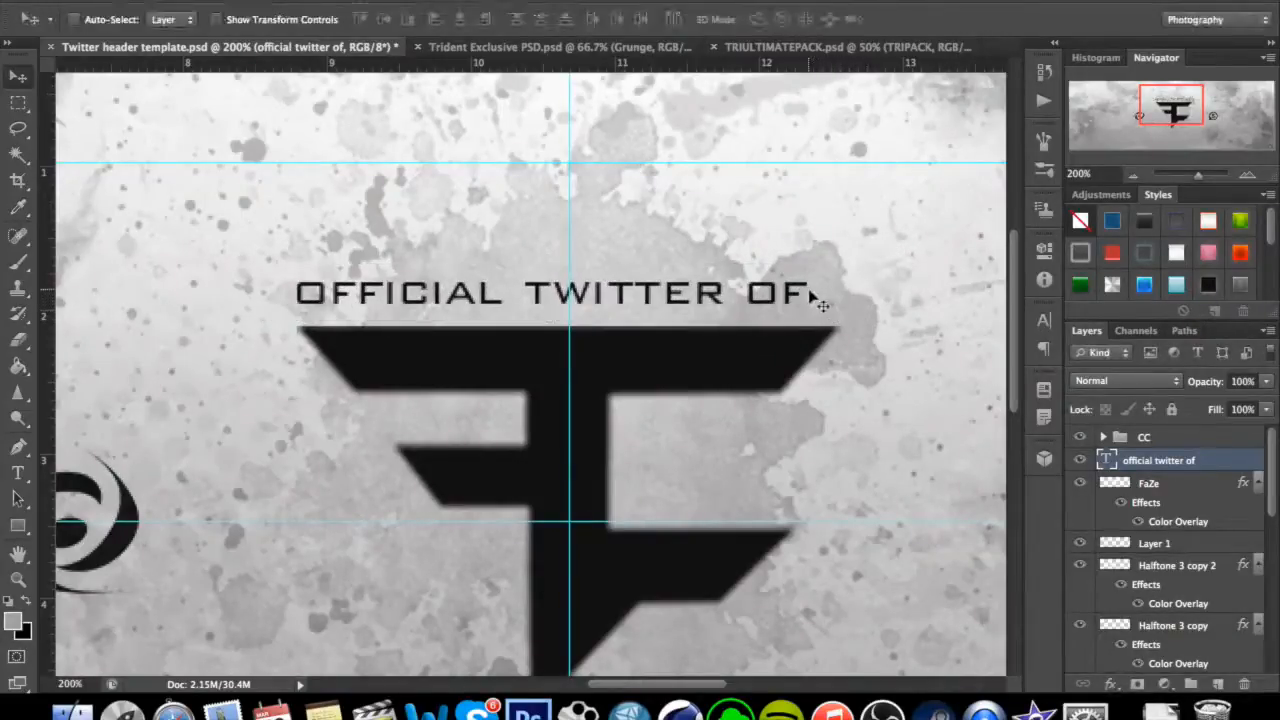
{"action": "mouse_move", "coordinate": [640, 300]}
{"action": "left_mouse_down"}
{"action": "mouse_move", "coordinate": [676, 304]}
{"action": "mouse_move", "coordinate": [655, 306]}
{"action": "left_mouse_up"}
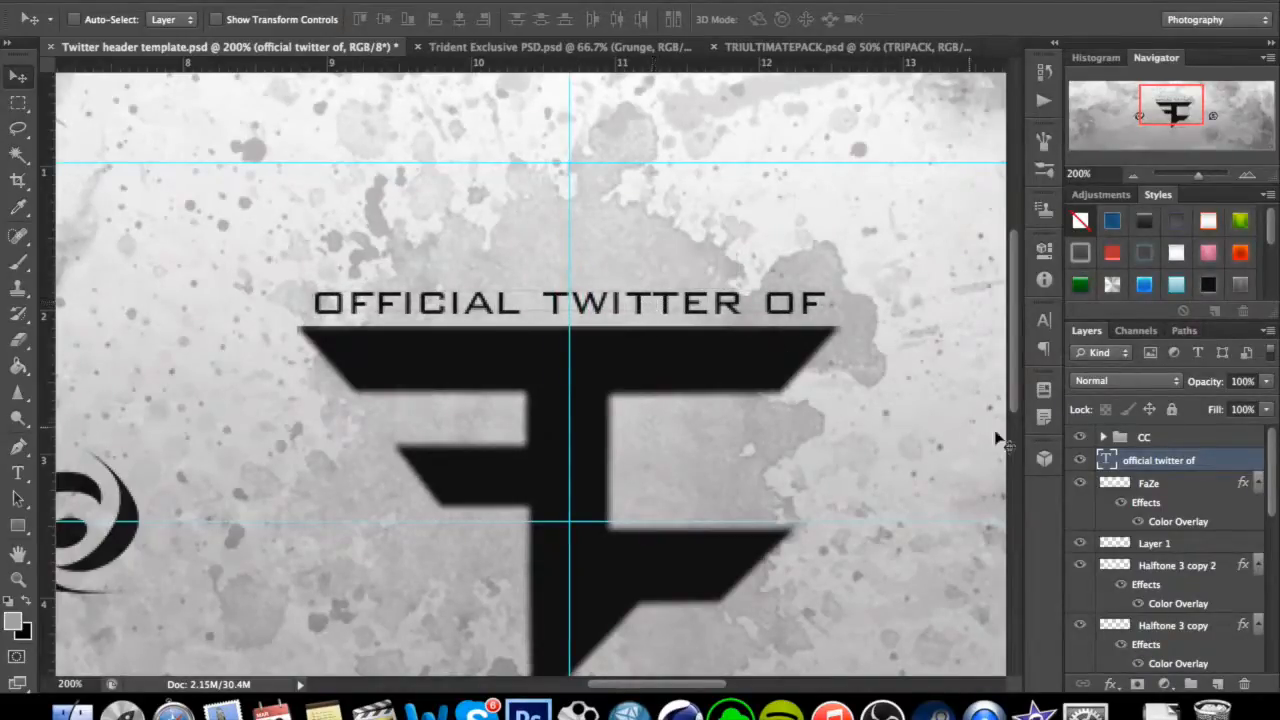
Add a drop shadow to the "official twitter of" text layer with distance 0 px, spread 8% and size 18 px.
{"action": "right_click", "coordinate": [1165, 458]}
{"action": "left_click", "coordinate": [1003, 2]}
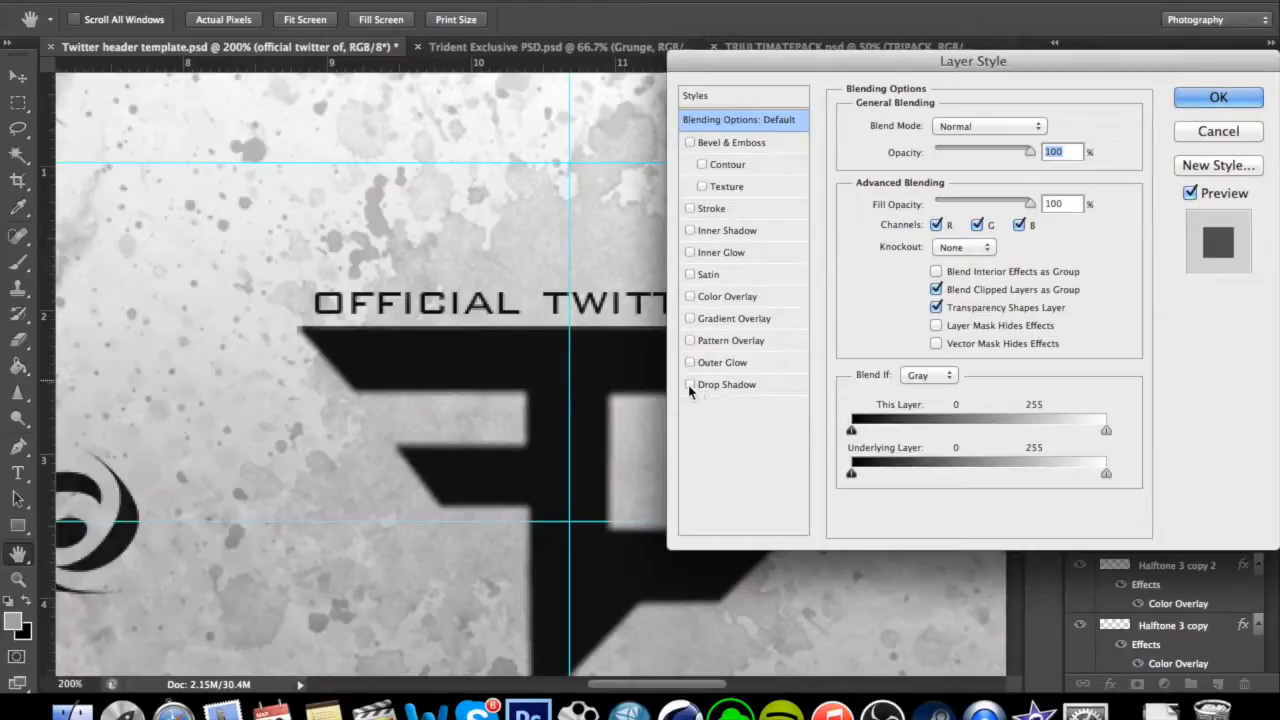
{"action": "left_click_drag", "start_coordinate": [843, 59], "coordinate": [878, 55]}
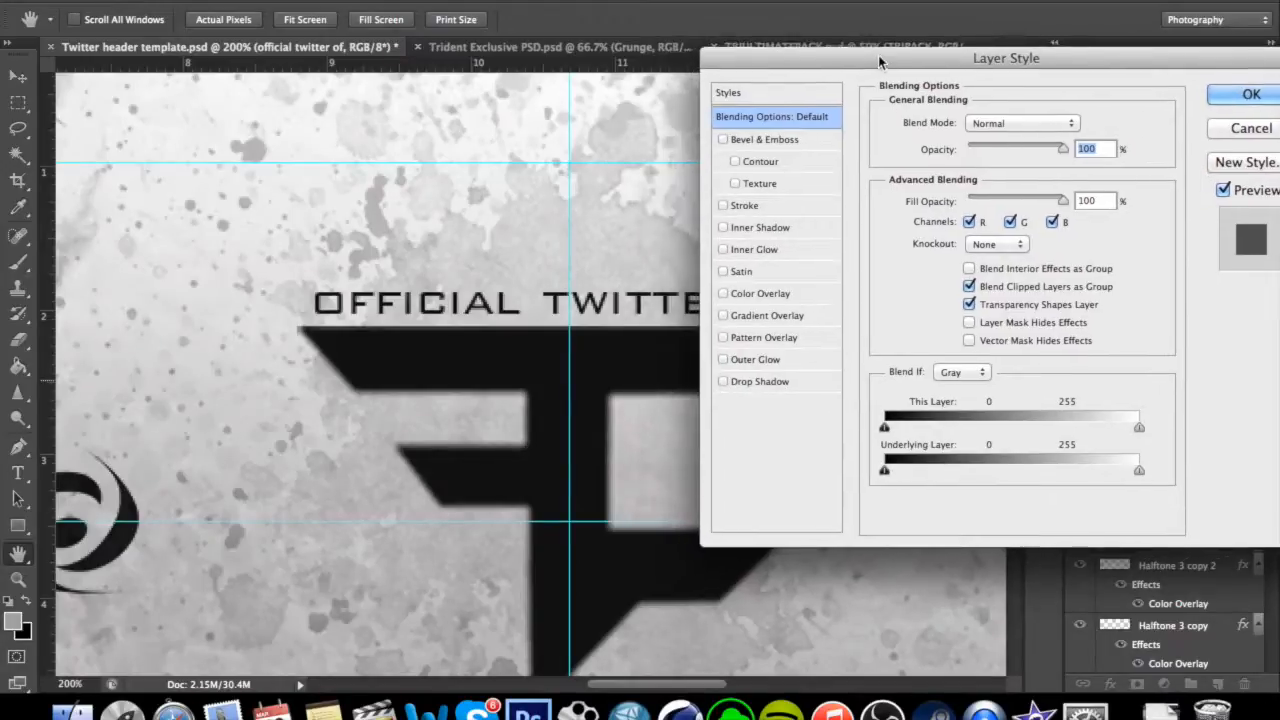
{"action": "left_click", "coordinate": [741, 386]}
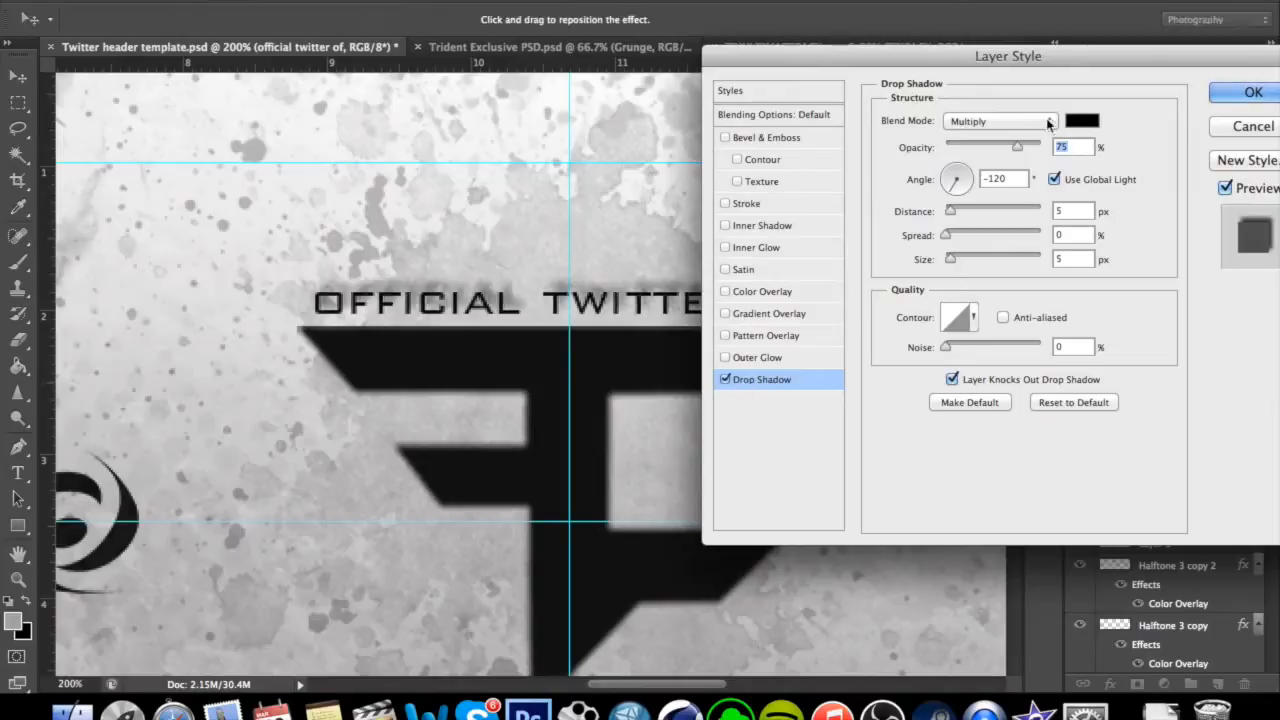
{"action": "left_click_drag", "start_coordinate": [970, 213], "coordinate": [944, 214]}
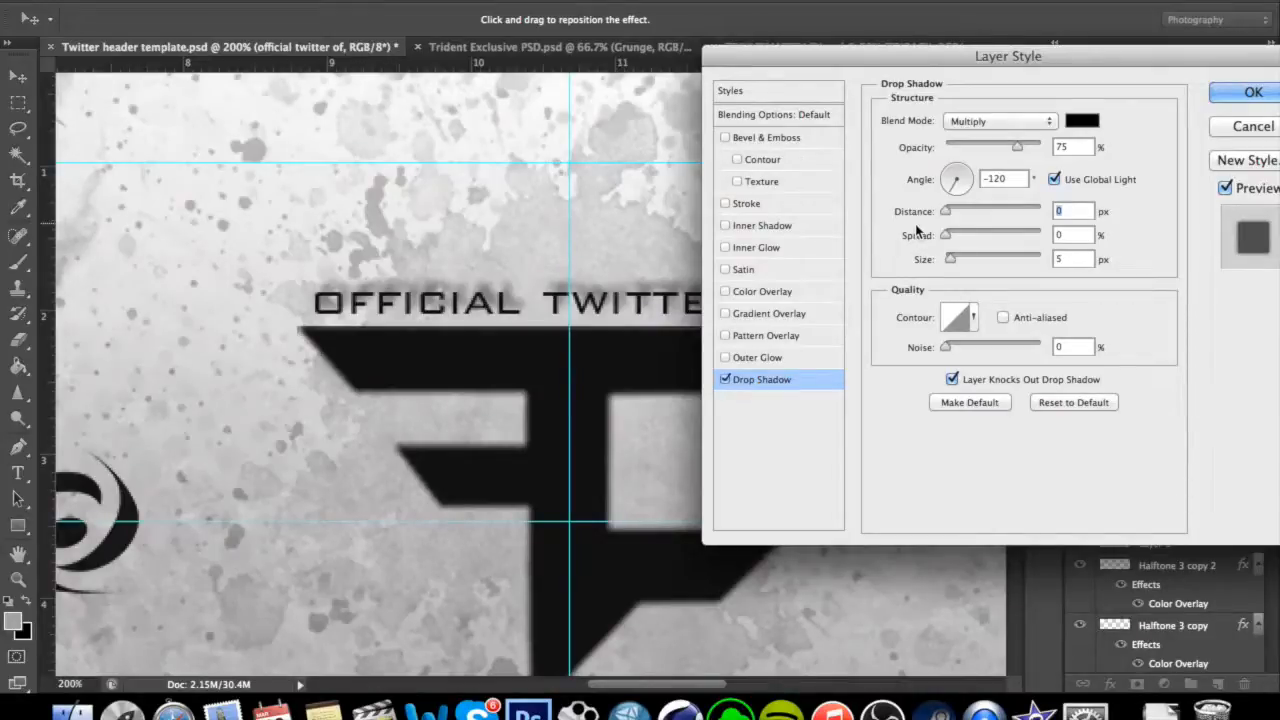
{"action": "mouse_move", "coordinate": [950, 258]}
{"action": "left_mouse_down"}
{"action": "mouse_move", "coordinate": [945, 236]}
{"action": "mouse_move", "coordinate": [958, 237]}
{"action": "left_mouse_up"}
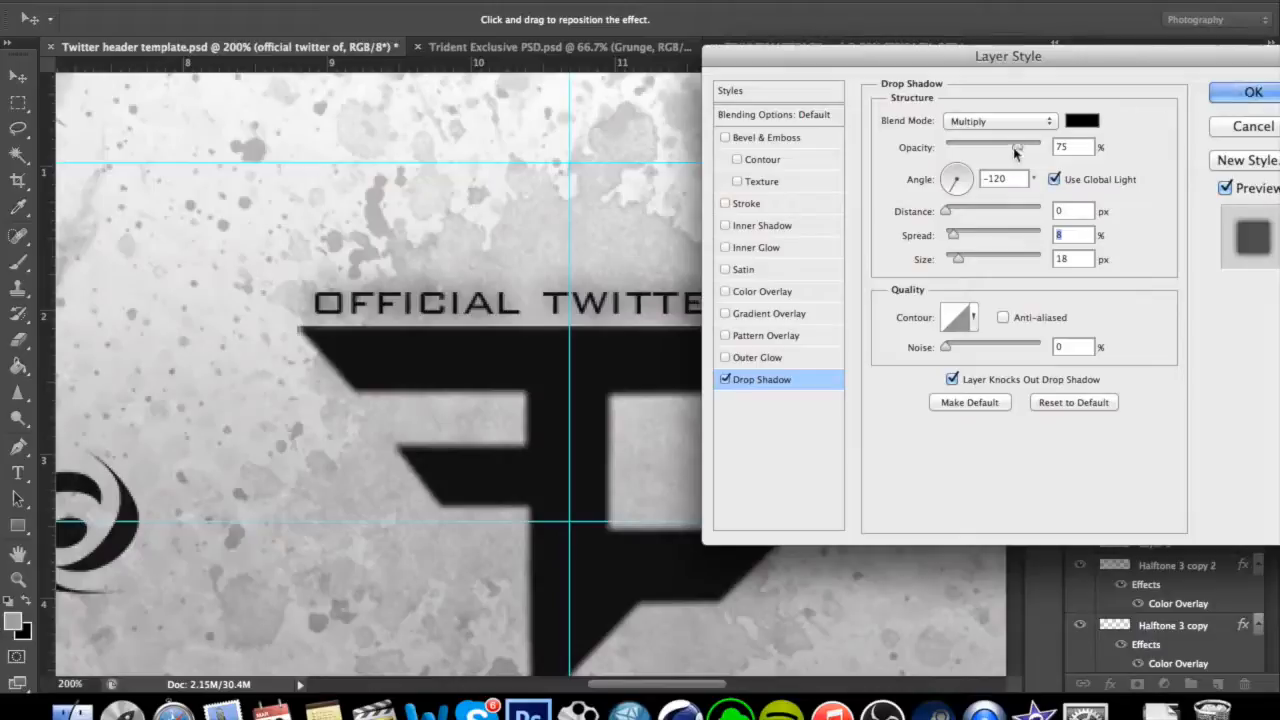
Set the text's drop shadow to Normal blend mode at 50% opacity and apply the layer style.
{"action": "left_click", "coordinate": [1044, 122]}
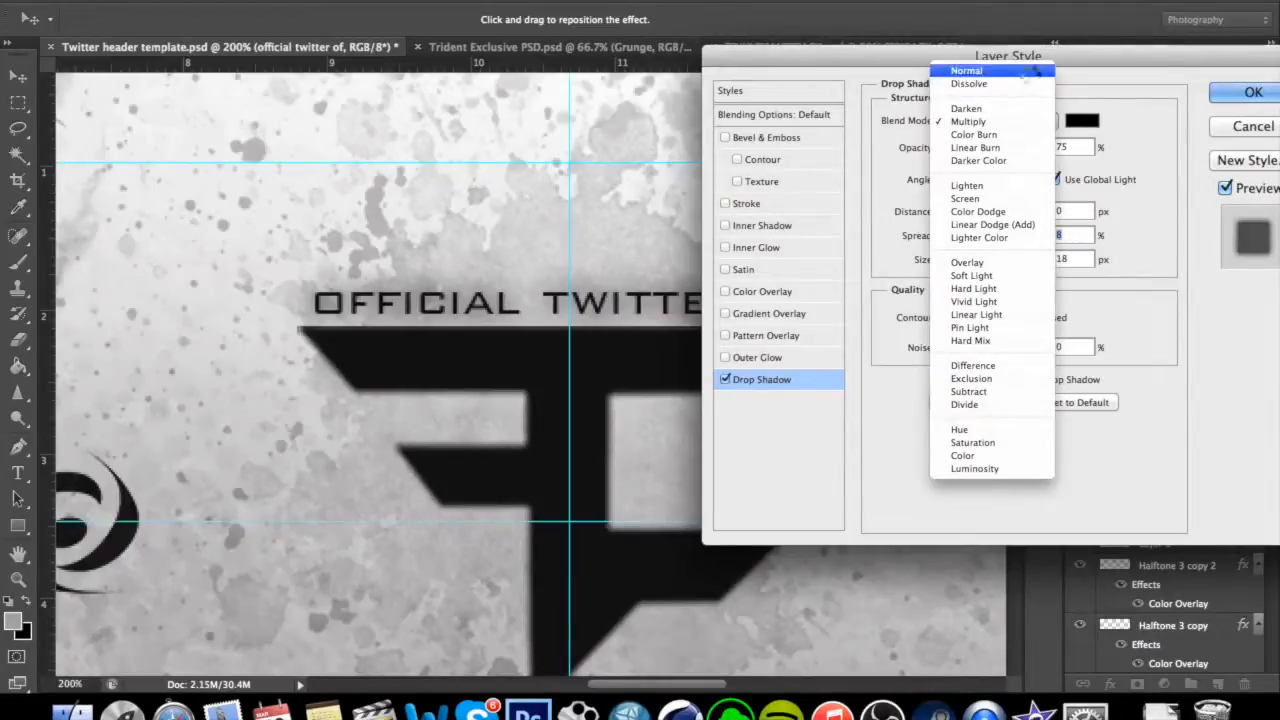
{"action": "left_click", "coordinate": [1028, 70]}
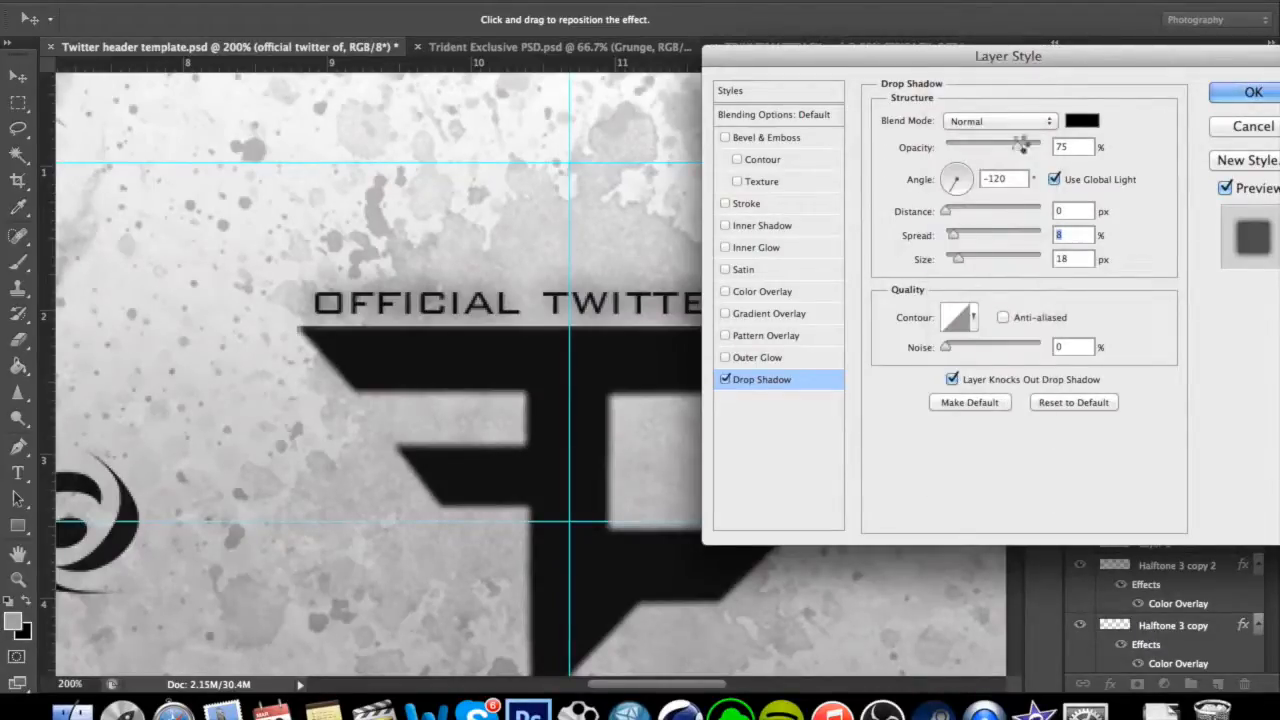
{"action": "mouse_move", "coordinate": [1017, 146]}
{"action": "left_mouse_down"}
{"action": "mouse_move", "coordinate": [1040, 148]}
{"action": "mouse_move", "coordinate": [995, 146]}
{"action": "left_mouse_up"}
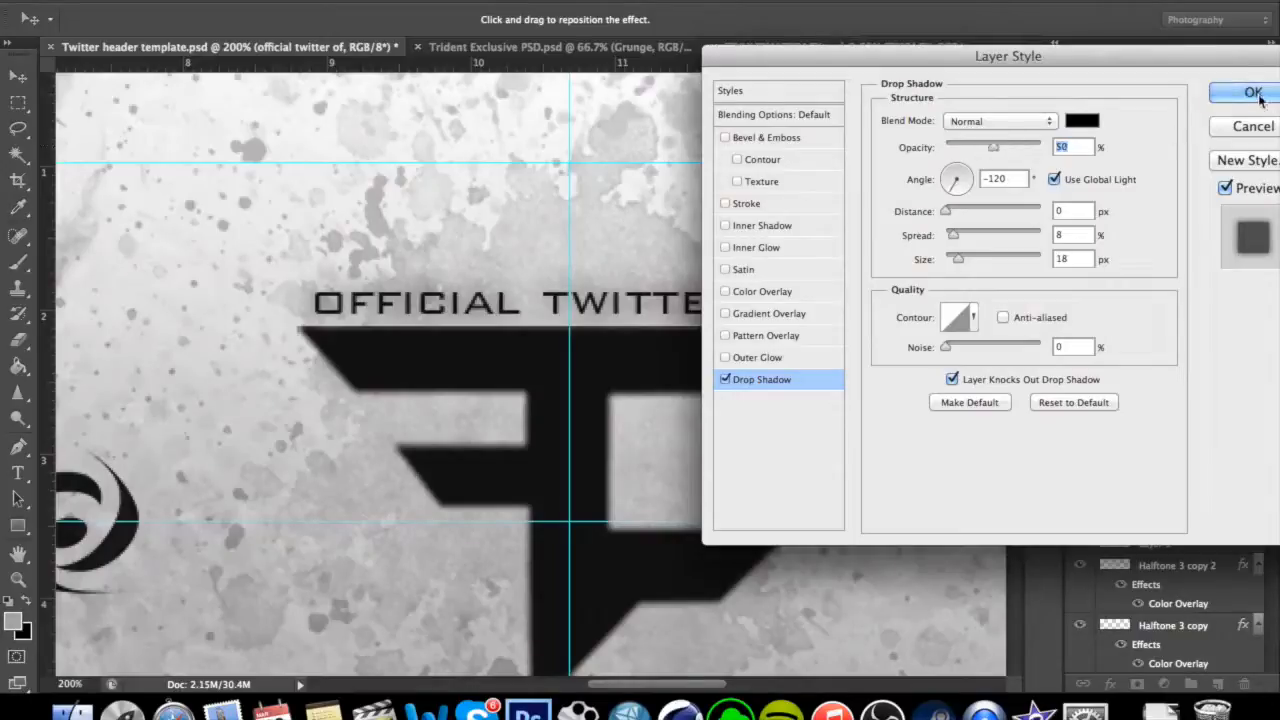
{"action": "left_click", "coordinate": [1252, 92]}
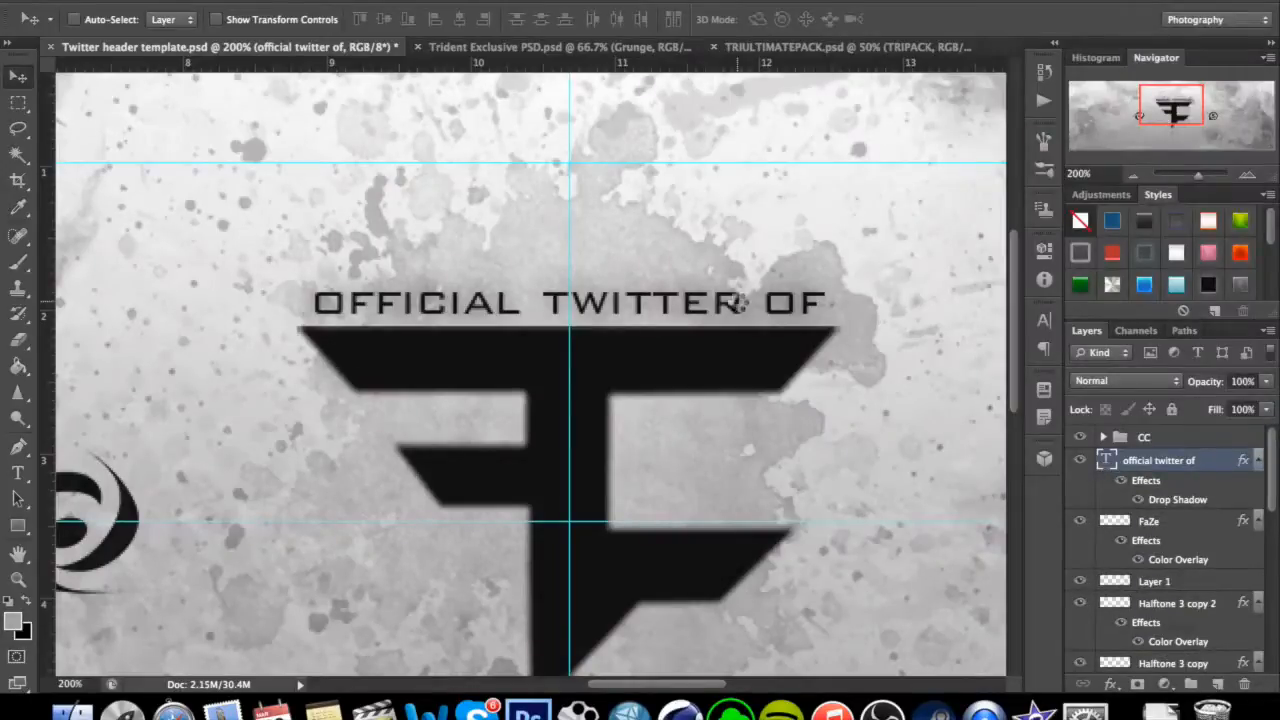
Select the CC layer group above the "official twitter of" text layer.
{"action": "key", "text": "super+minus"}
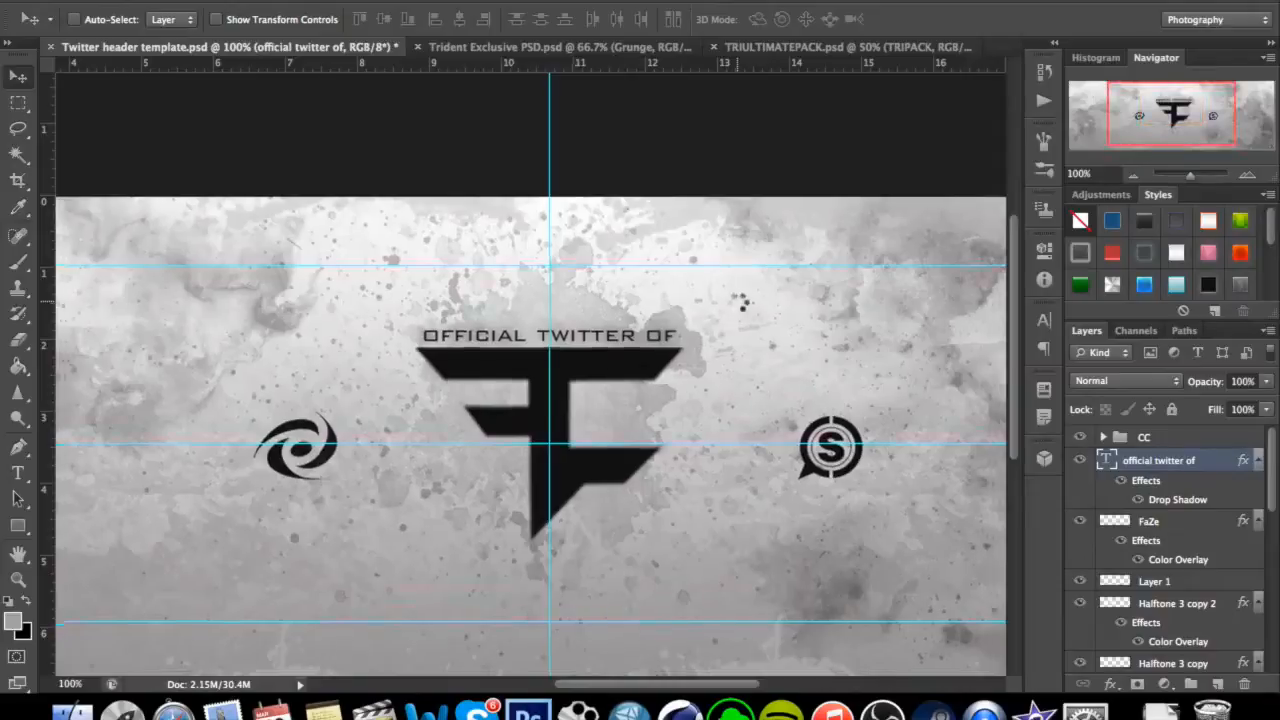
{"action": "key", "text": "super+minus"}
{"action": "key", "text": "super+minus"}
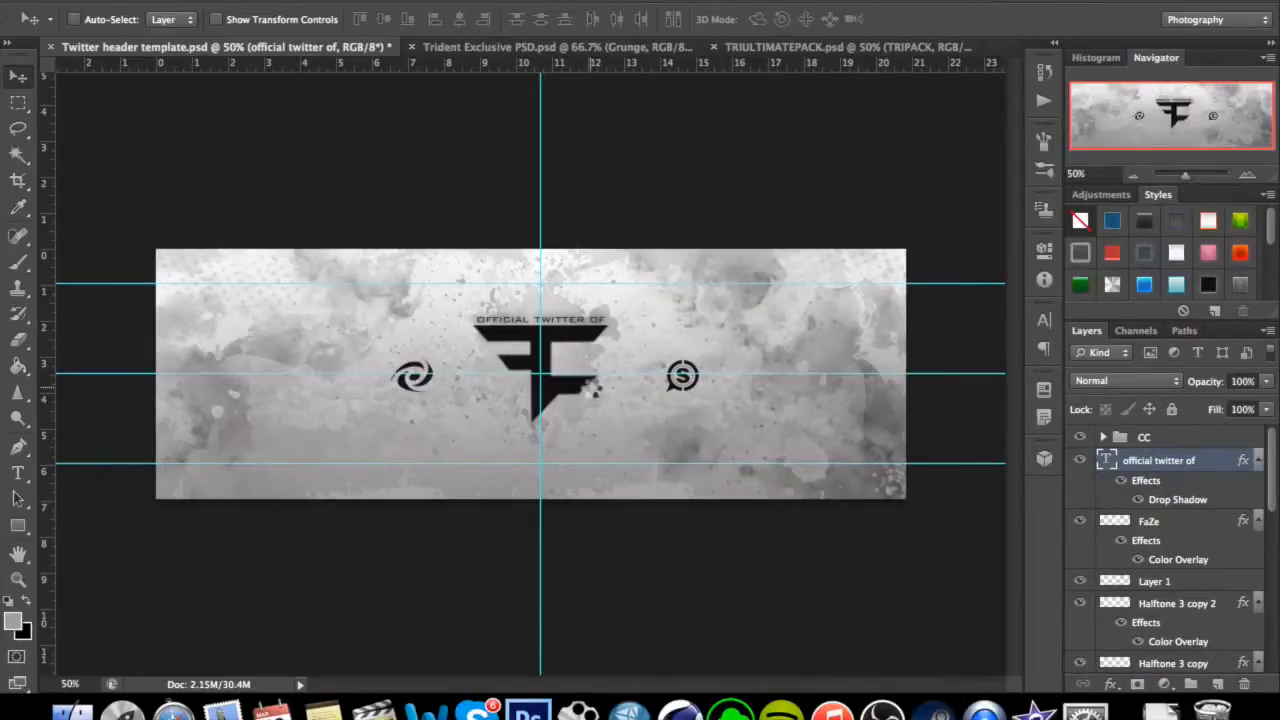
{"action": "left_click", "coordinate": [1144, 440]}
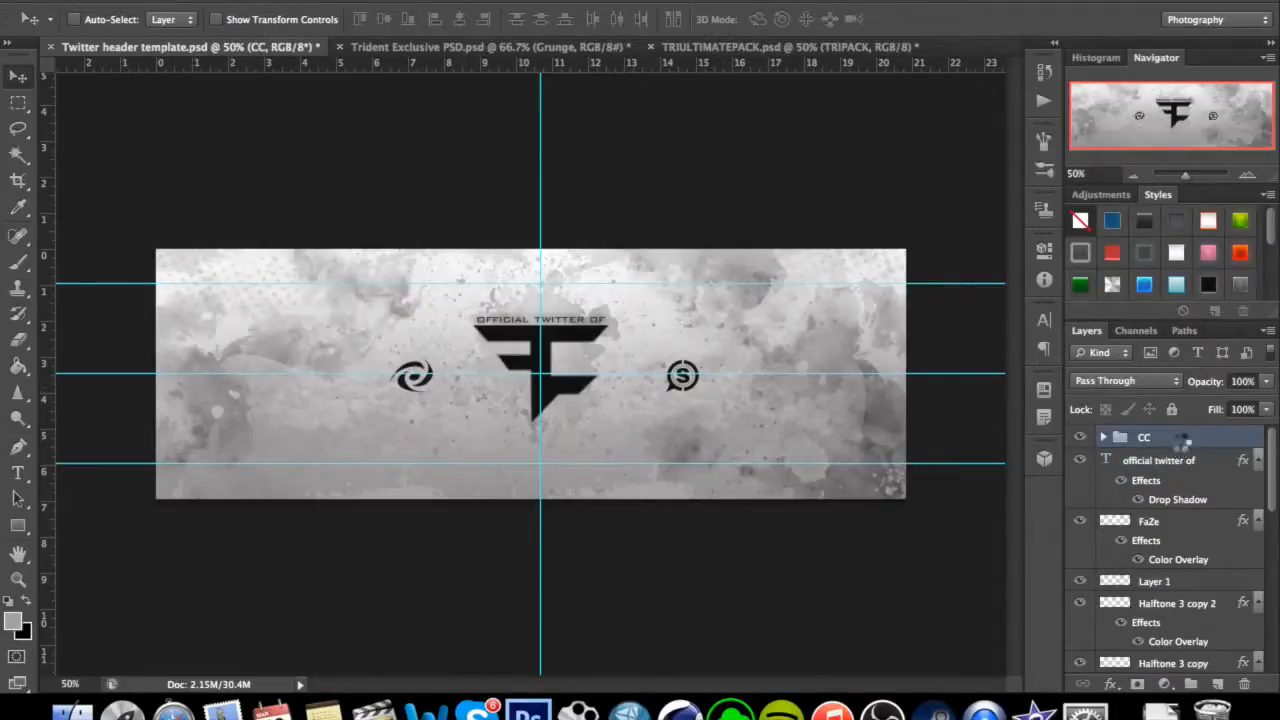